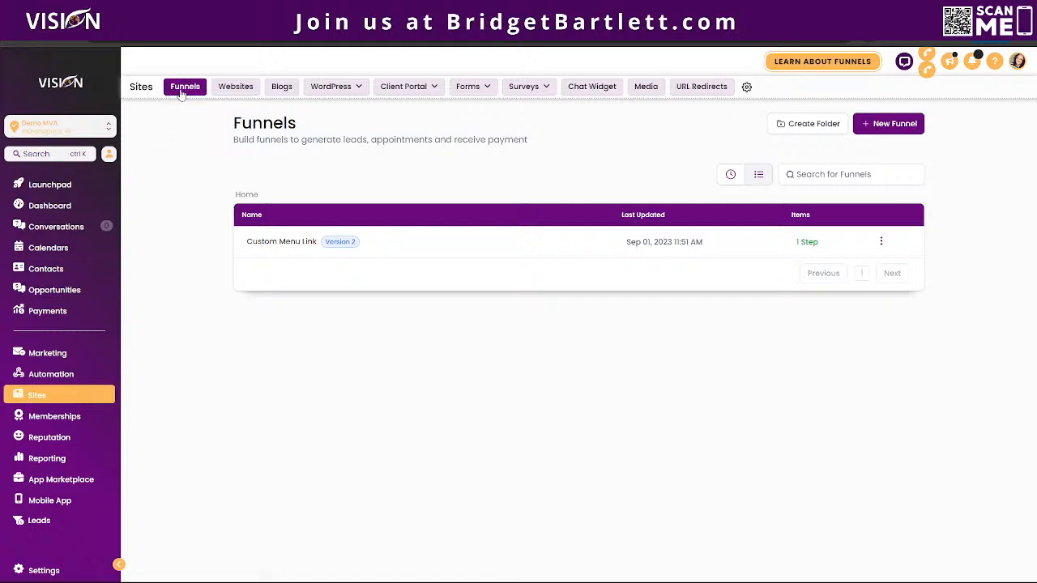
mouse_move(348, 89)
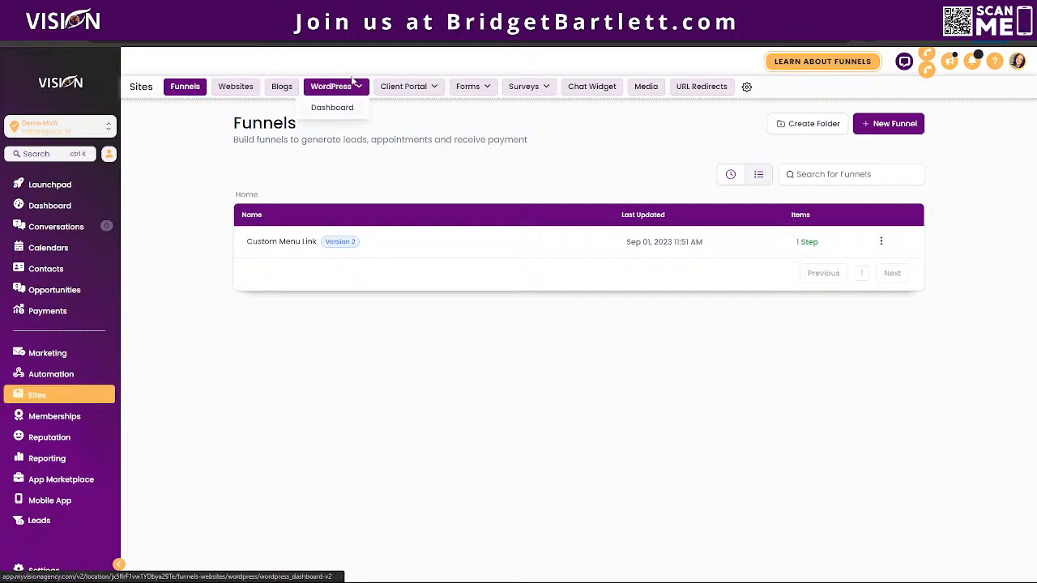
mouse_move(509, 90)
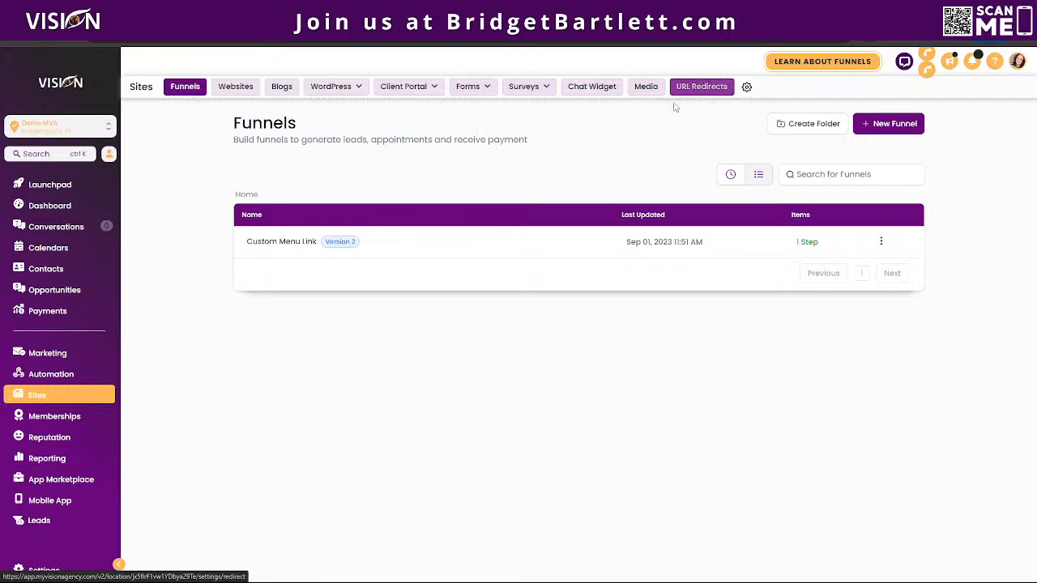
left_click(702, 87)
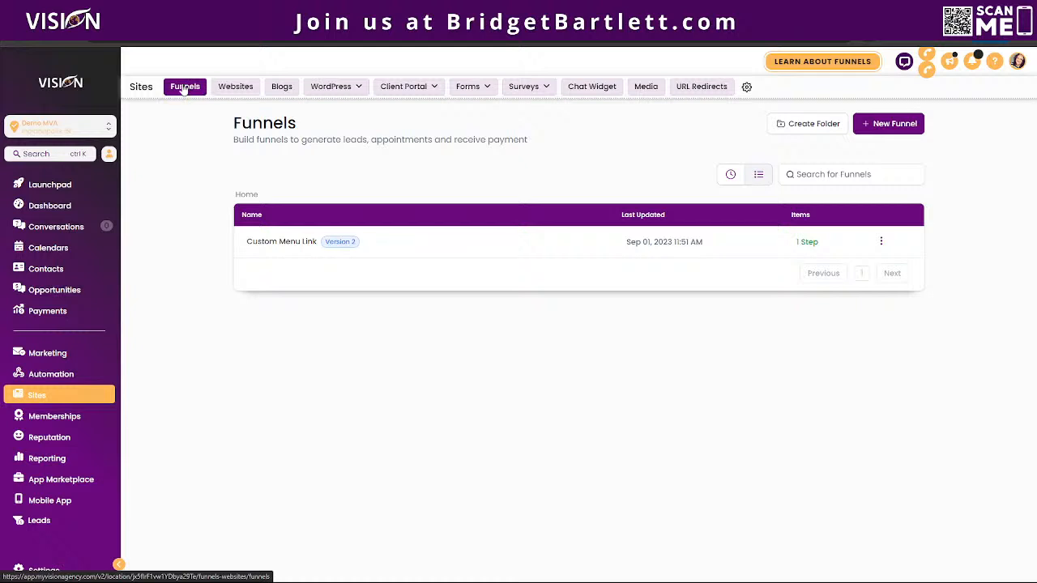
left_click(235, 87)
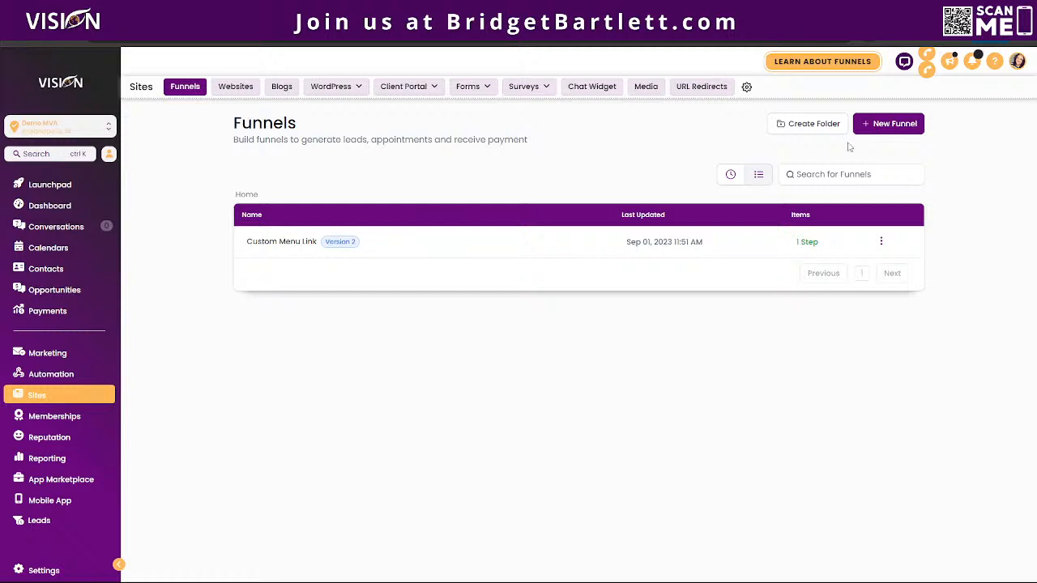
Start a new funnel from templates and filter the template library to Business, Coaching, & Consulting
left_click(889, 126)
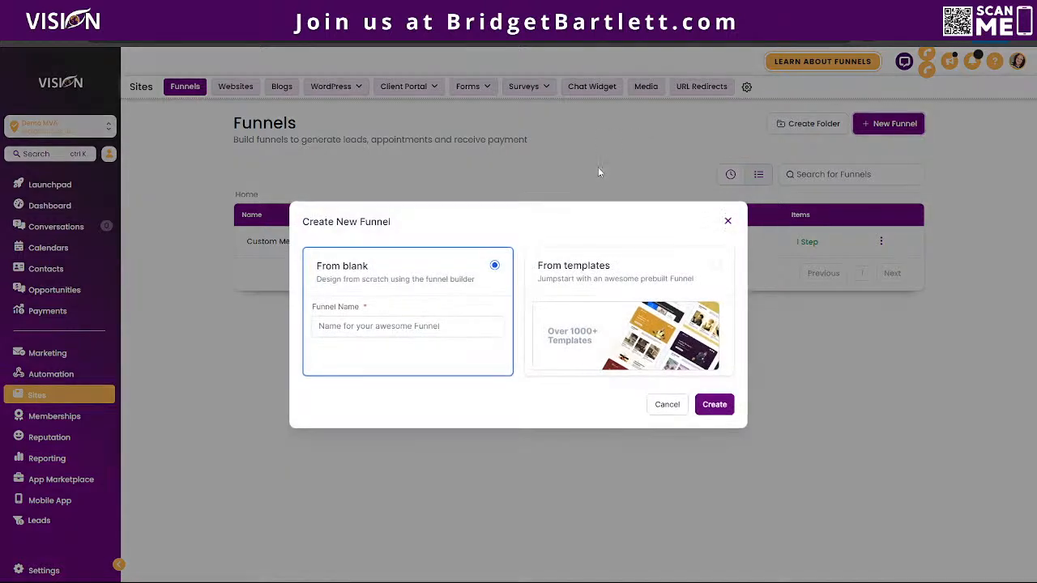
left_click(576, 284)
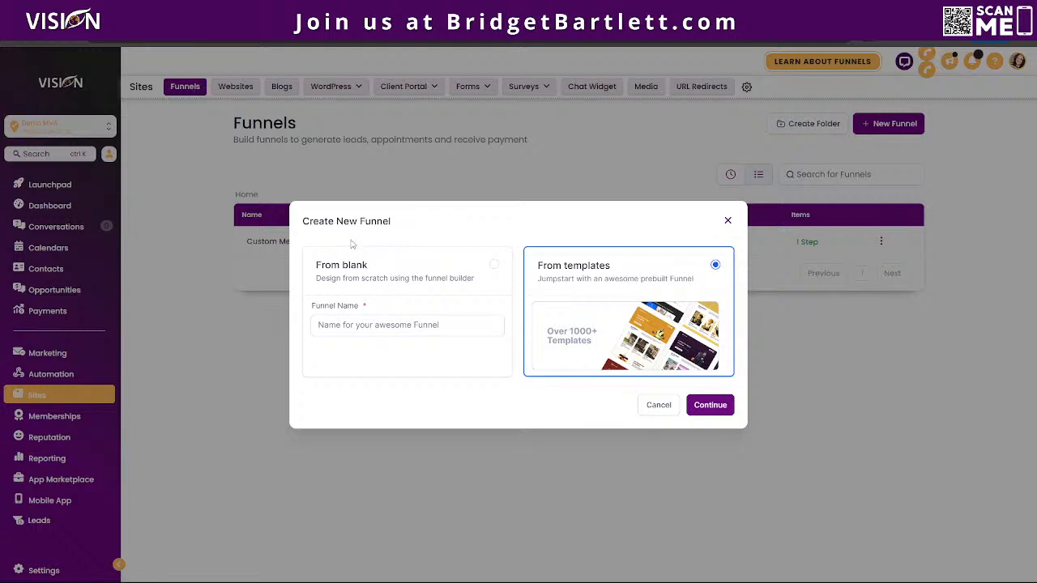
left_click(704, 405)
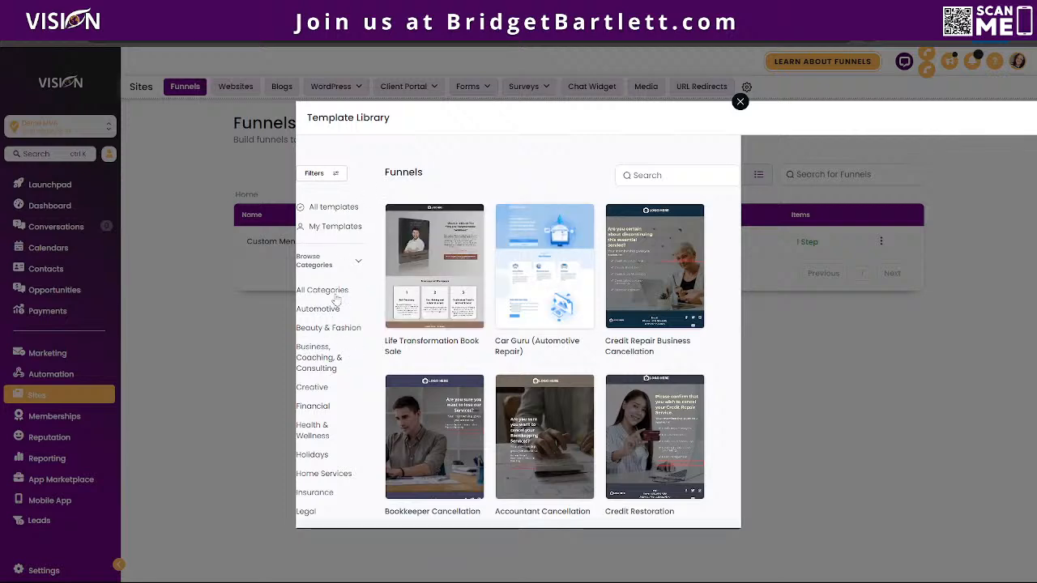
scroll(334, 301, "down", 4)
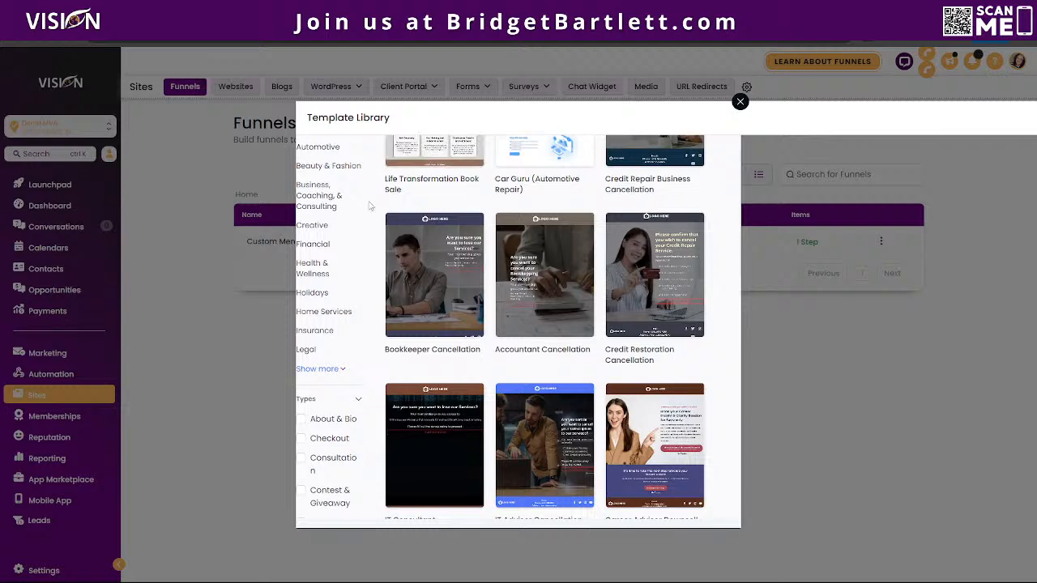
left_click(322, 197)
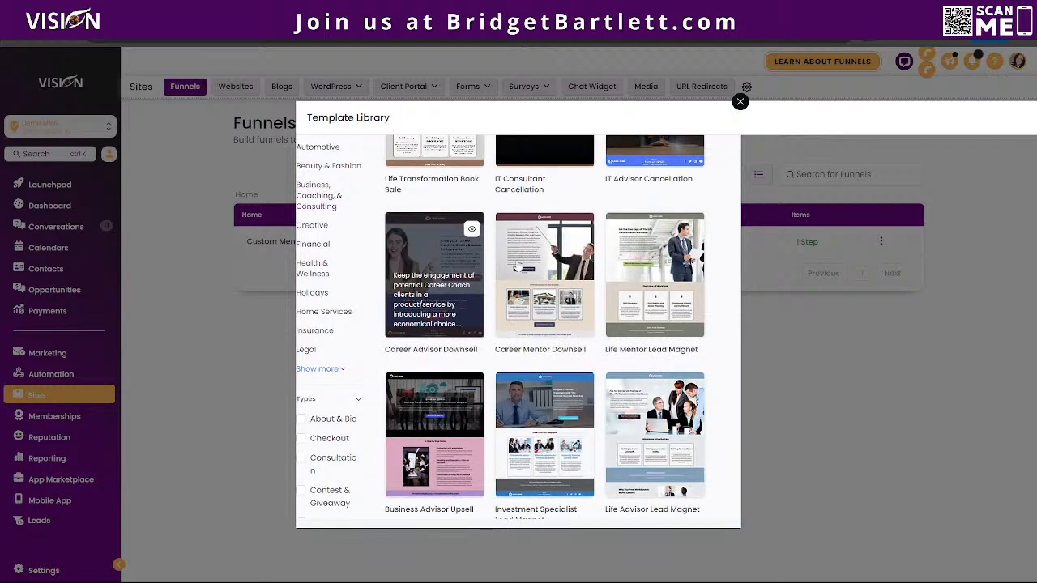
Preview the whole Career Advisor Downsell template page and return to the template library
left_click(472, 231)
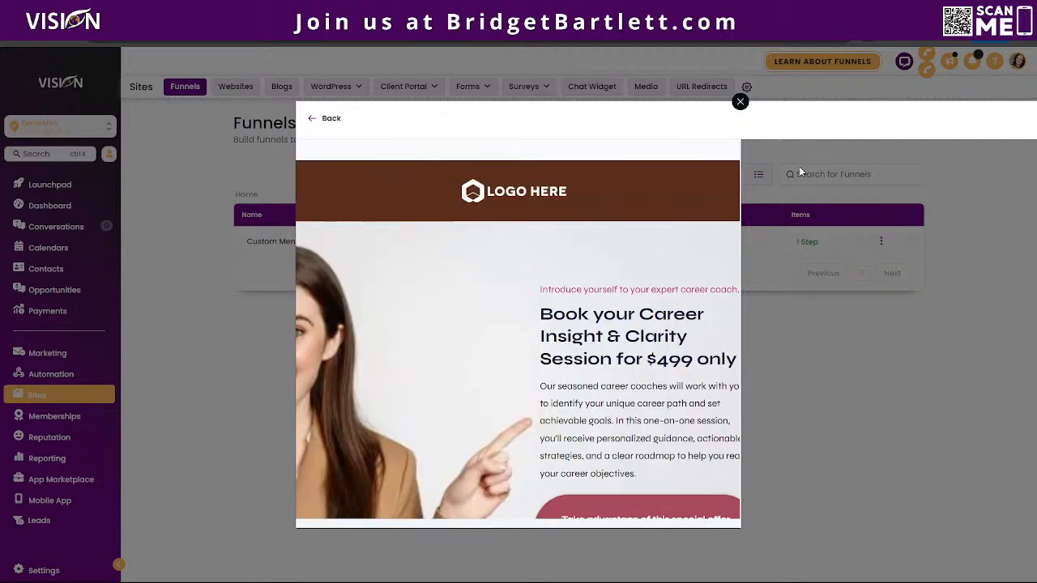
key("ctrl+minus")
key("ctrl+minus")
key("ctrl+minus")
key("ctrl+minus")
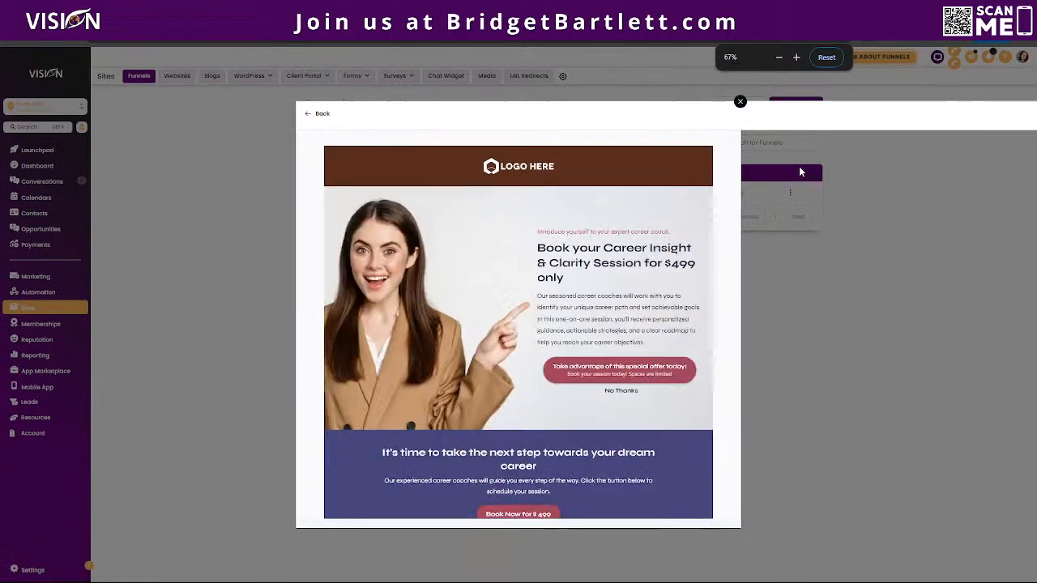
key("ctrl+minus")
key("ctrl+minus")
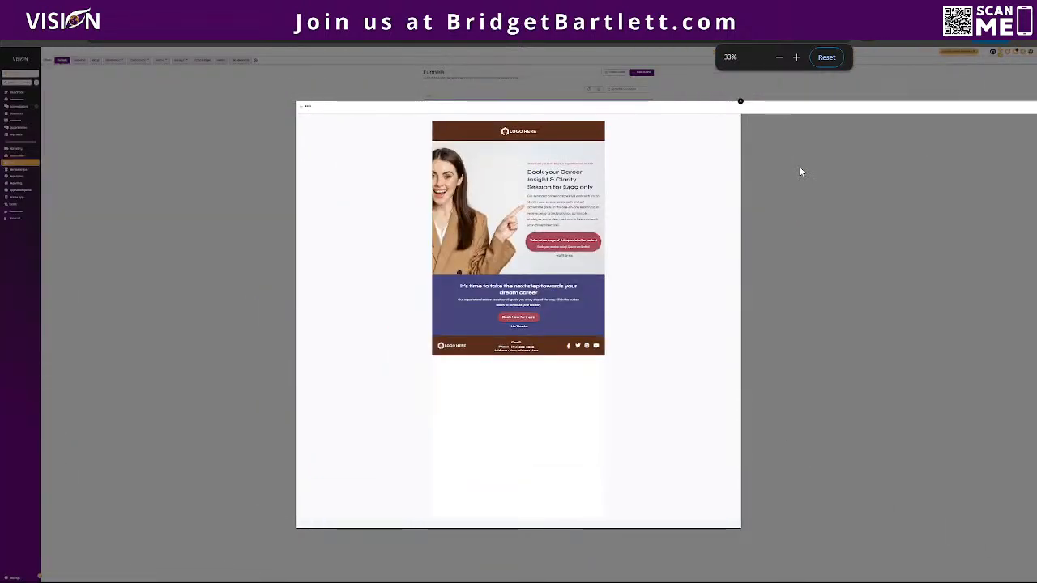
key("ctrl+plus")
key("ctrl+plus")
key("ctrl+plus")
key("ctrl+plus")
key("ctrl+plus")
key("ctrl+plus")
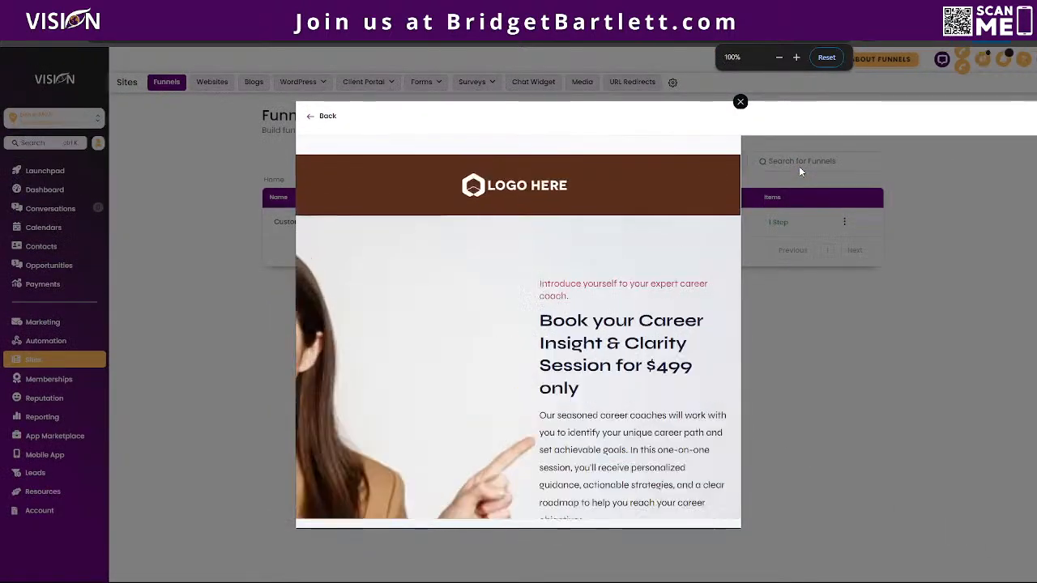
left_click(329, 118)
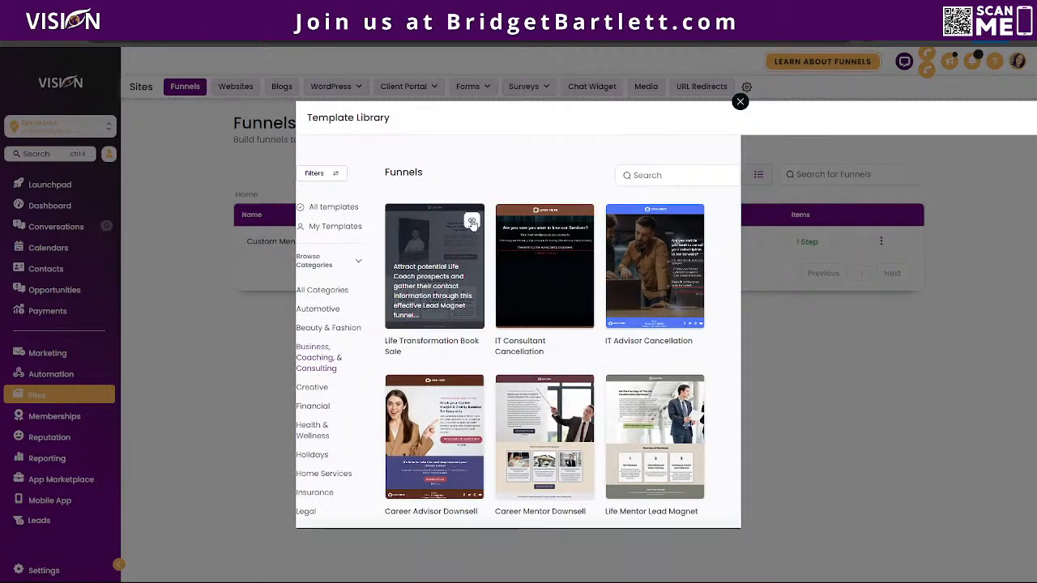
Preview the Life Transformation Book Sale template from header to footer and return to the template library
left_click(472, 223)
scroll(613, 310, "down", 3)
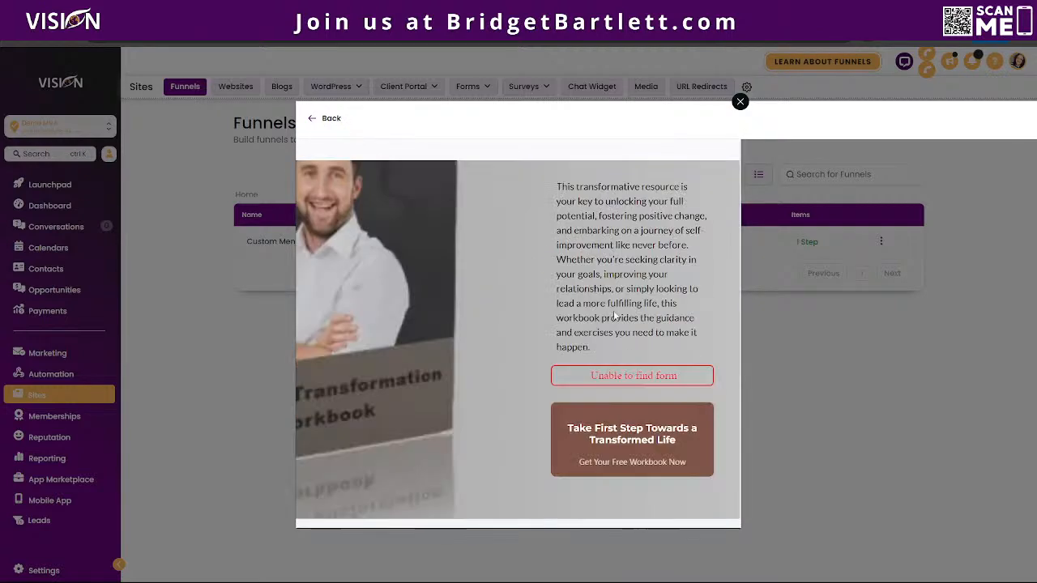
scroll(613, 310, "down", 10)
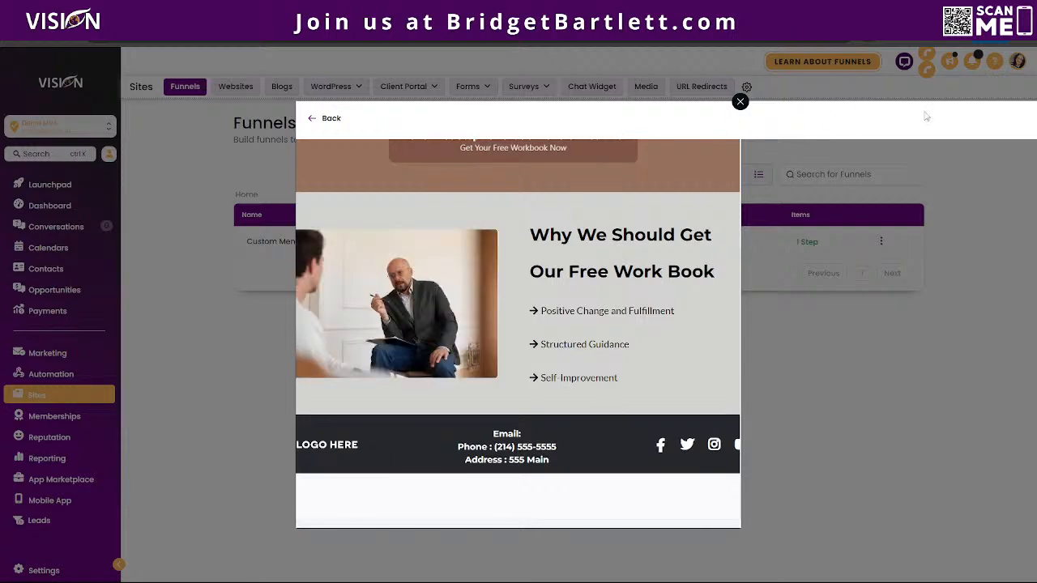
key("ctrl+minus")
key("ctrl+minus")
key("ctrl+minus")
key("ctrl+minus")
key("ctrl+minus")
key("ctrl+minus")
key("ctrl+minus")
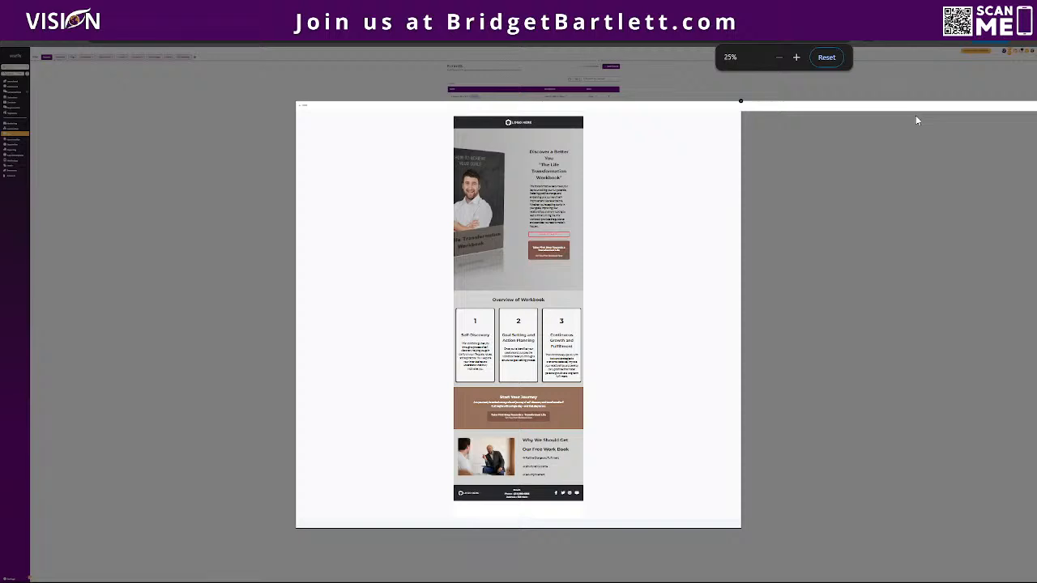
key("ctrl+plus")
key("ctrl+plus")
key("ctrl+plus")
key("ctrl+plus")
key("ctrl+plus")
key("ctrl+plus")
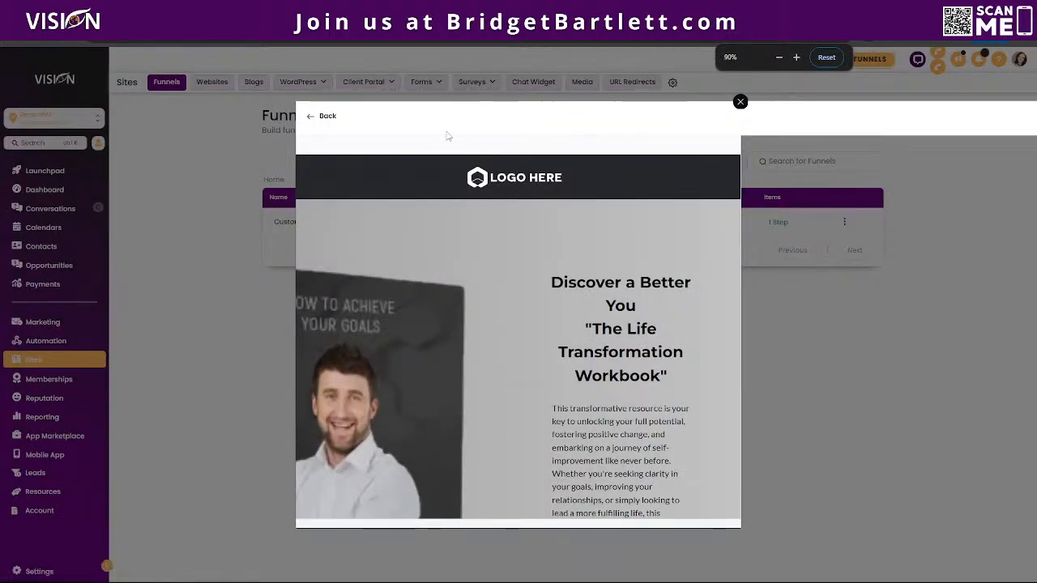
left_click(328, 117)
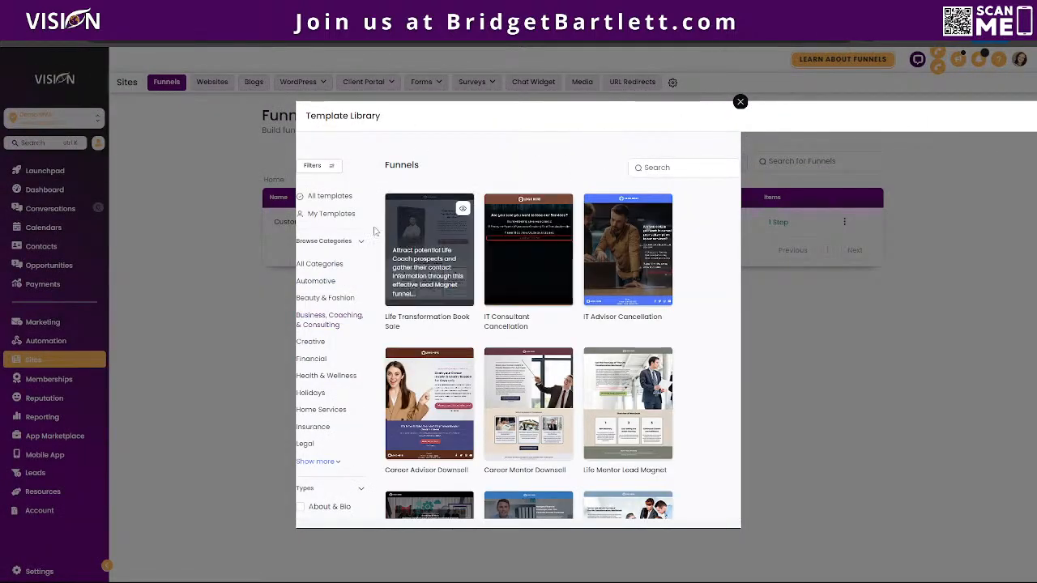
Browse more Business, Coaching, & Consulting templates with their types and tags, and close the template library
scroll(460, 354, "down", 3)
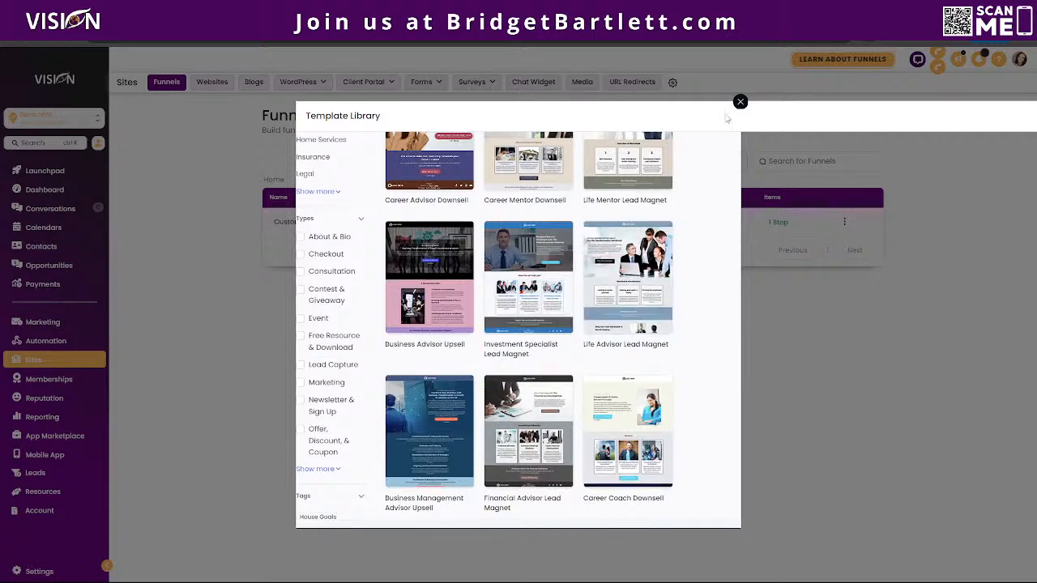
scroll(572, 243, "down", 3)
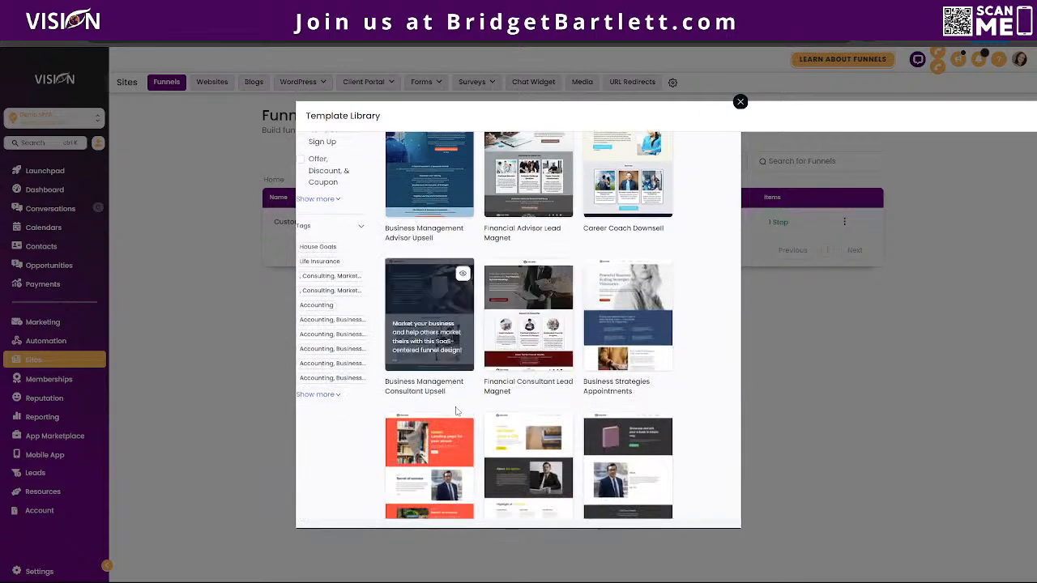
left_click(740, 103)
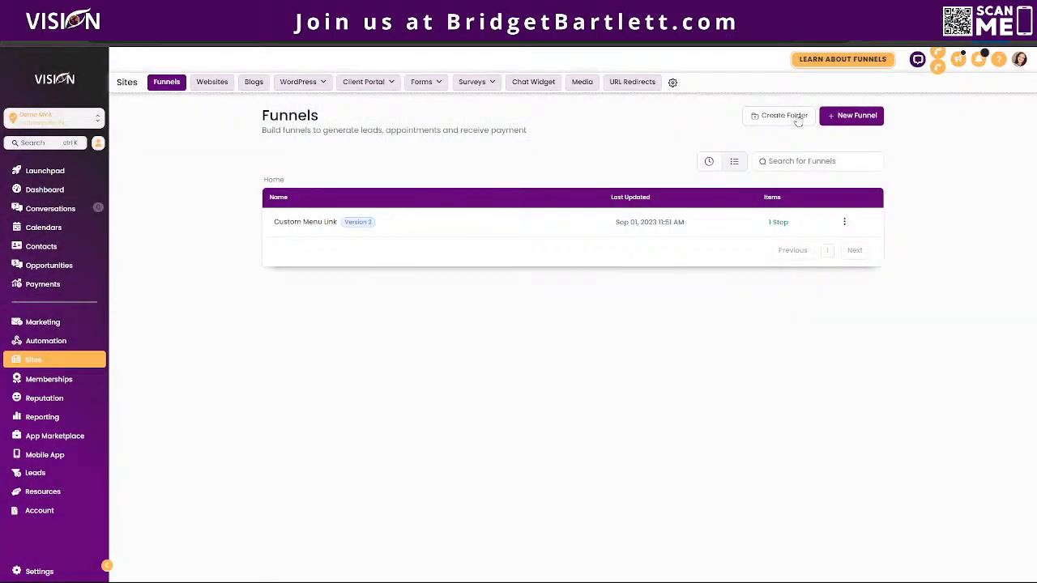
Create a new funnel from blank named "test"
left_click(851, 115)
left_click(399, 322)
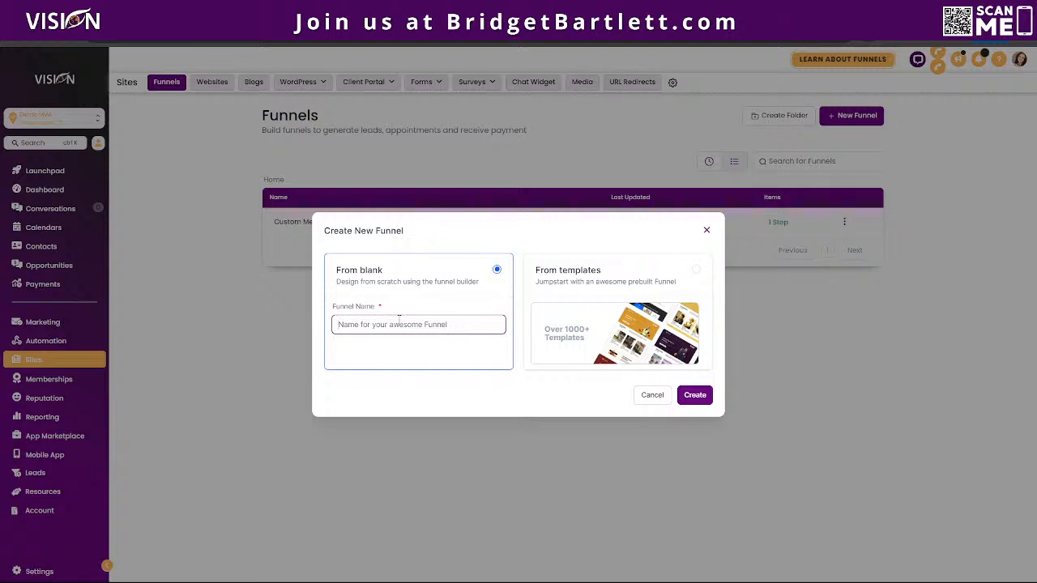
type("test")
left_click(695, 397)
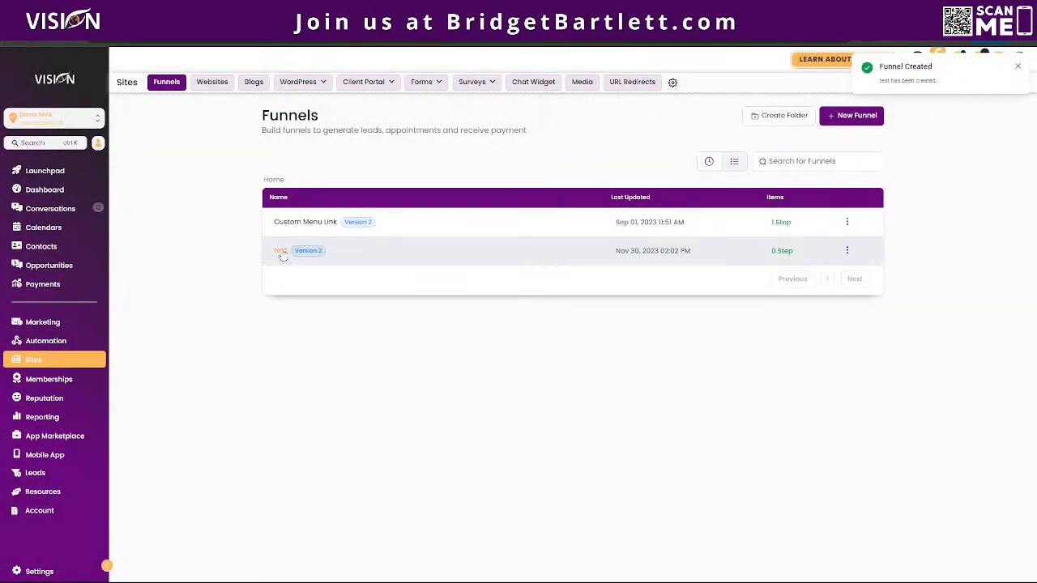
Open the test funnel and add a funnel step with page name 1 and path 1
left_click(280, 251)
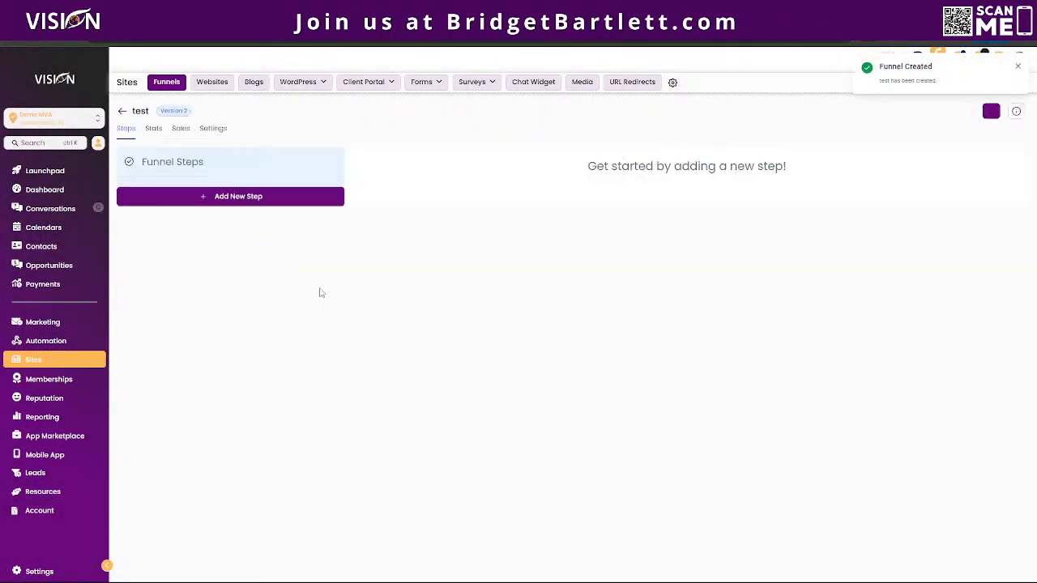
left_click(227, 197)
type("1")
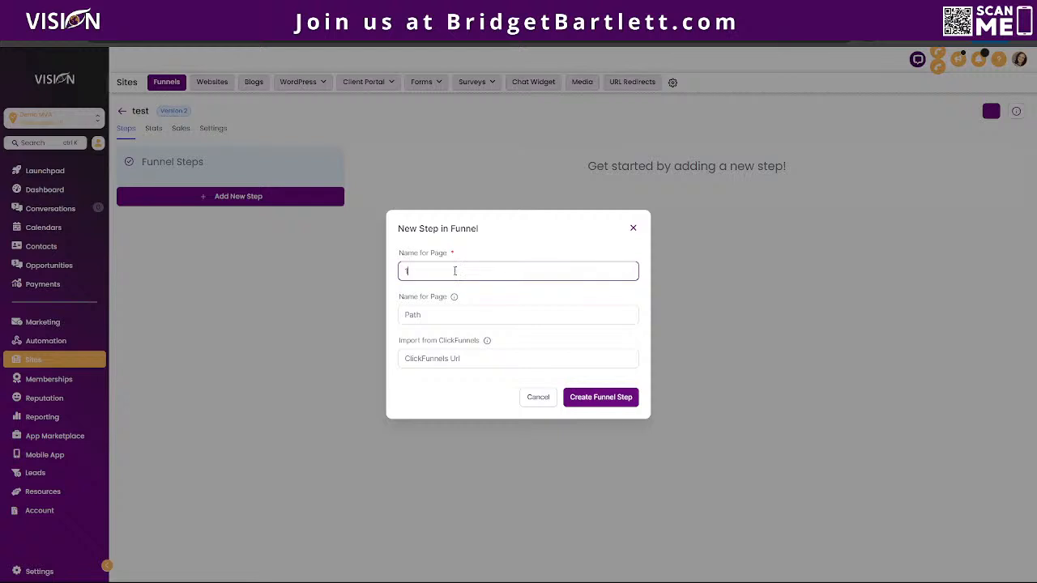
left_click(447, 314)
type("1")
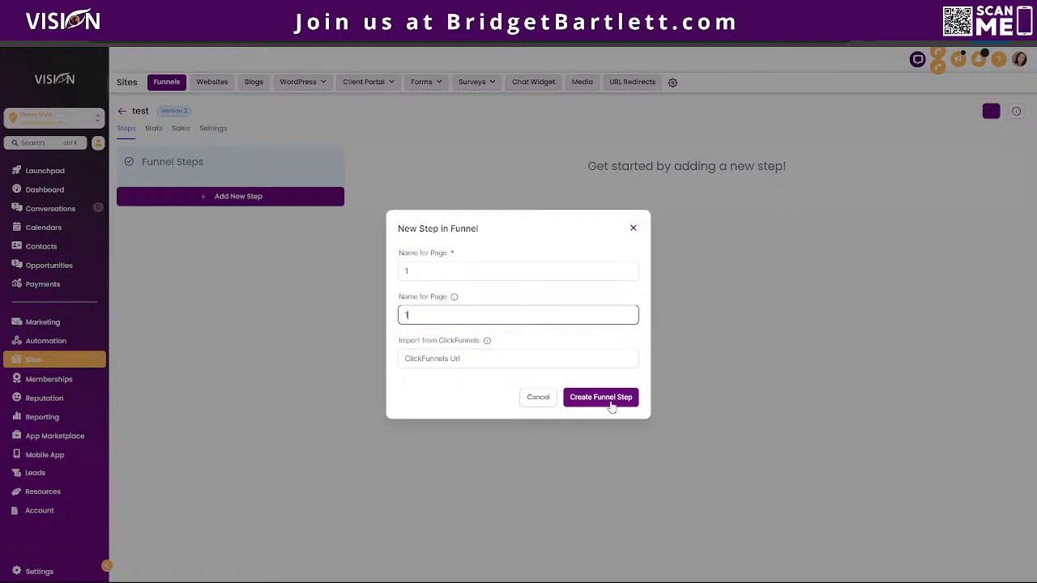
left_click(599, 398)
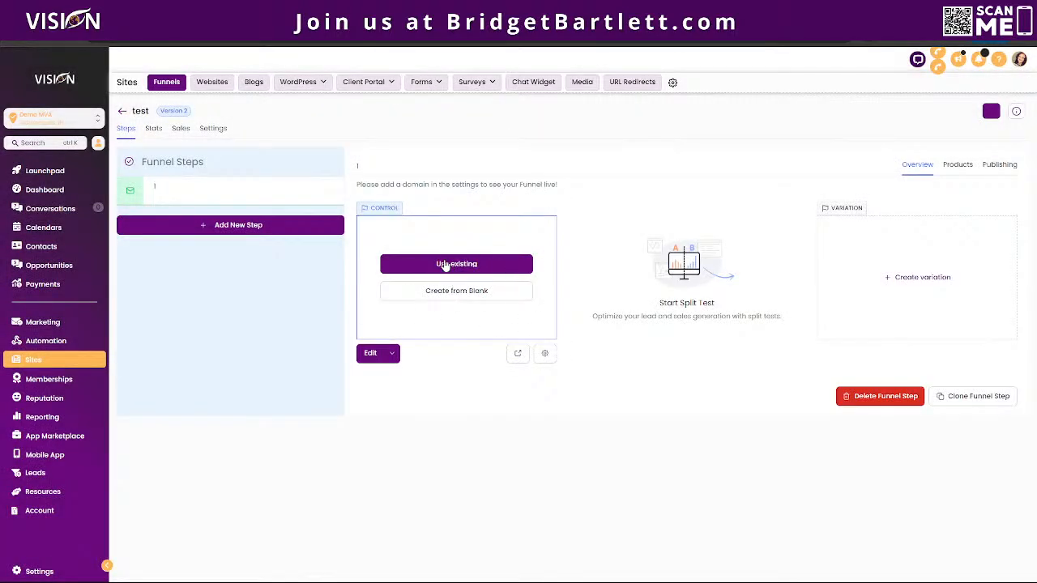
Examine which existing funnels and websites can be imported into the step's control page, and cancel the import
left_click(455, 264)
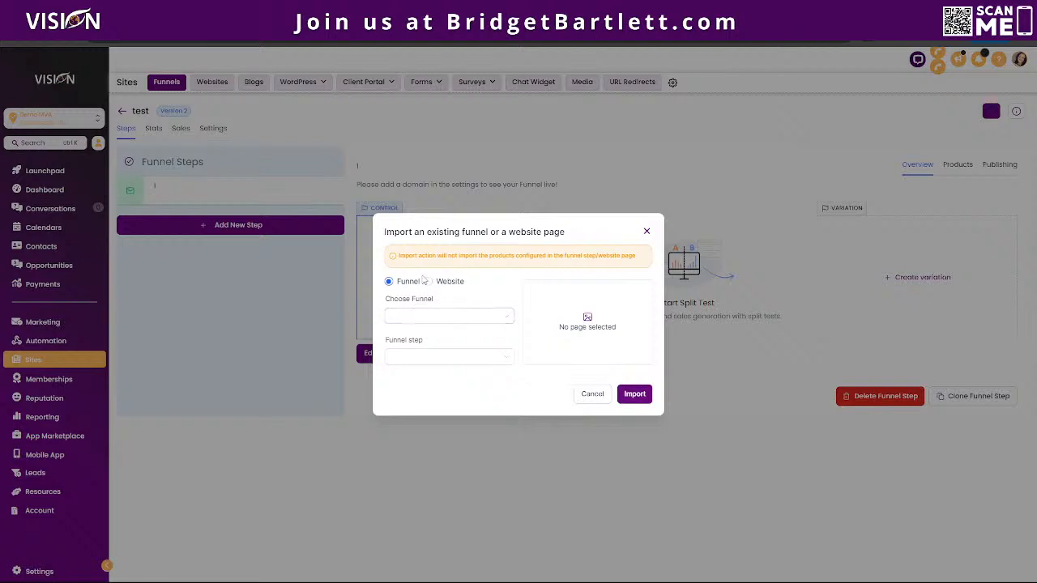
left_click(427, 281)
left_click(440, 322)
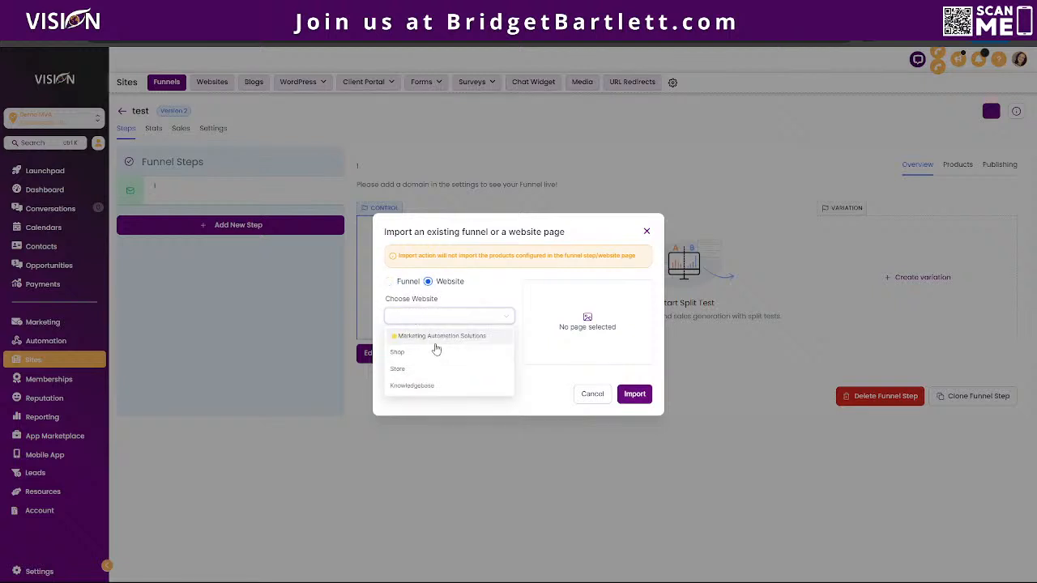
left_click(389, 282)
left_click(433, 317)
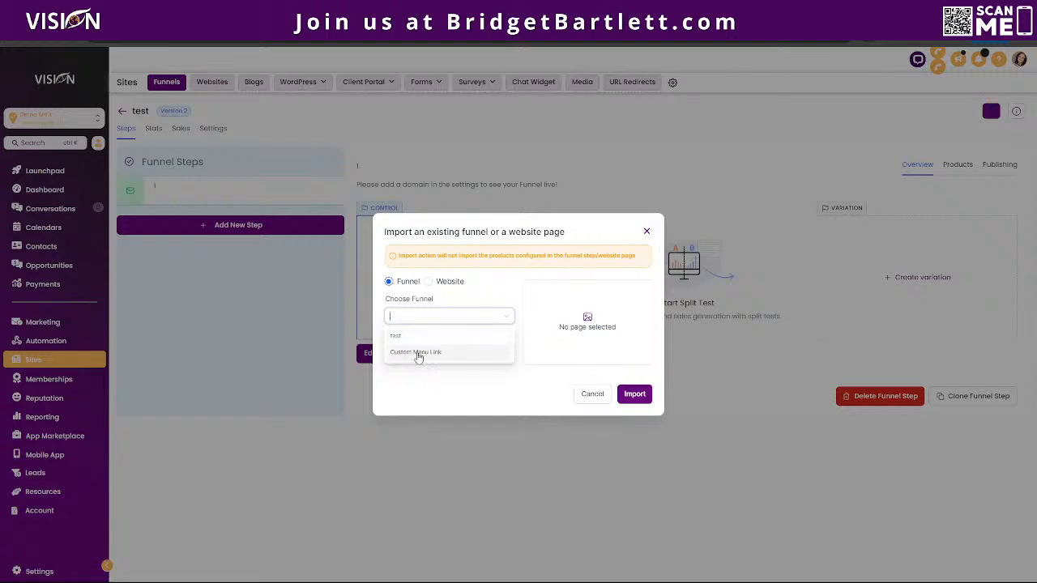
left_click(428, 282)
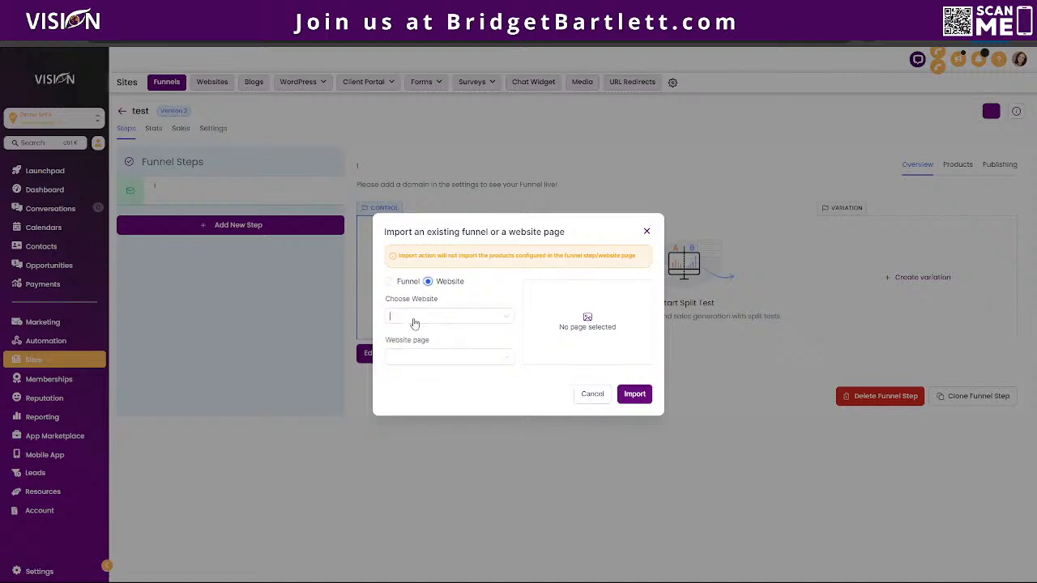
left_click(415, 322)
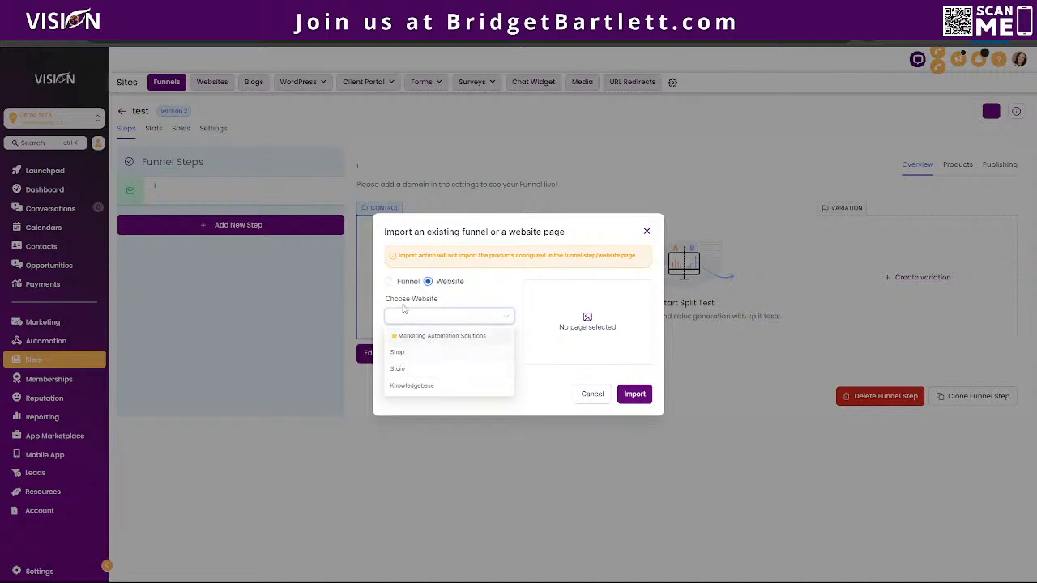
left_click(389, 281)
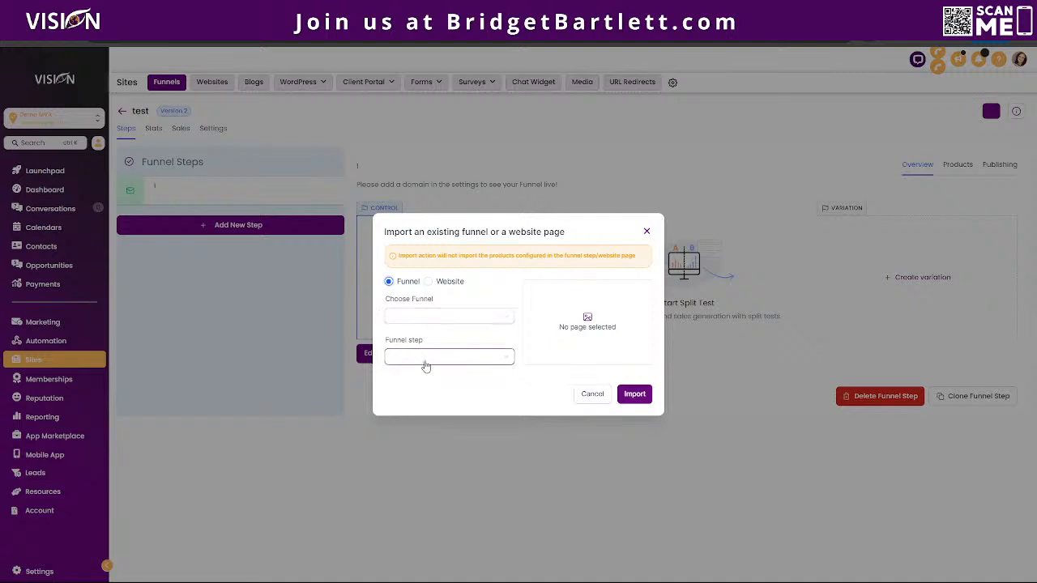
left_click(591, 395)
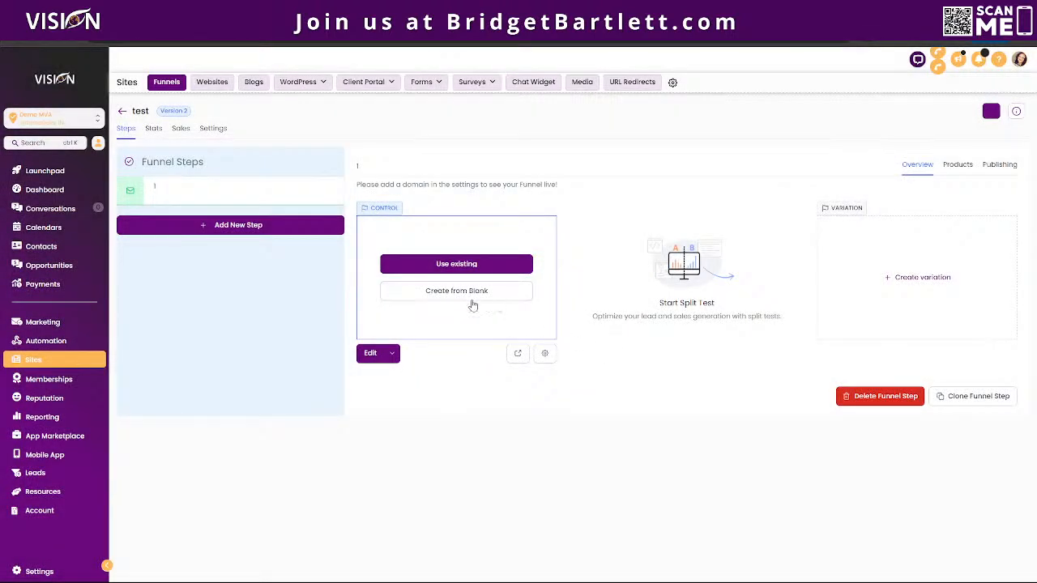
Create the control page from blank and build it up with three full-width sections by duplicating the first
left_click(525, 284)
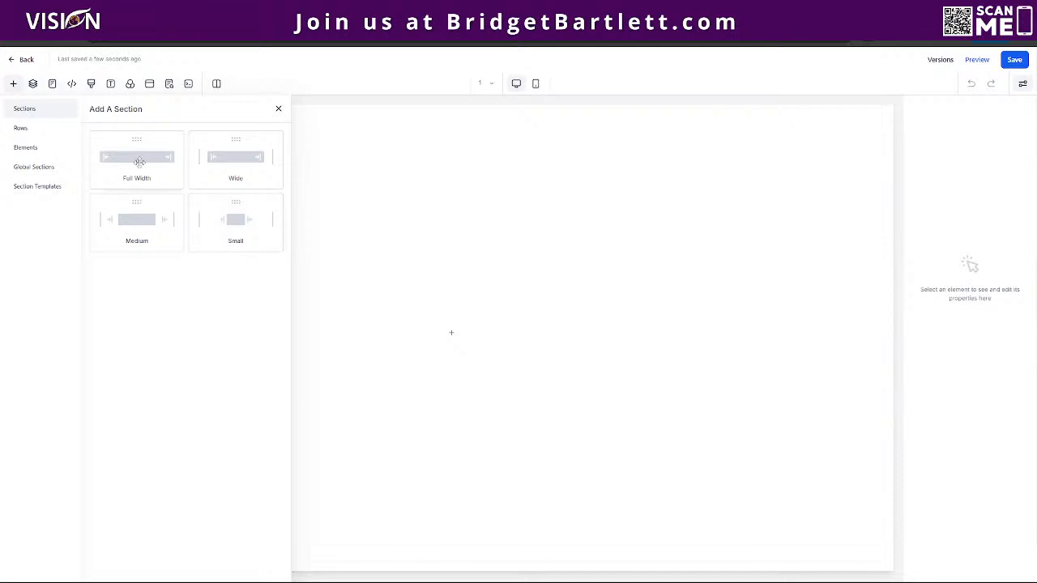
left_click_drag(139, 162, 412, 151)
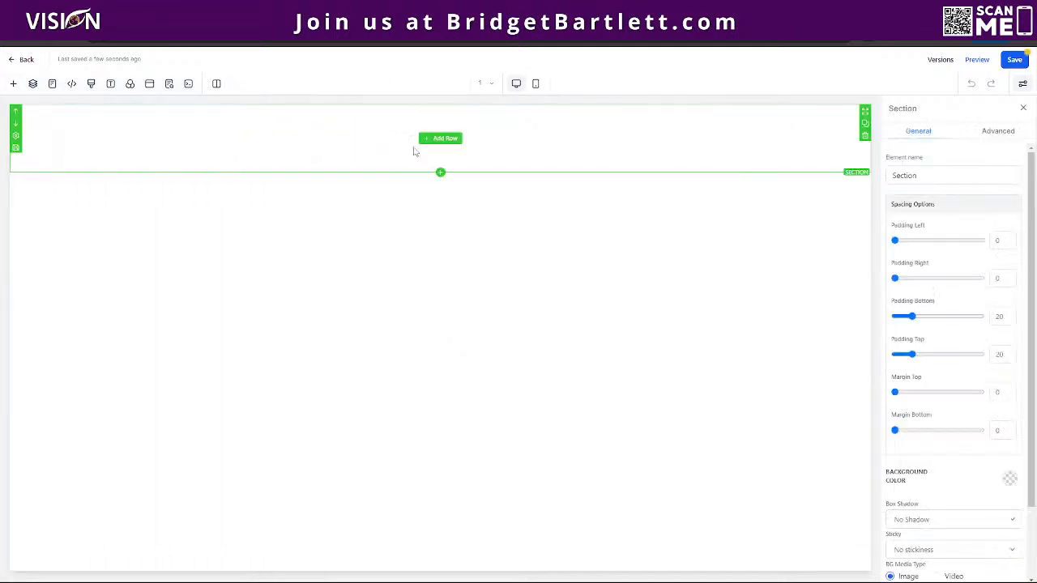
left_click(865, 123)
left_click(865, 193)
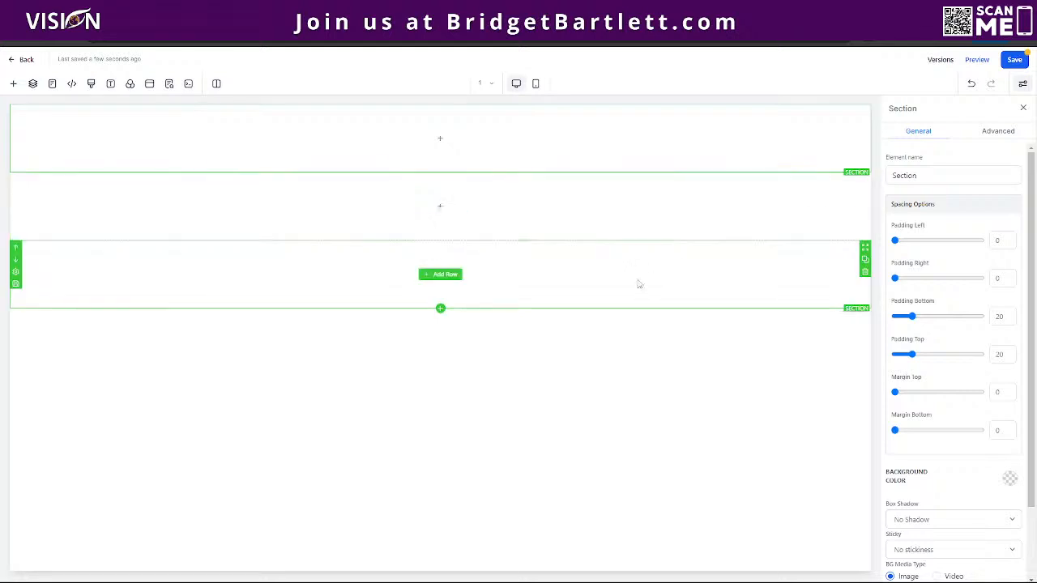
Add a 1 Column row to the first section, open the element choices, and select the row's column
left_click(439, 139)
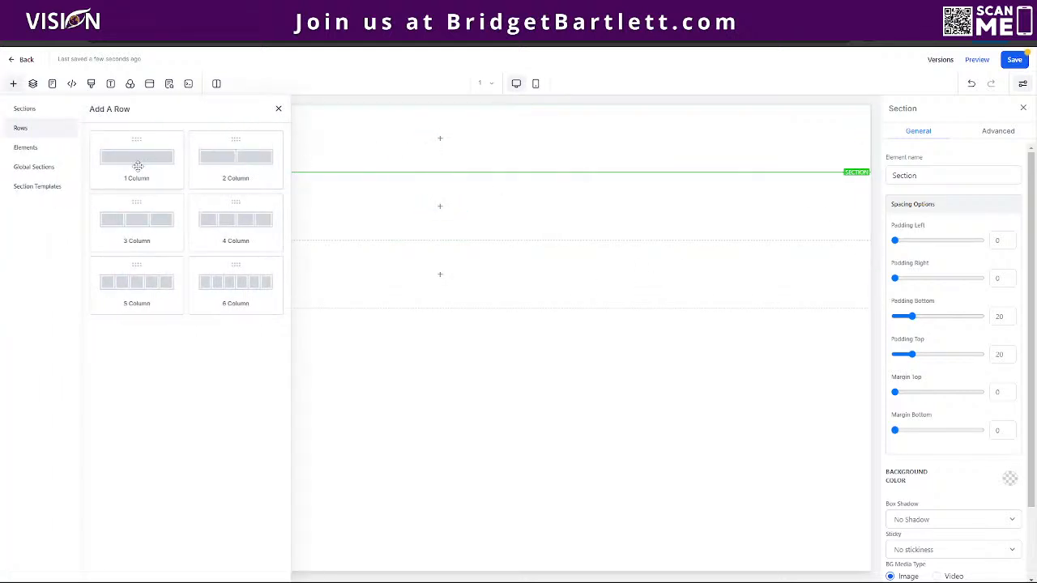
left_click_drag(138, 166, 453, 150)
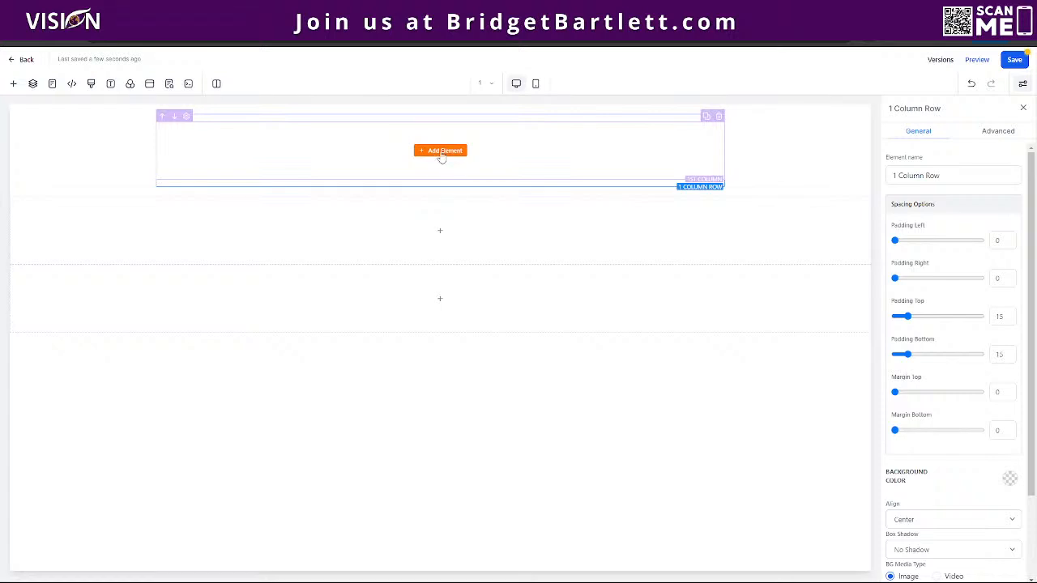
left_click(441, 151)
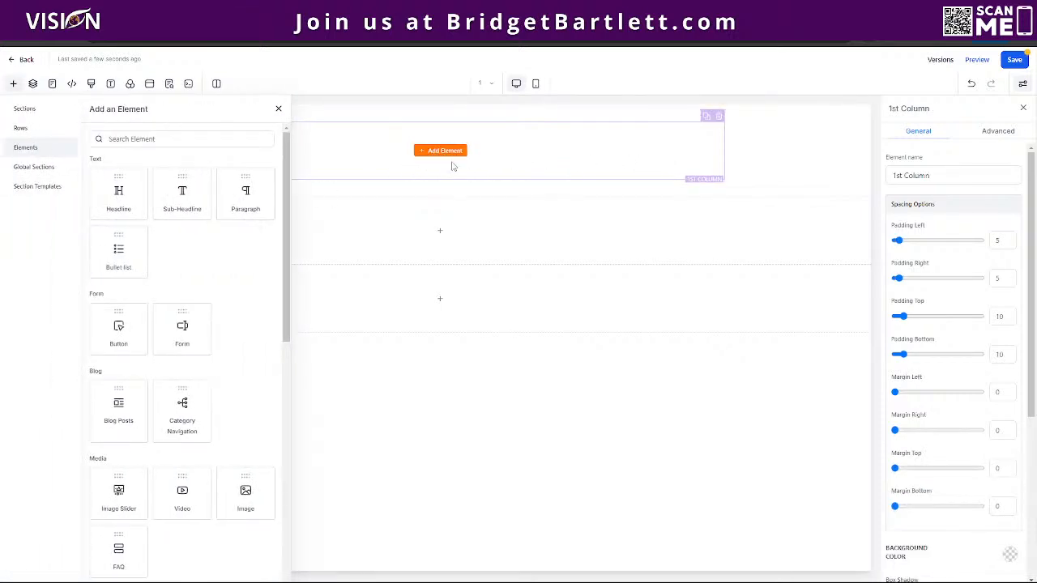
left_click(759, 150)
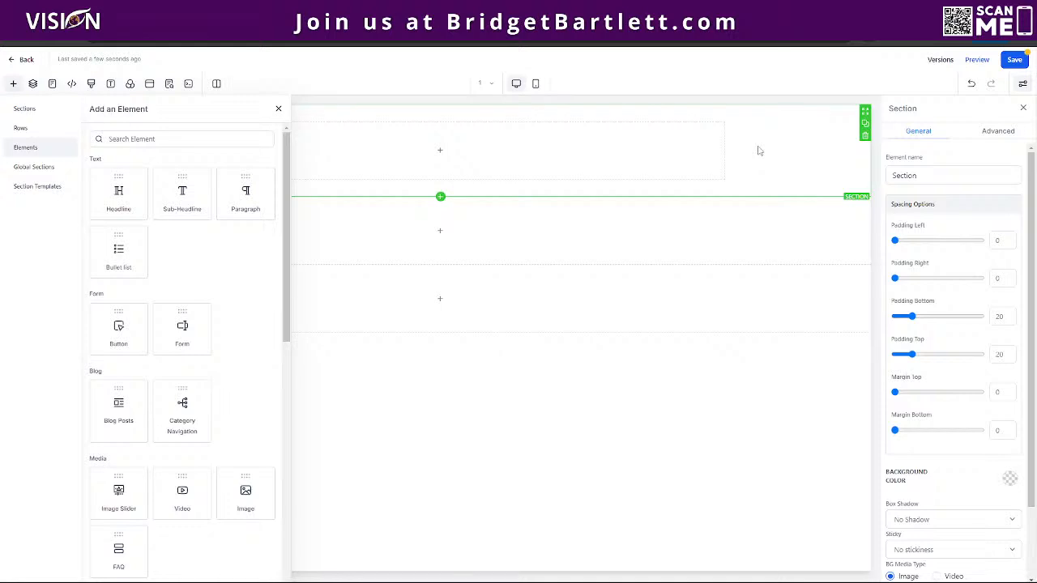
left_click(677, 165)
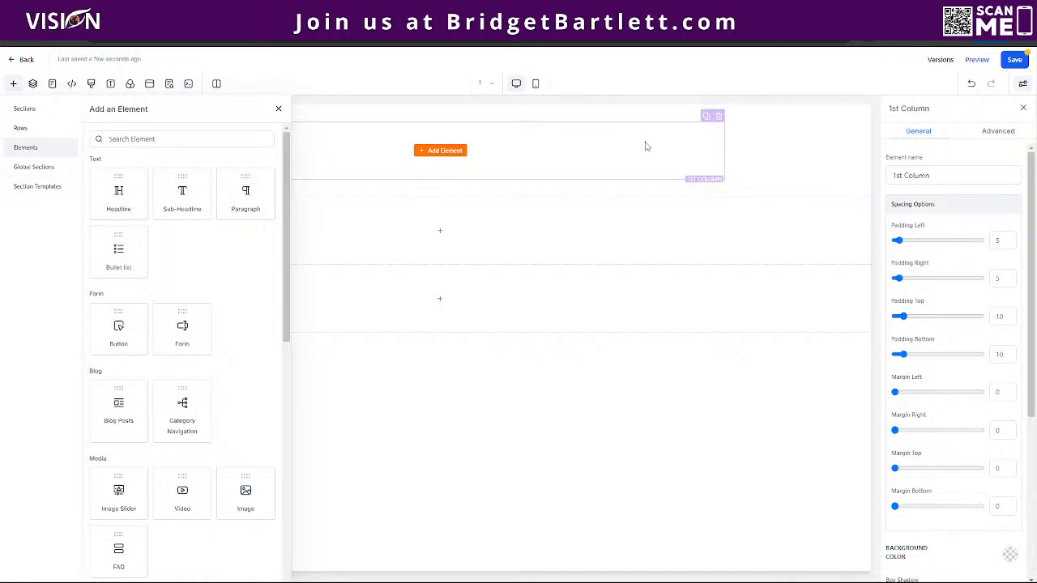
Duplicate the column and delete the copy, and do the same with the 1 Column row
left_click(708, 116)
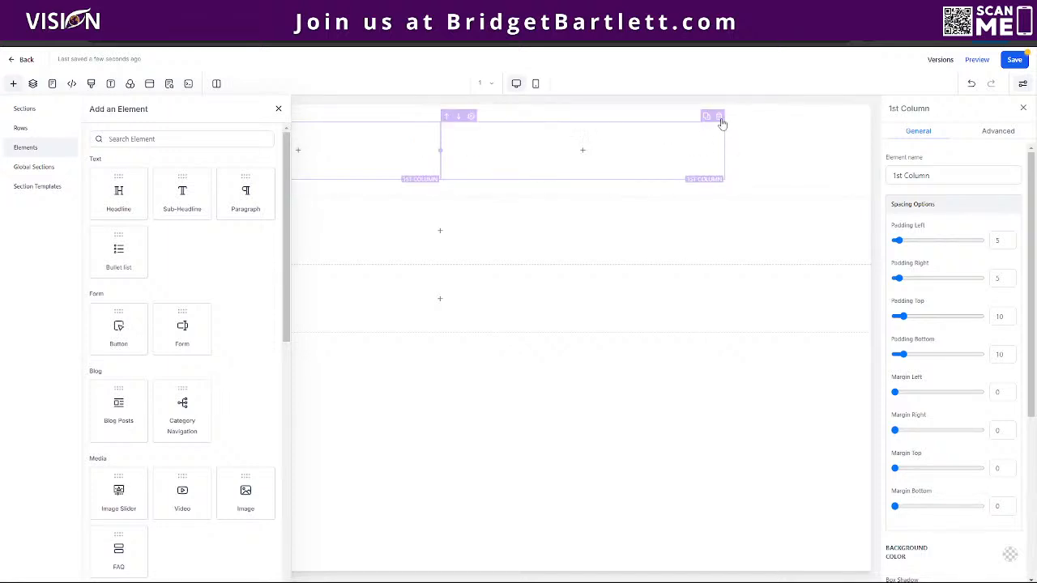
left_click(719, 117)
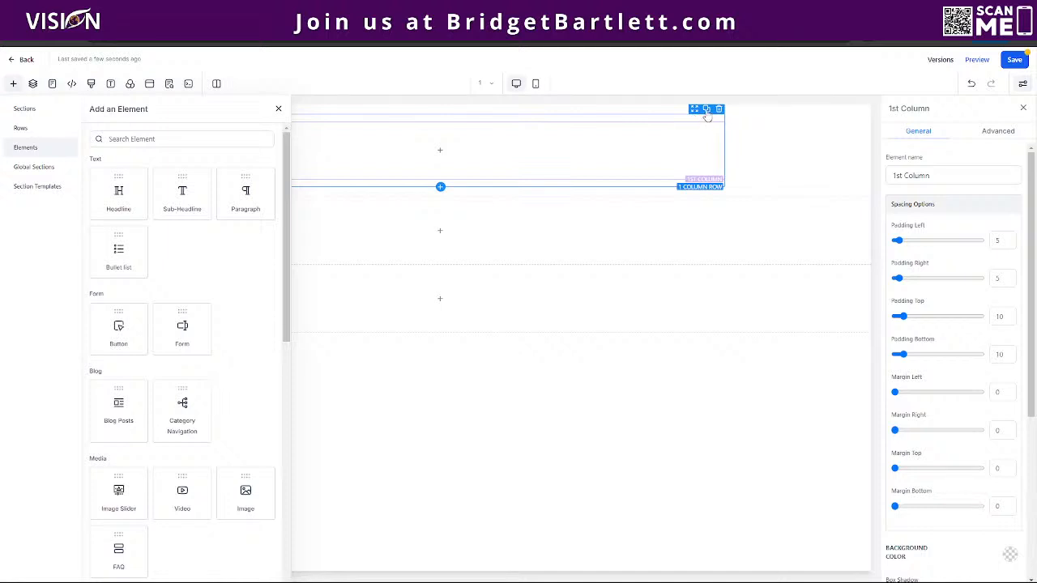
left_click(706, 111)
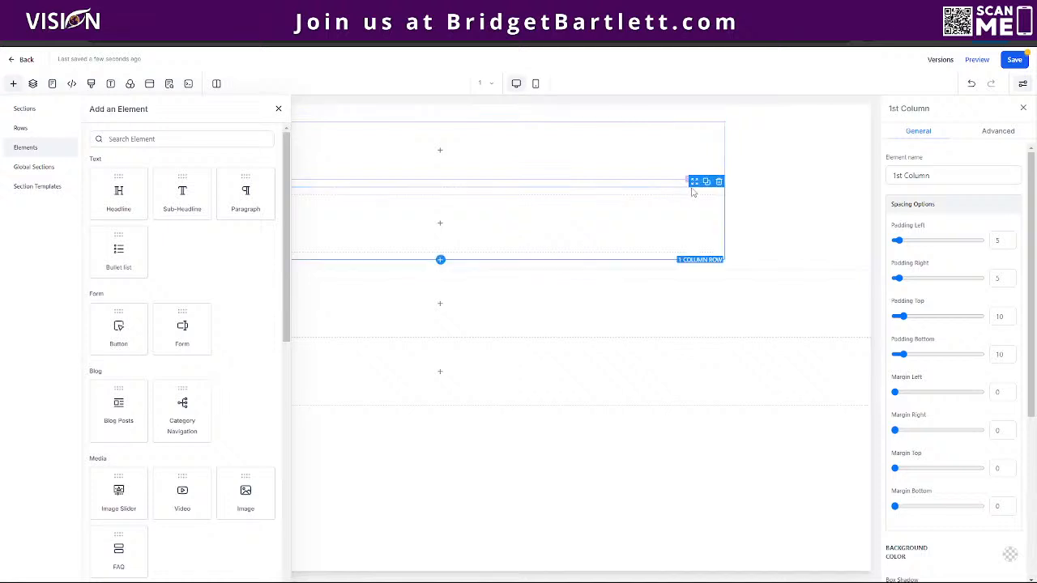
left_click(718, 182)
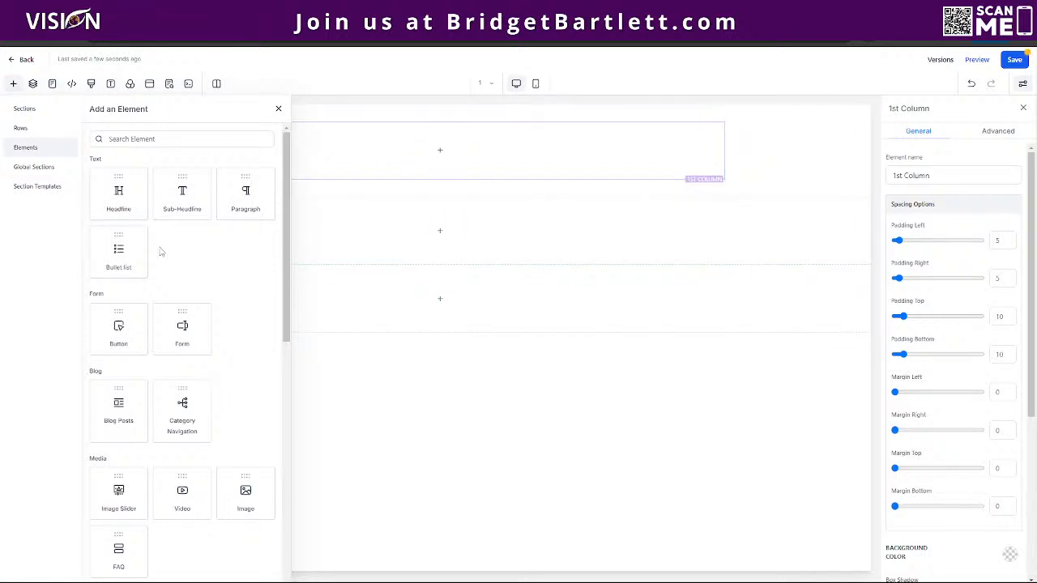
Examine the available page elements, including text, form, blog, media, custom, countdown, block and social elements
scroll(182, 255, "down", 1)
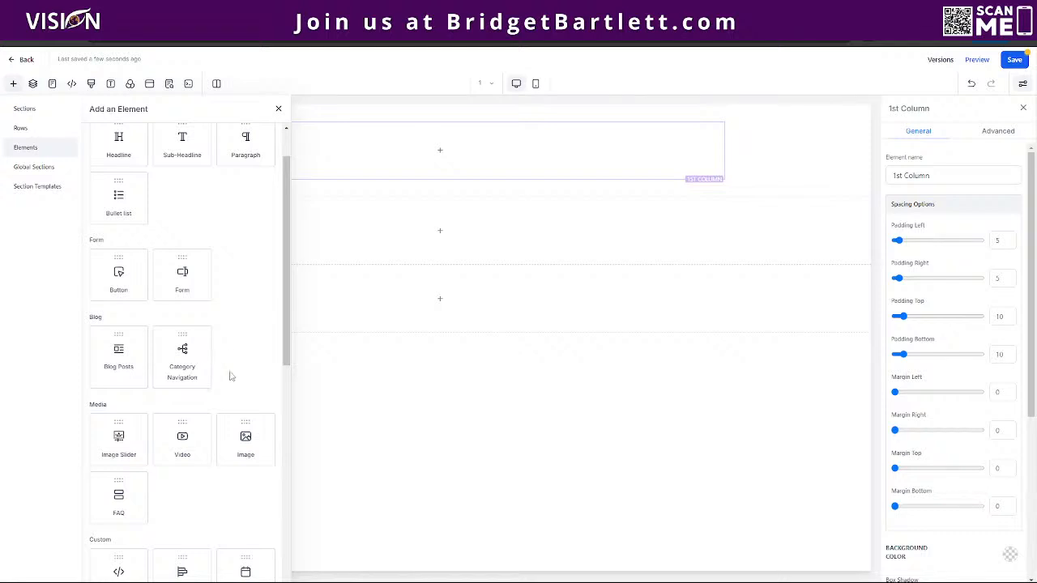
scroll(237, 356, "up", 1)
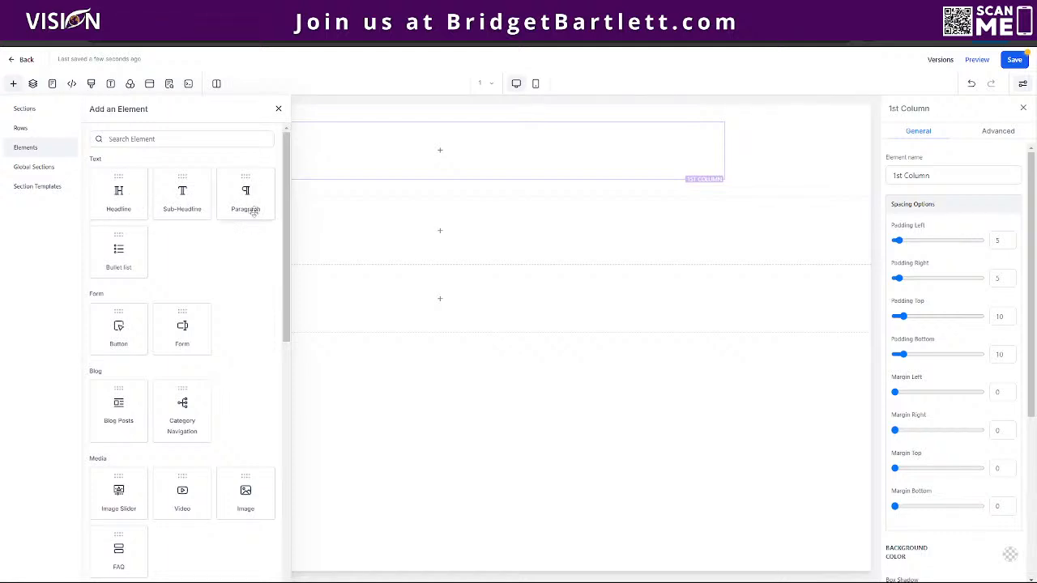
scroll(80, 255, "down", 1)
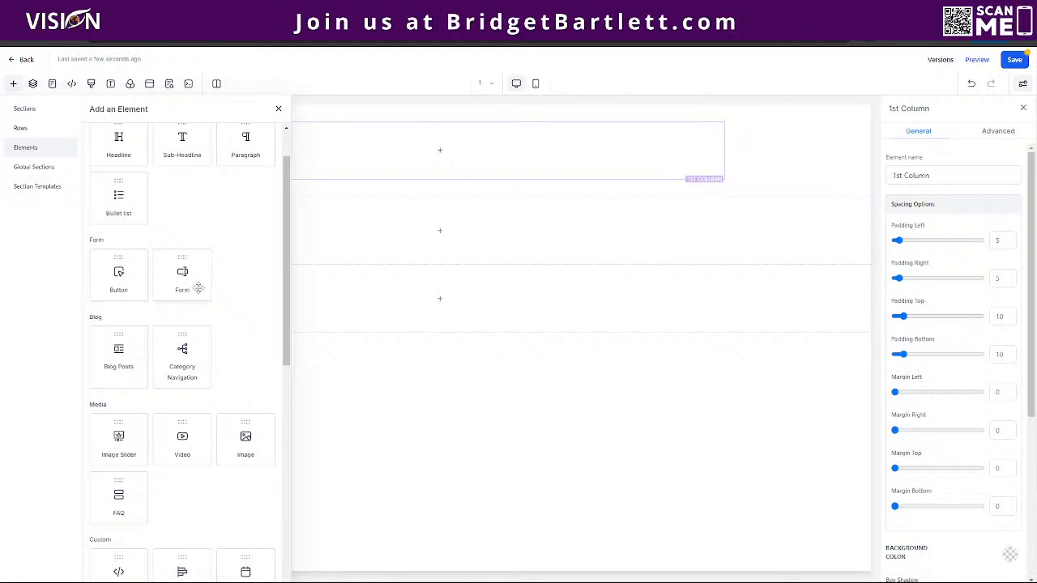
scroll(197, 290, "down", 2)
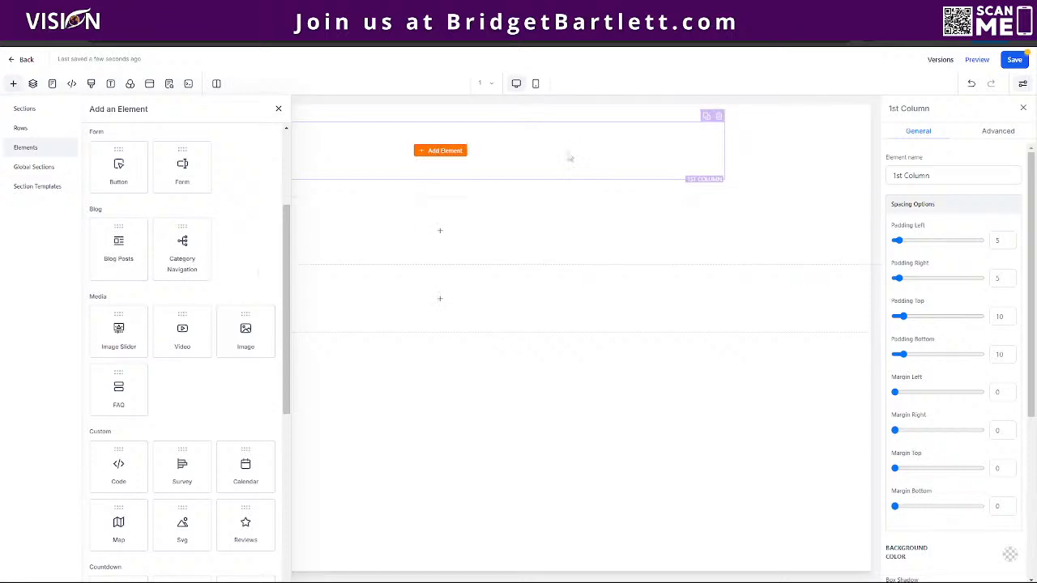
scroll(136, 320, "down", 3)
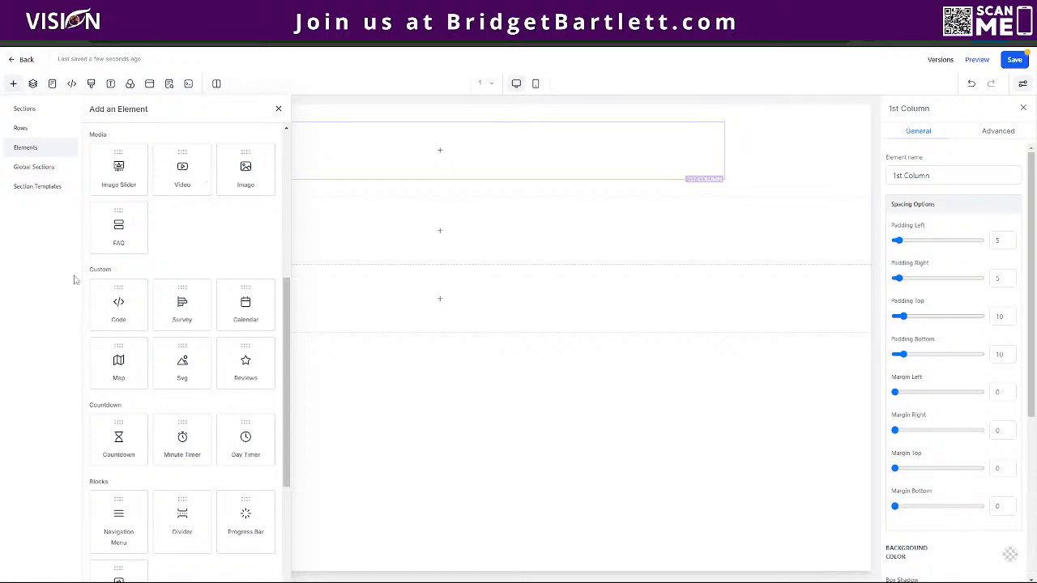
scroll(185, 314, "down", 2)
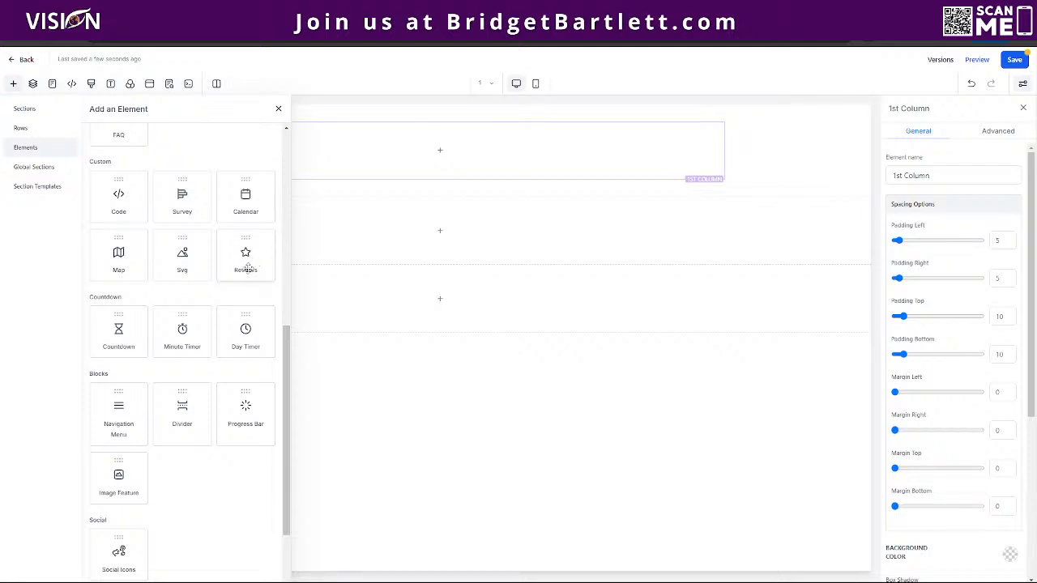
scroll(243, 263, "down", 1)
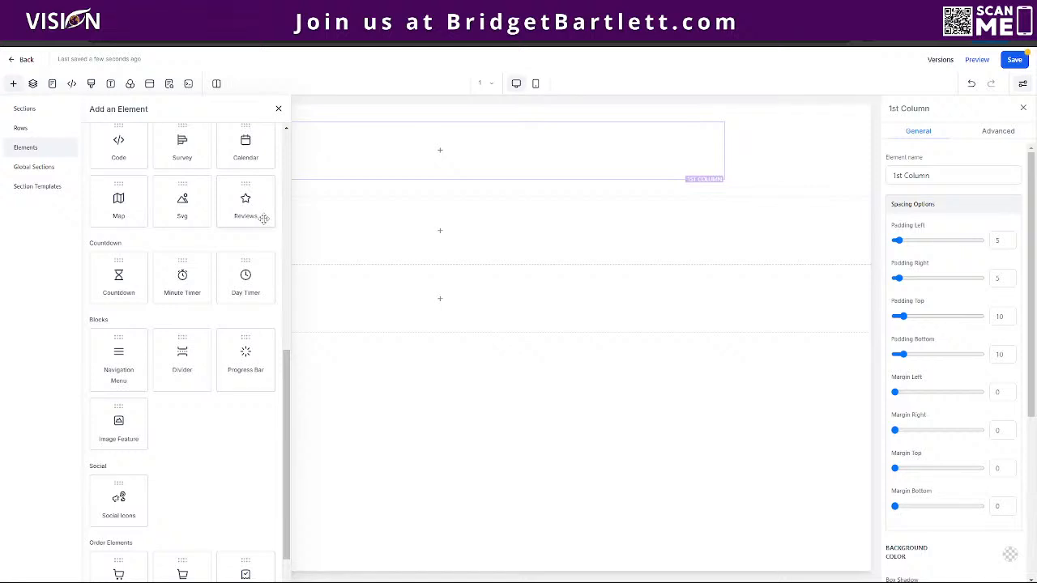
Place a Calendar element with the Demo Call calendar in the first section's column, and delete it
left_click_drag(243, 152, 516, 174)
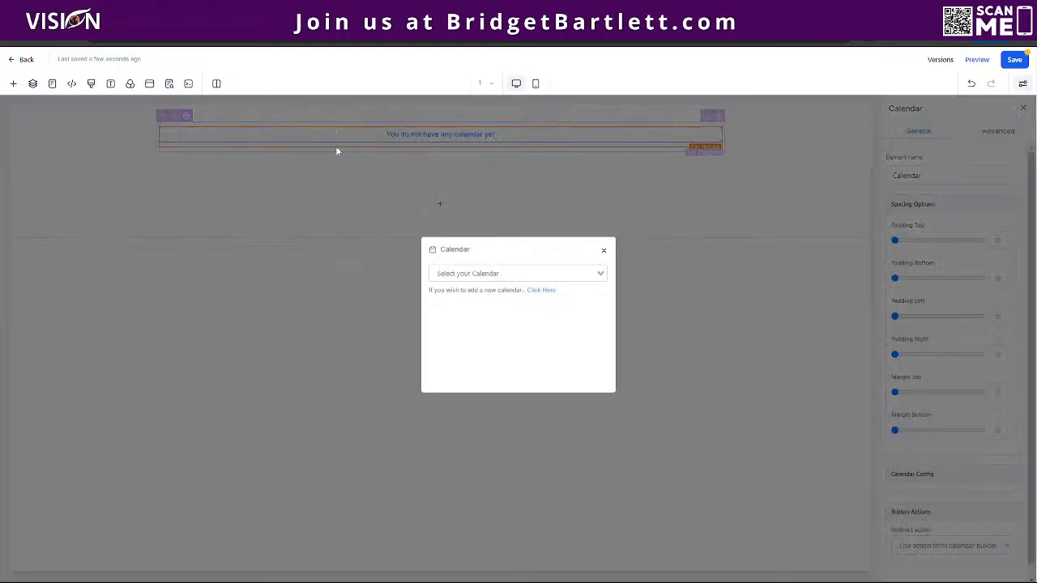
left_click(482, 276)
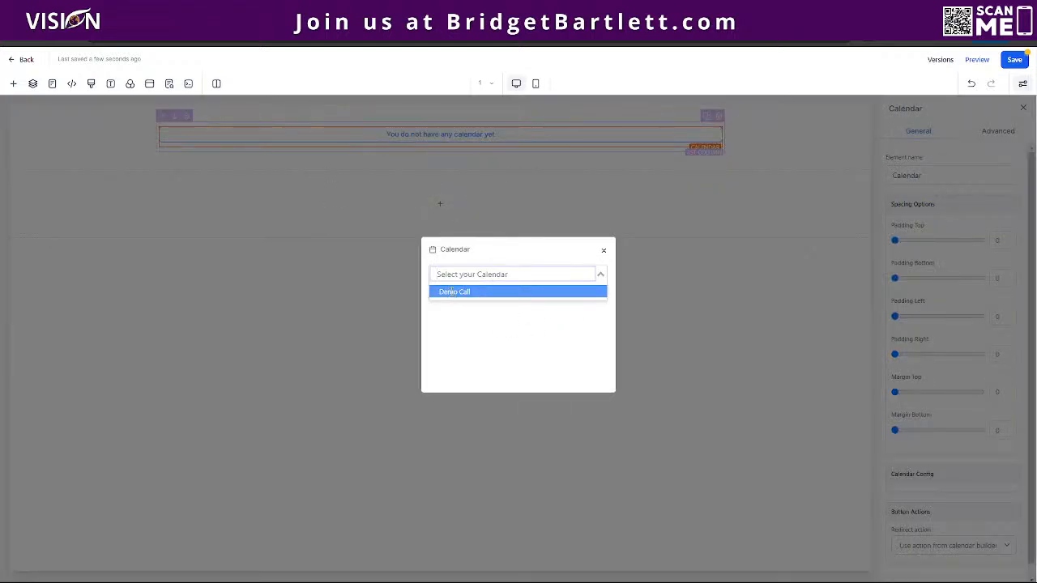
left_click(451, 291)
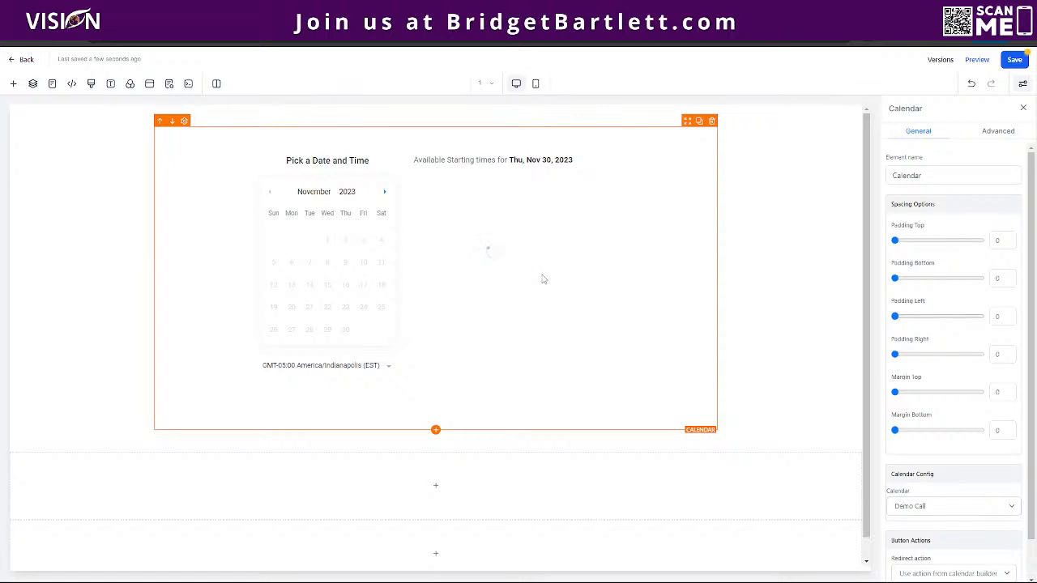
left_click(712, 122)
Add a Navigation Menu element to the column in the first section
left_click(432, 151)
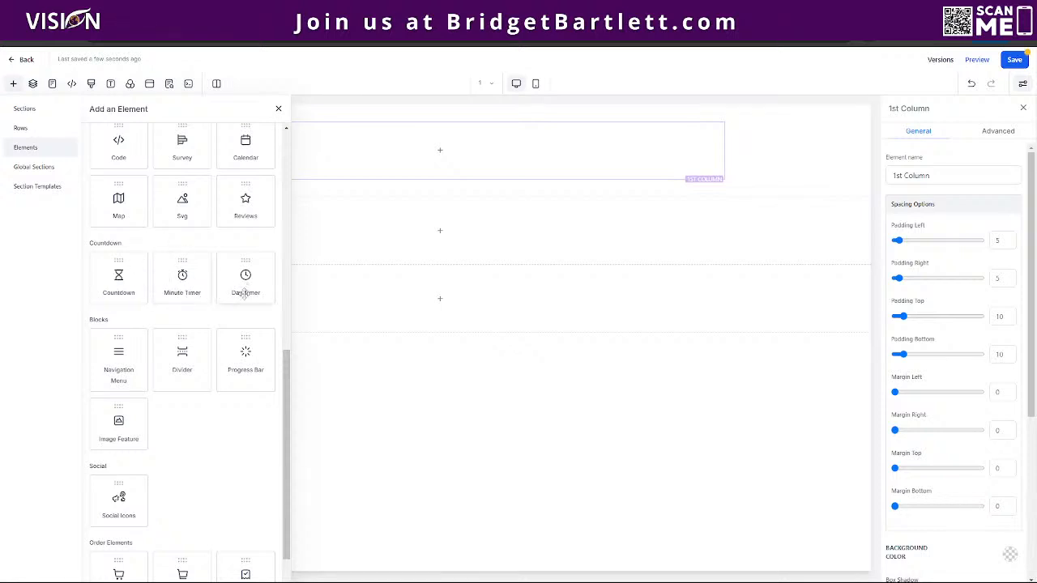
scroll(243, 296, "down", 1)
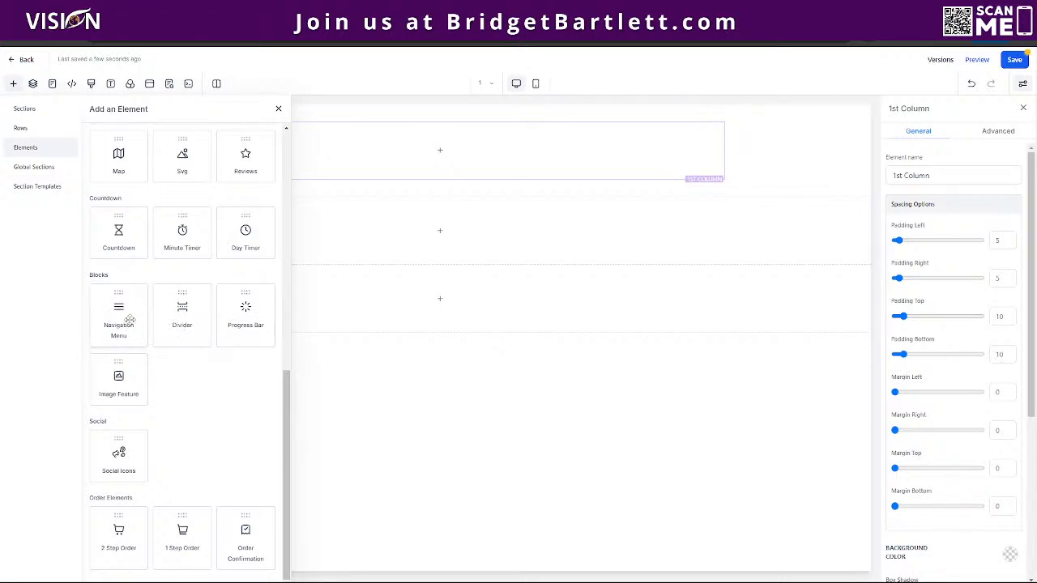
left_click_drag(126, 320, 459, 166)
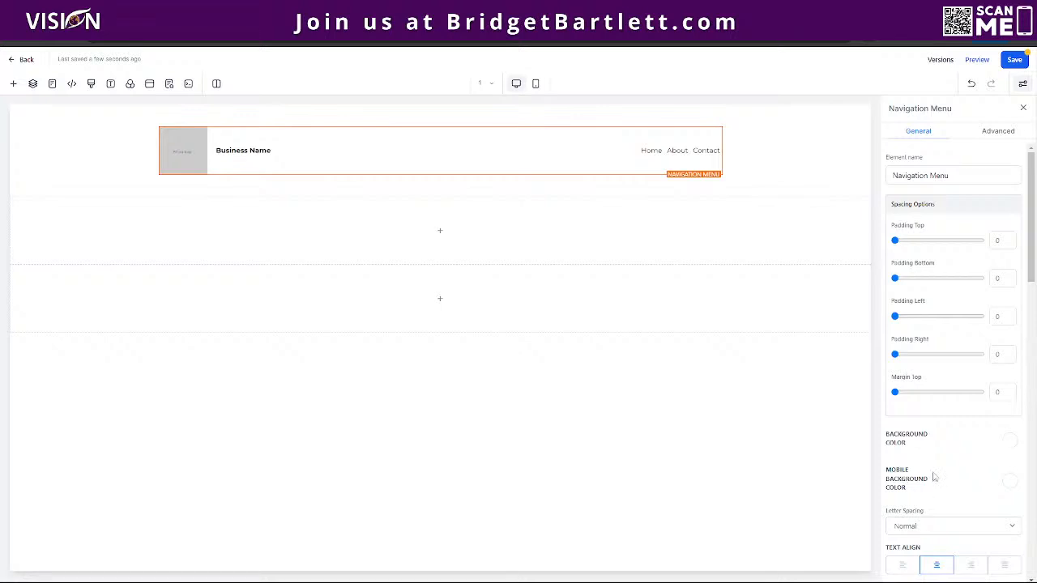
Add a new item to the navigation menu's menu items and cancel its configuration
scroll(933, 477, "down", 3)
scroll(937, 465, "up", 3)
scroll(936, 380, "down", 2)
scroll(921, 327, "down", 1)
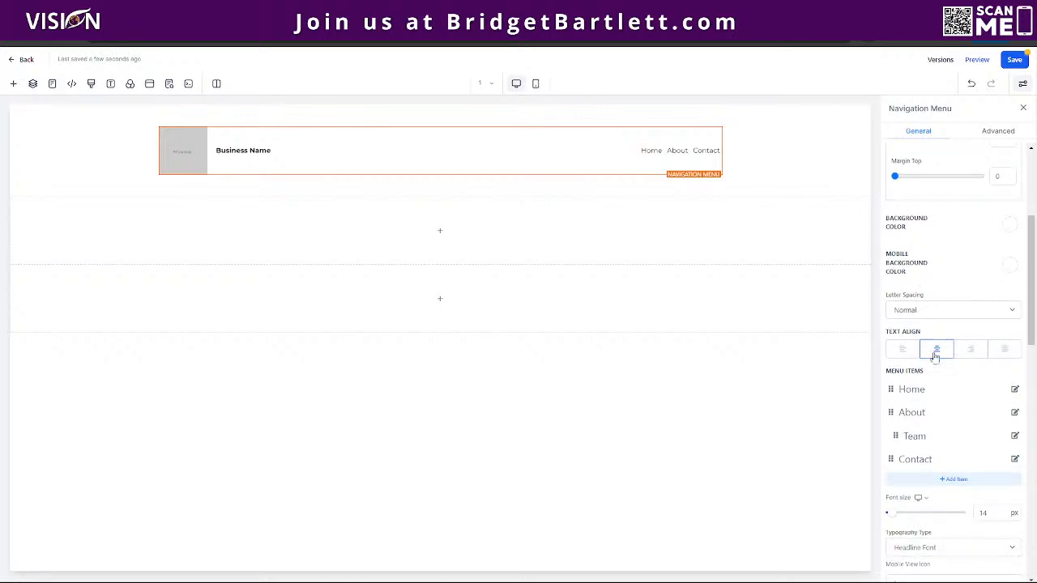
scroll(936, 359, "down", 2)
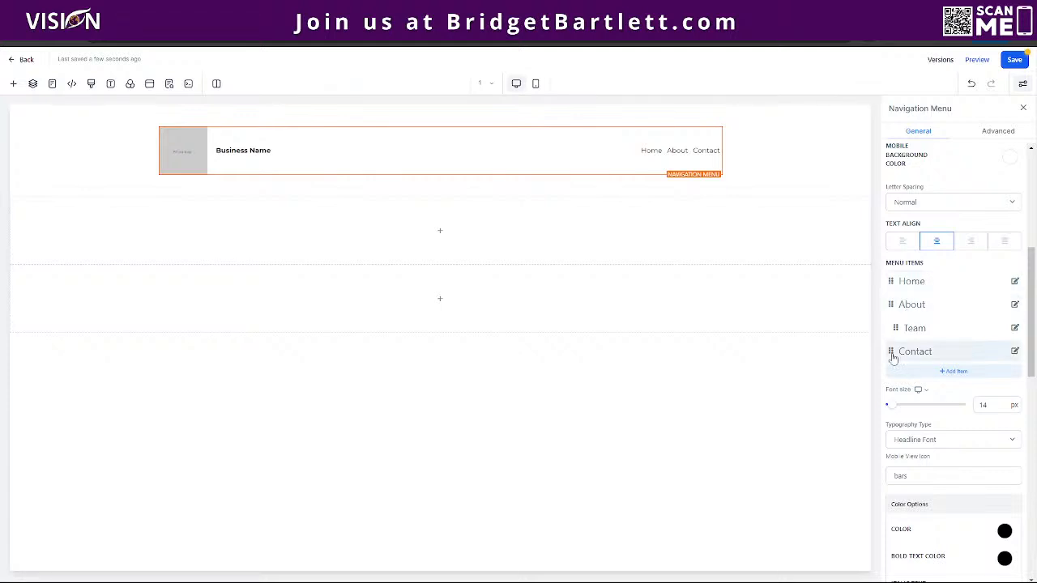
mouse_move(675, 143)
scroll(941, 359, "down", 1)
scroll(941, 359, "down", 1)
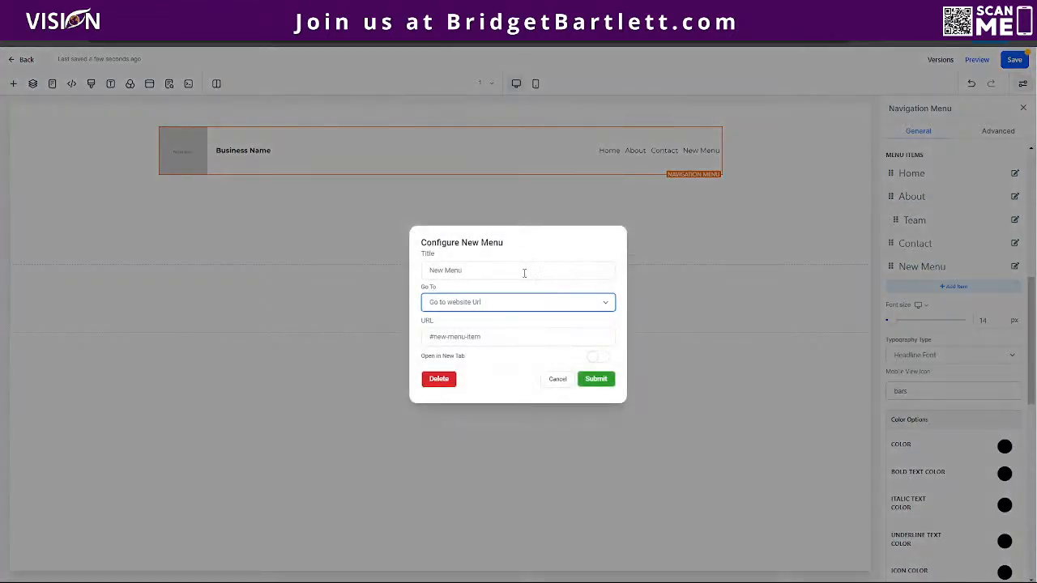
left_click(559, 379)
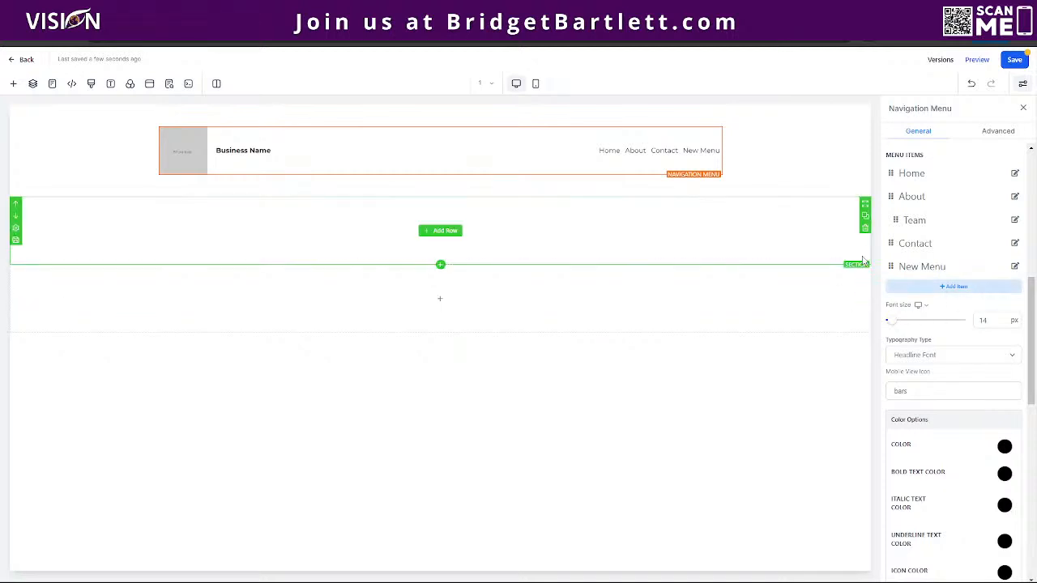
Add another menu item, view its Go To destination options, and cancel the configuration
left_click(952, 287)
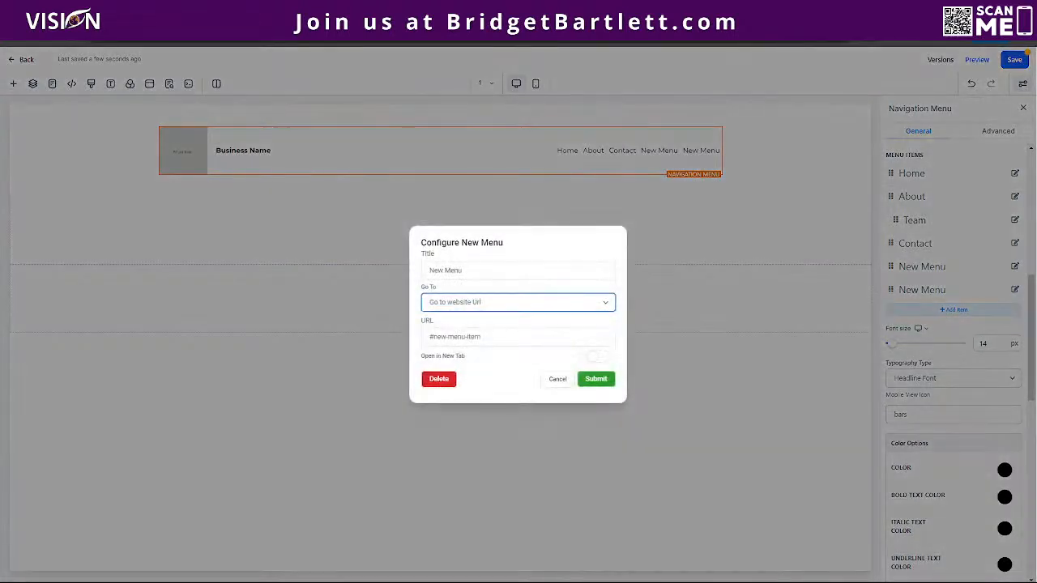
left_click(458, 307)
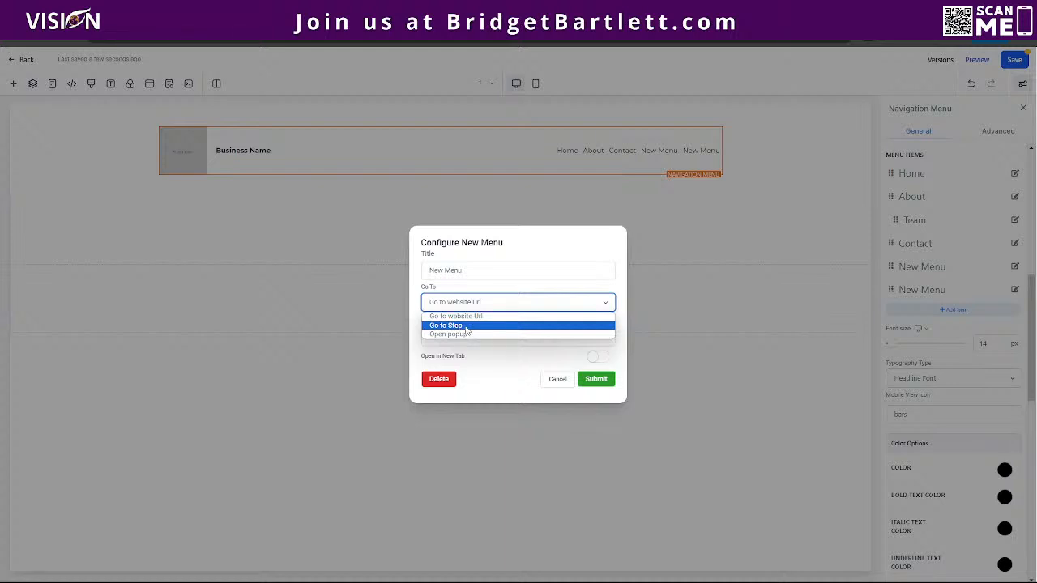
left_click(553, 382)
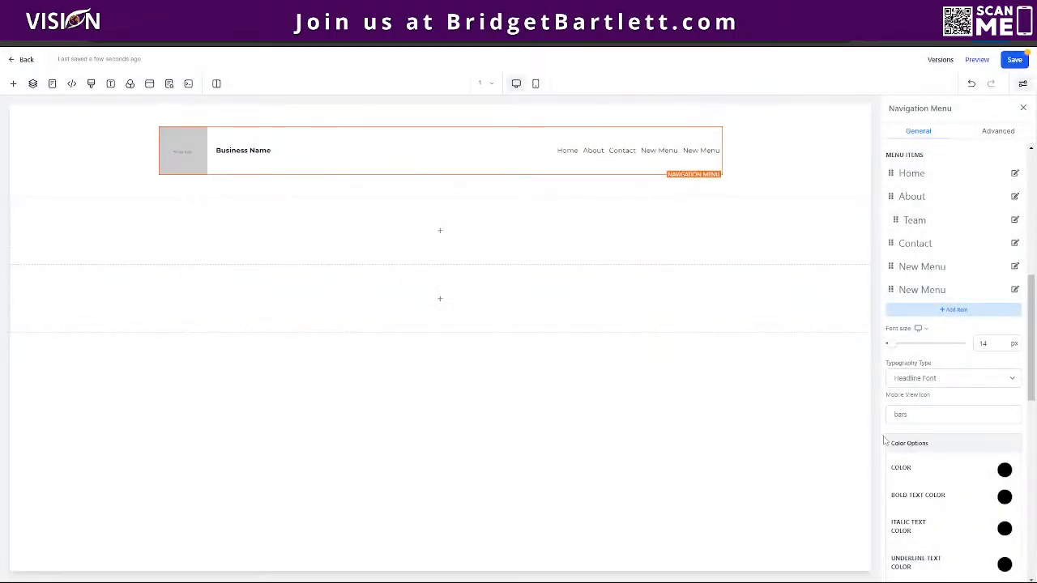
Examine the navigation menu's color, item spacing and brand logo settings
scroll(934, 422, "down", 2)
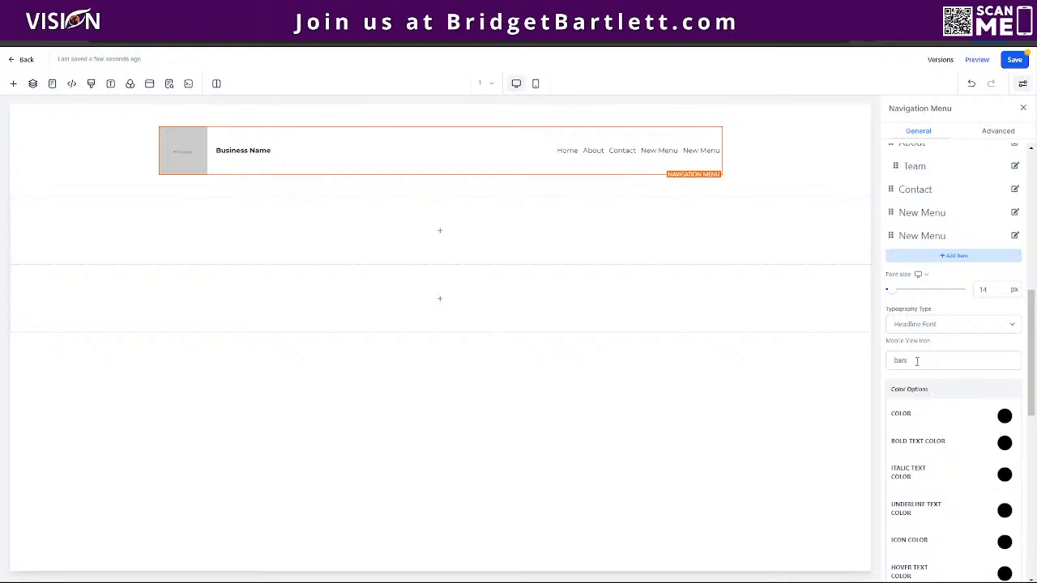
scroll(916, 361, "down", 8)
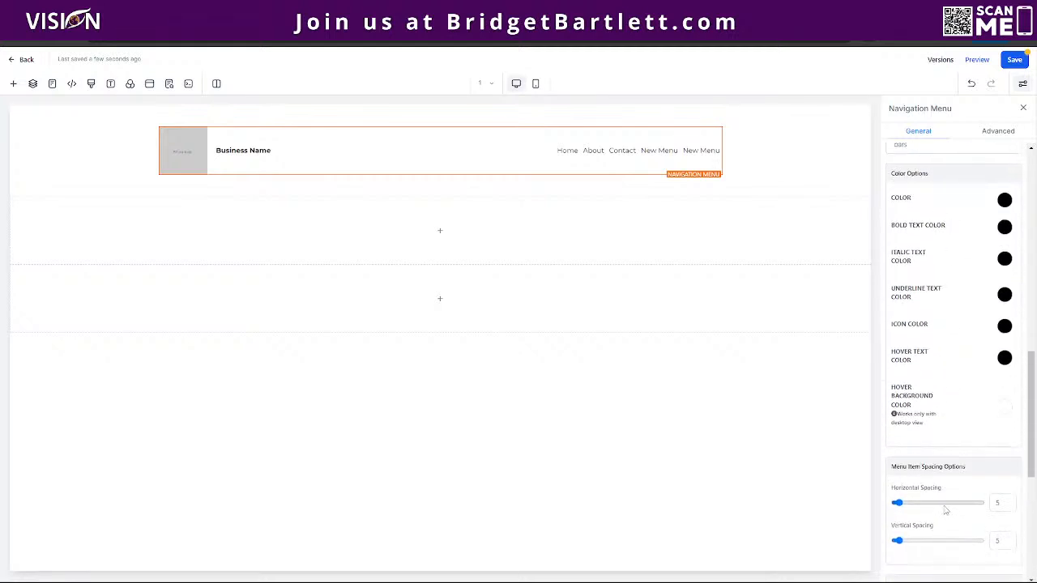
scroll(955, 518, "down", 4)
scroll(928, 420, "down", 6)
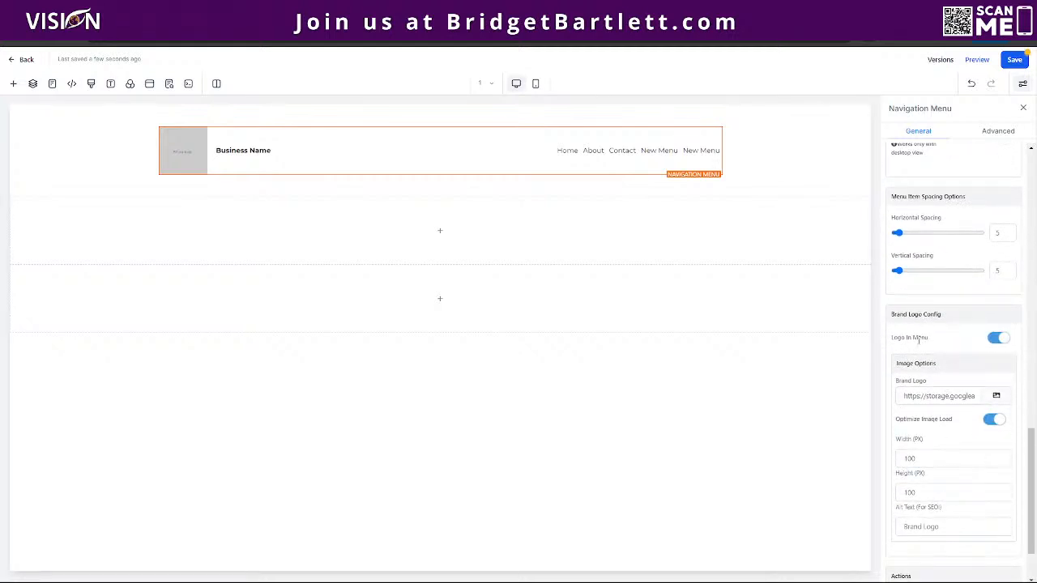
Turn off the logo in the navigation menu and review the menu's advanced settings
left_click(997, 338)
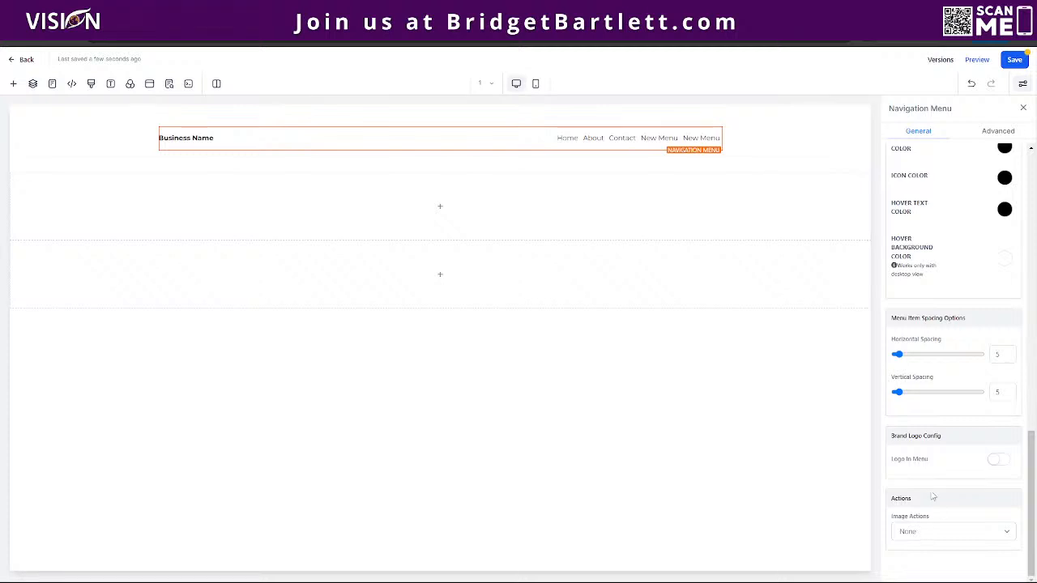
left_click(997, 131)
scroll(951, 335, "up", 3)
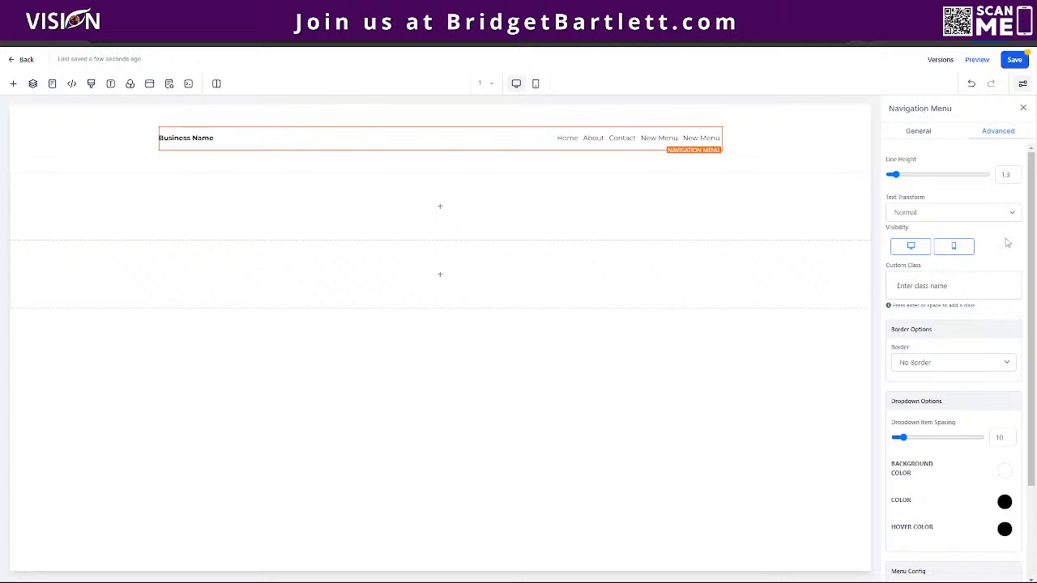
scroll(979, 346, "down", 4)
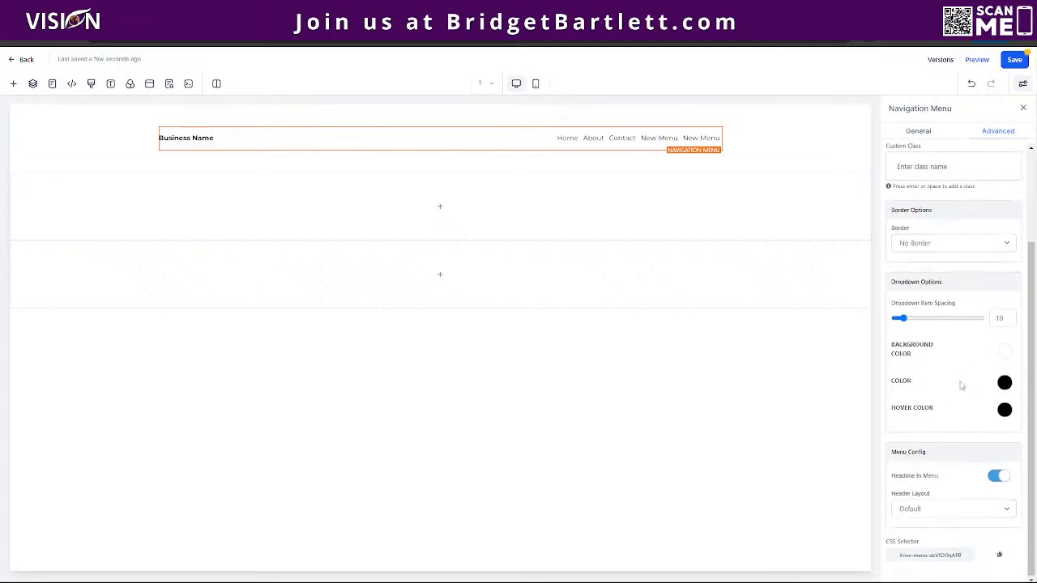
scroll(785, 235, "up", 1)
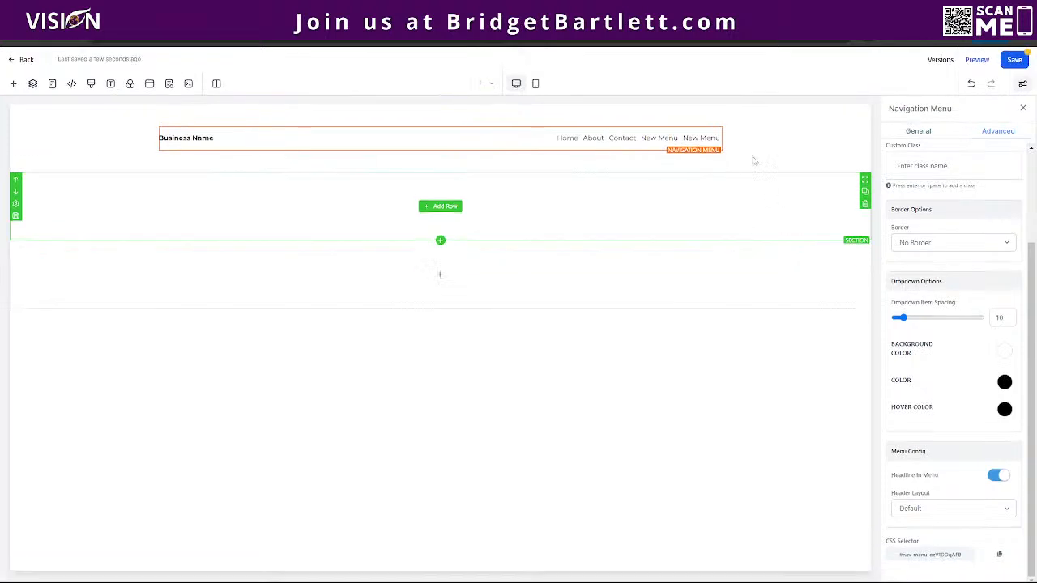
Examine the available page elements, from the text, form and media groups to the social and order elements
left_click(64, 120)
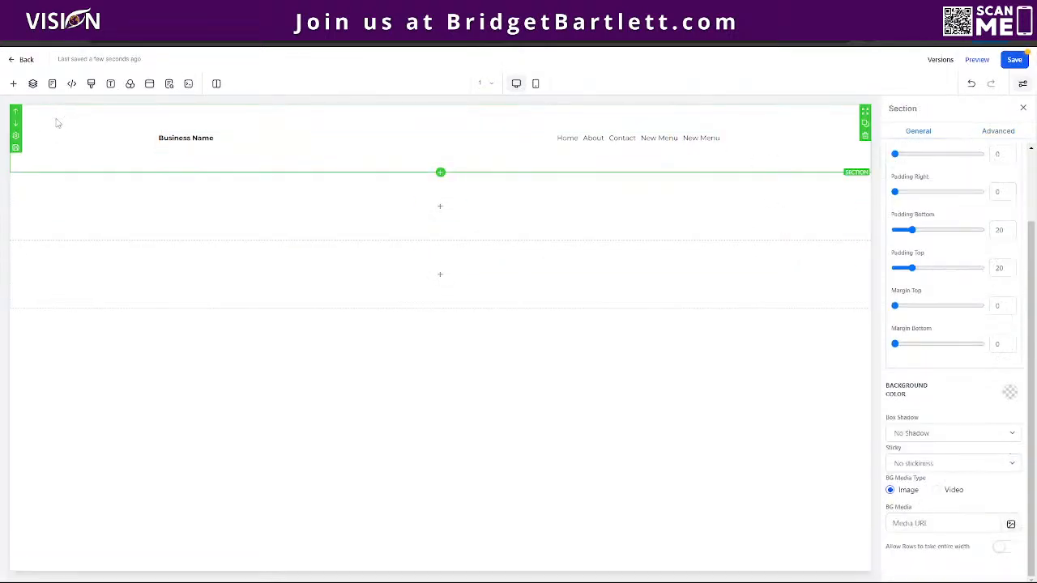
left_click(13, 84)
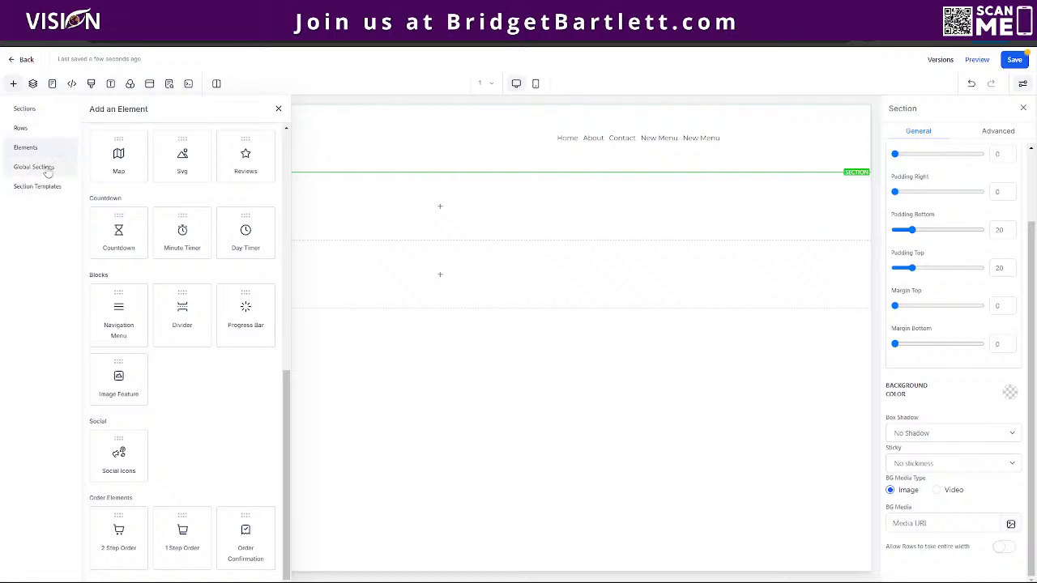
left_click(594, 143)
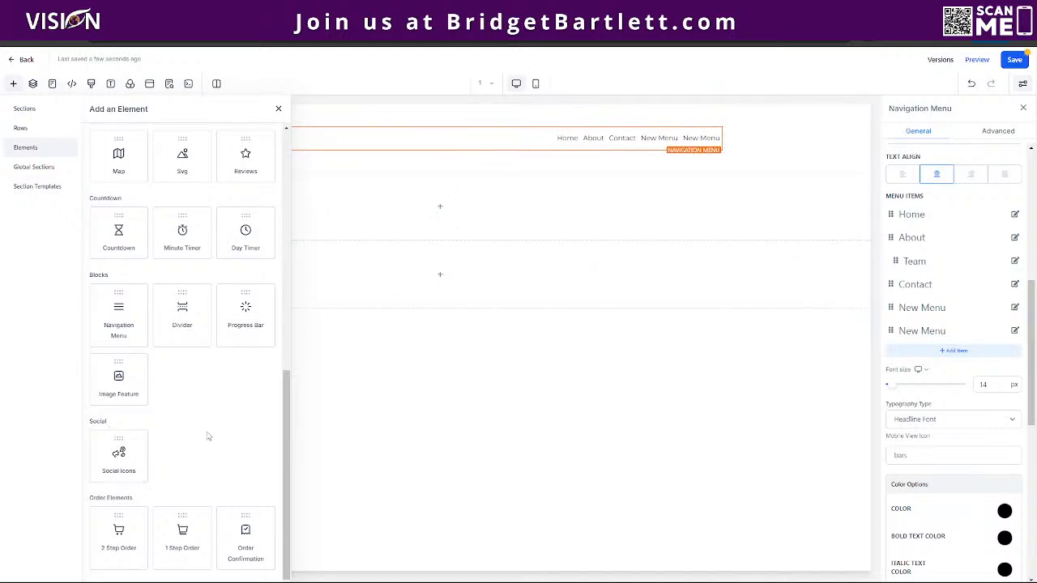
scroll(216, 468, "up", 1)
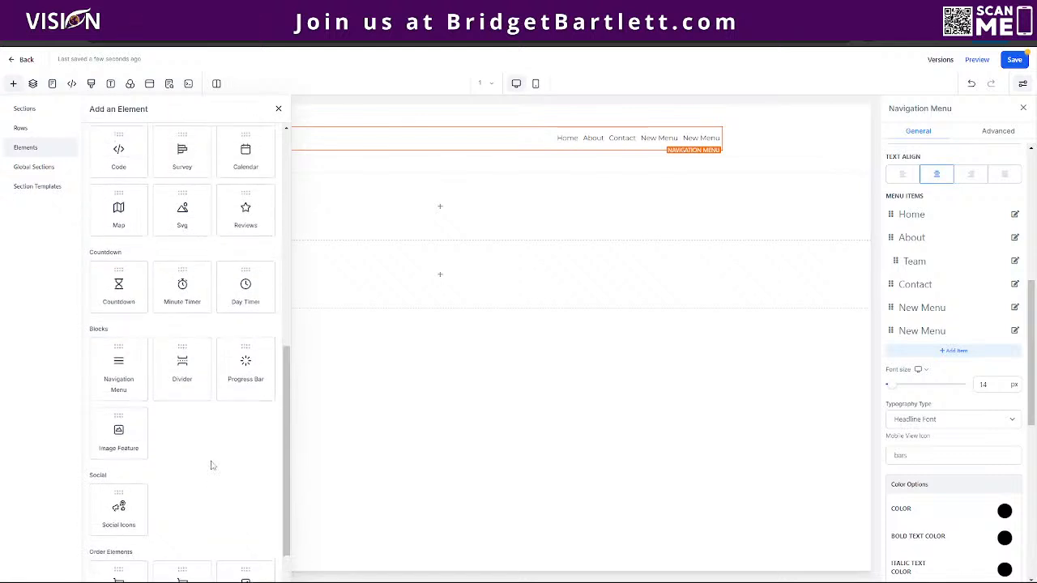
scroll(213, 462, "down", 1)
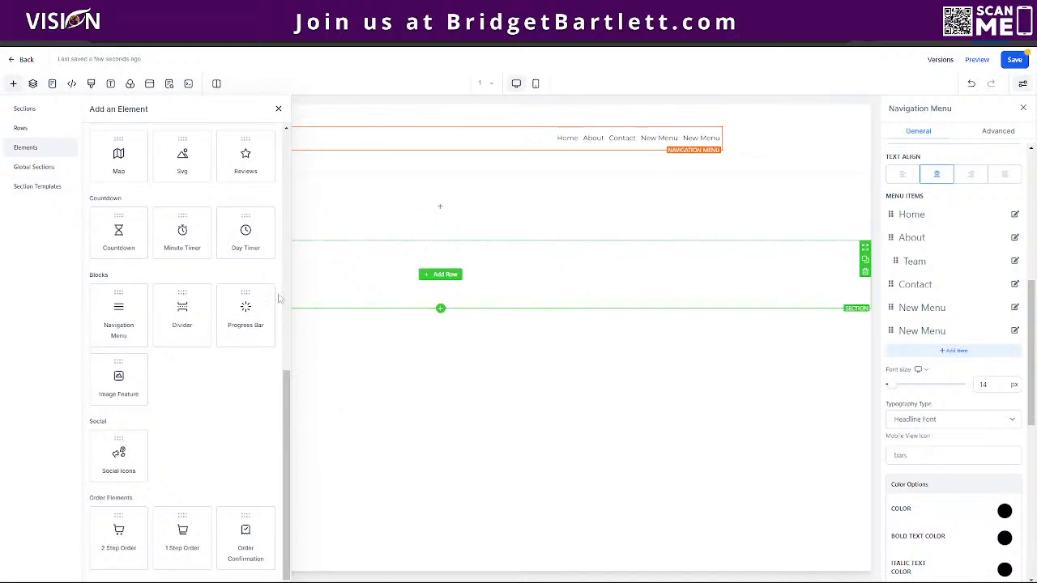
scroll(159, 289, "up", 3)
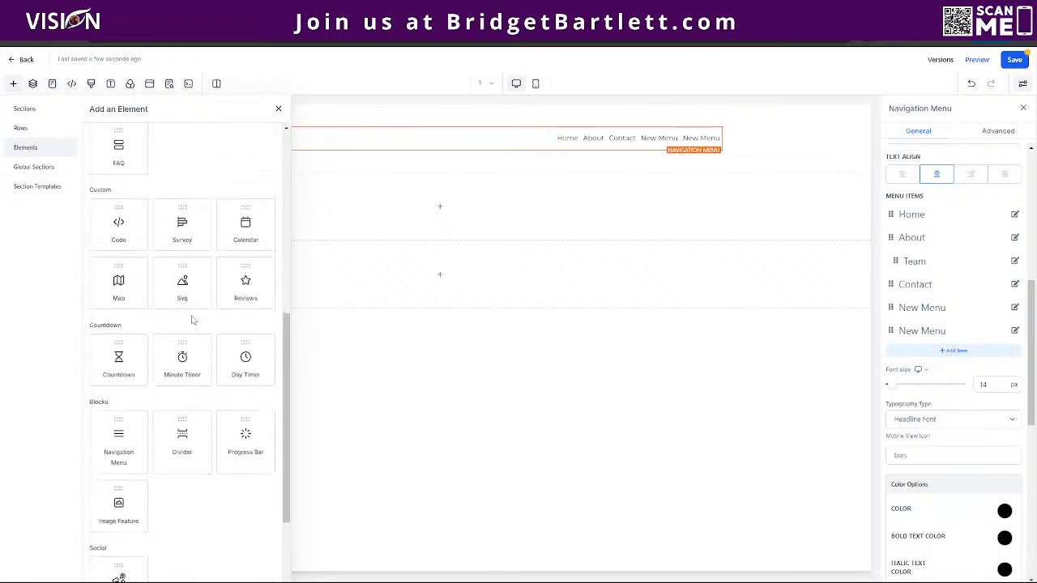
scroll(192, 320, "up", 5)
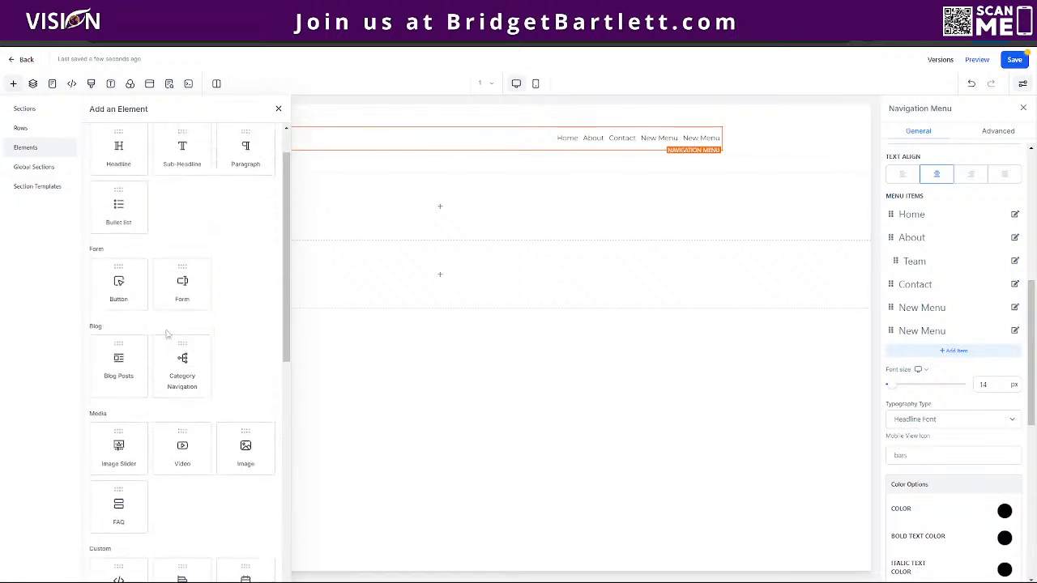
scroll(167, 333, "up", 1)
scroll(168, 336, "down", 4)
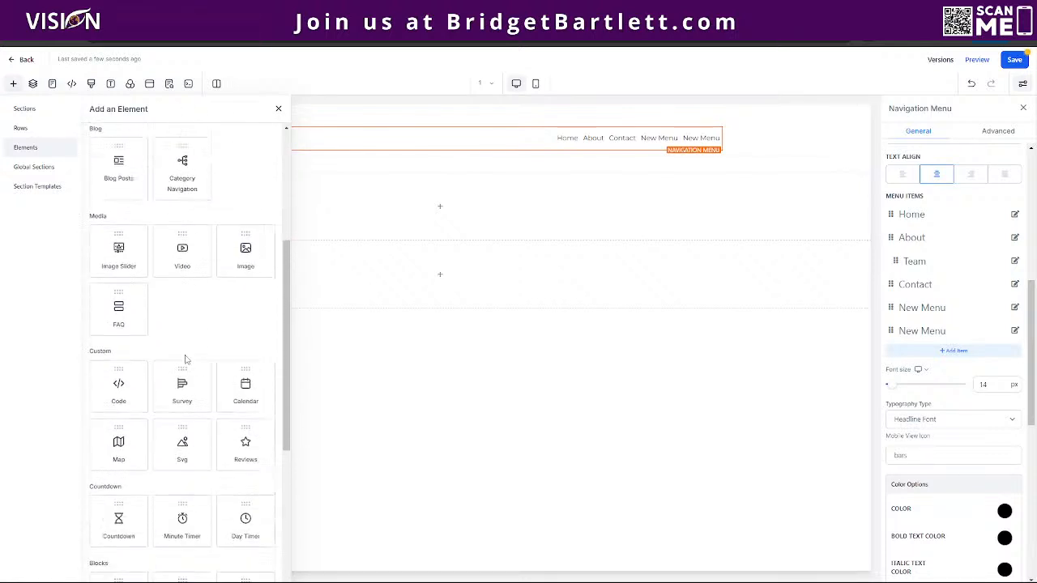
scroll(185, 359, "down", 1)
scroll(189, 315, "down", 3)
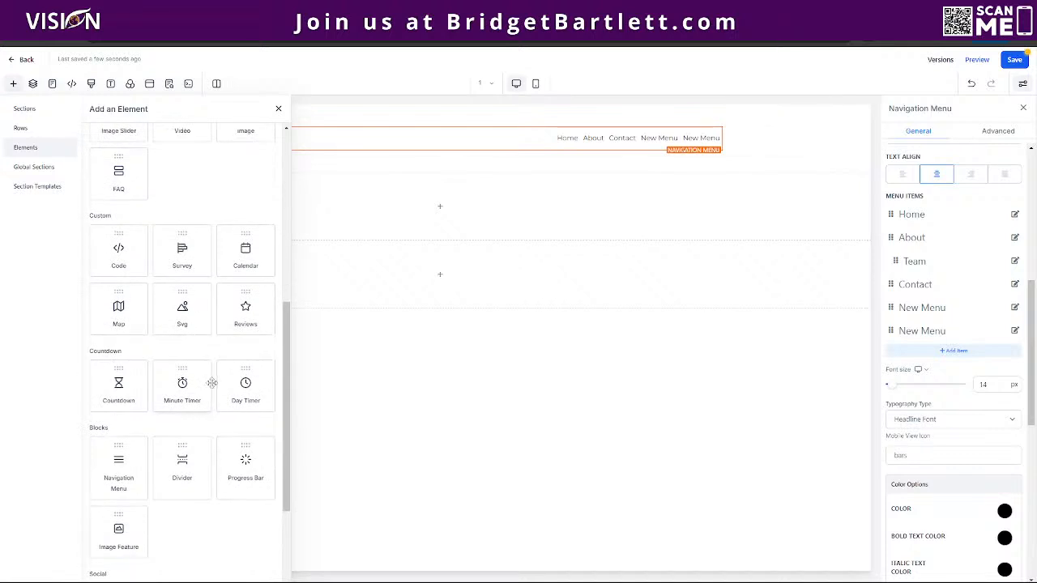
scroll(211, 382, "down", 4)
Add a 1 Column row to the empty third section and place a Social Icons element in its column
left_click_drag(108, 448, 486, 275)
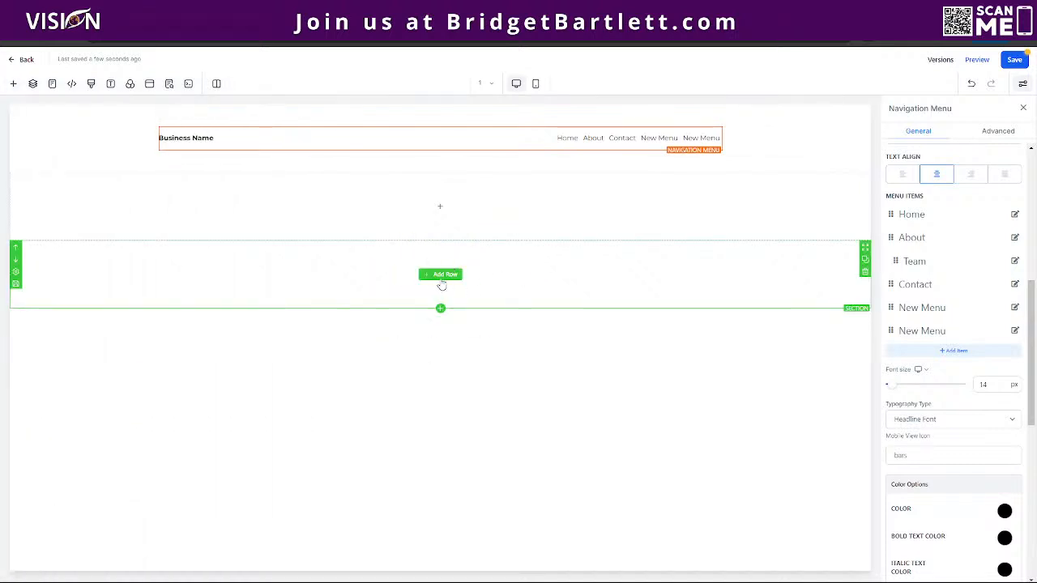
left_click(440, 275)
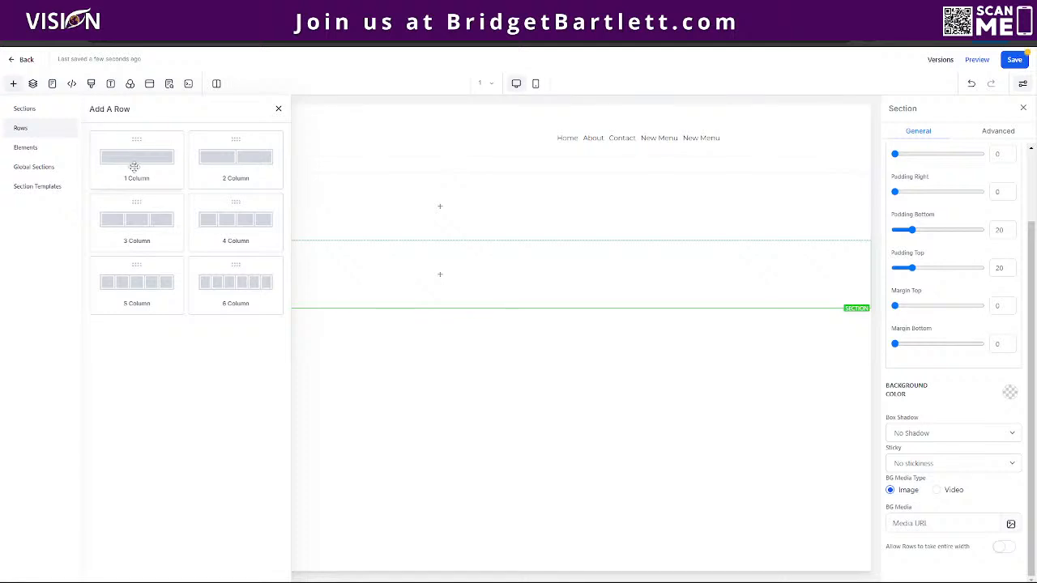
left_click_drag(132, 160, 494, 331)
left_click(430, 288)
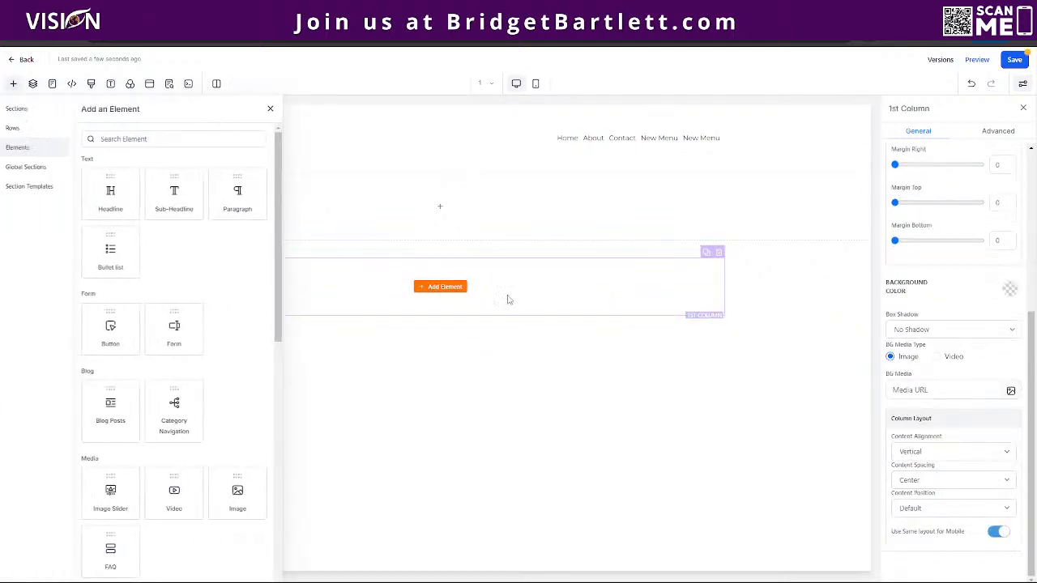
scroll(158, 438, "down", 5)
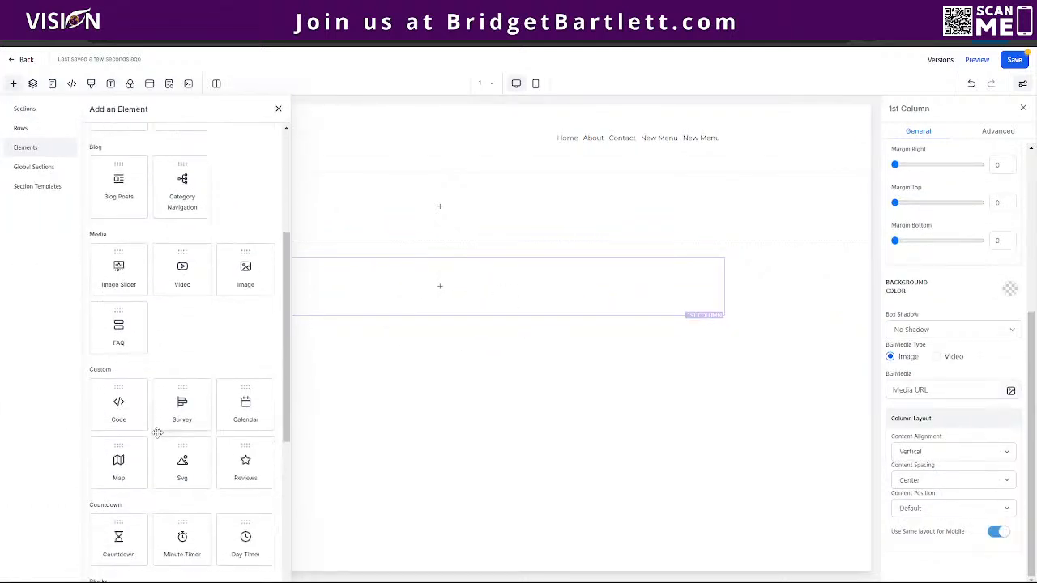
scroll(156, 431, "down", 2)
left_click_drag(116, 456, 429, 330)
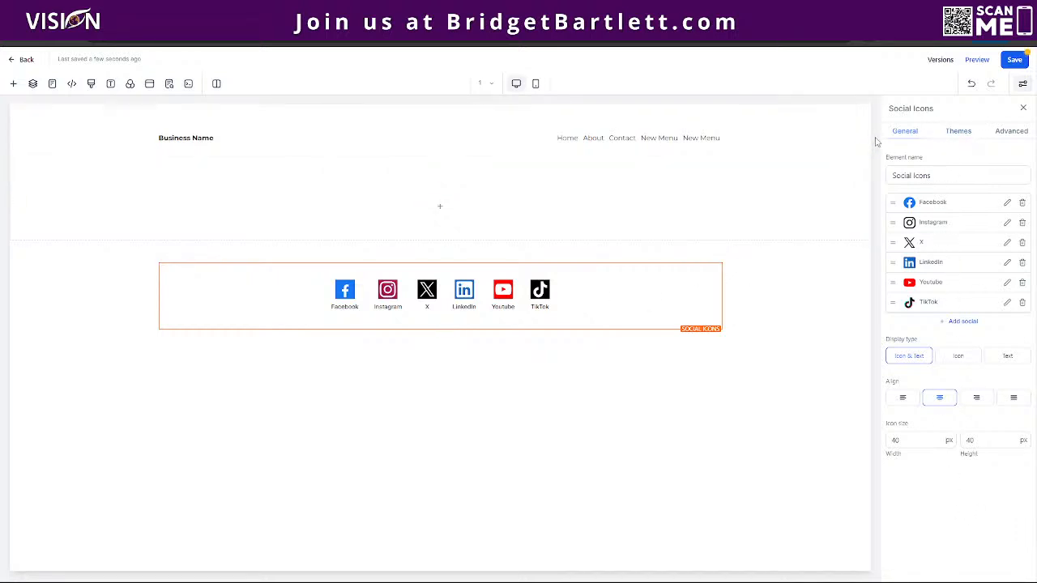
Try several themes on the social icons and apply the plain dark monochrome theme
left_click(960, 131)
left_click(993, 203)
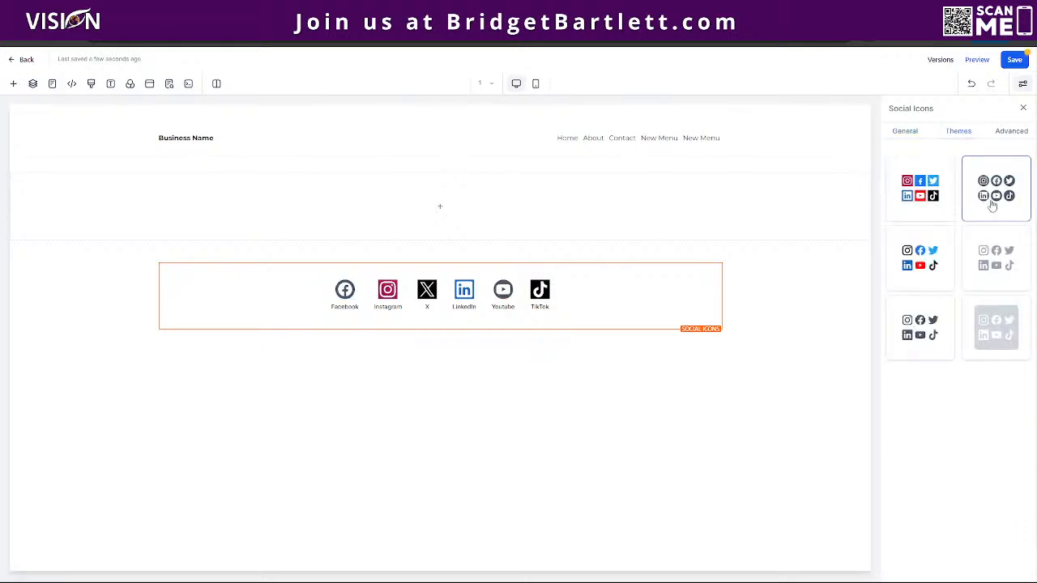
left_click(920, 257)
left_click(996, 257)
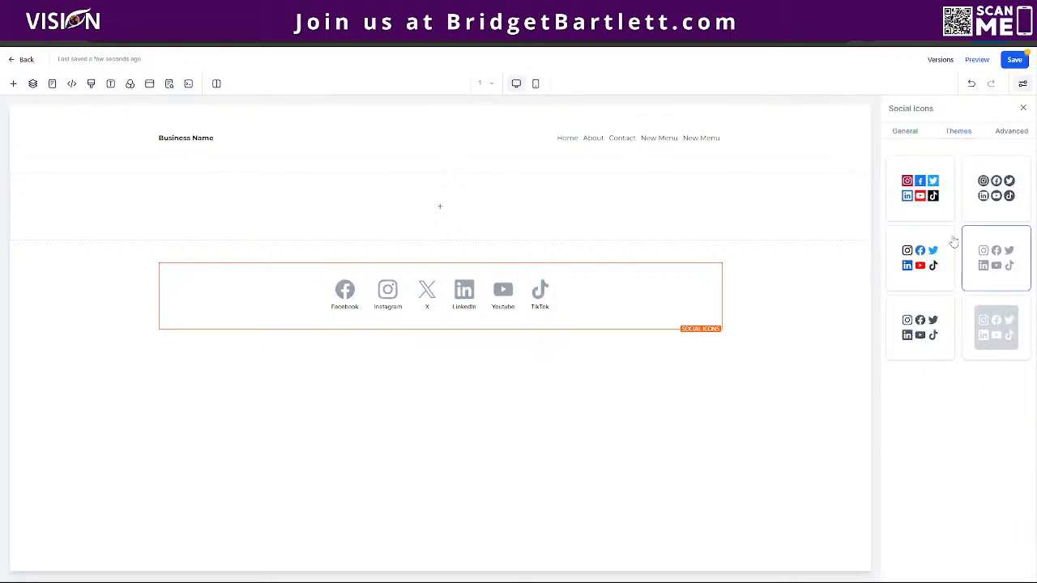
left_click(926, 349)
Review the social icons' advanced settings and check the page in mobile view, returning to desktop view
left_click(1013, 130)
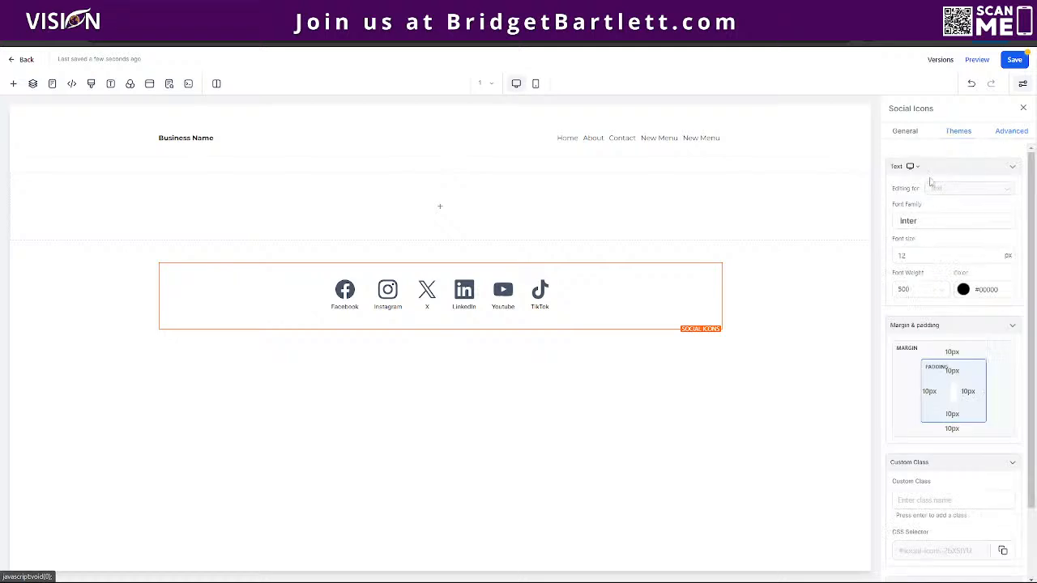
scroll(939, 435, "down", 5)
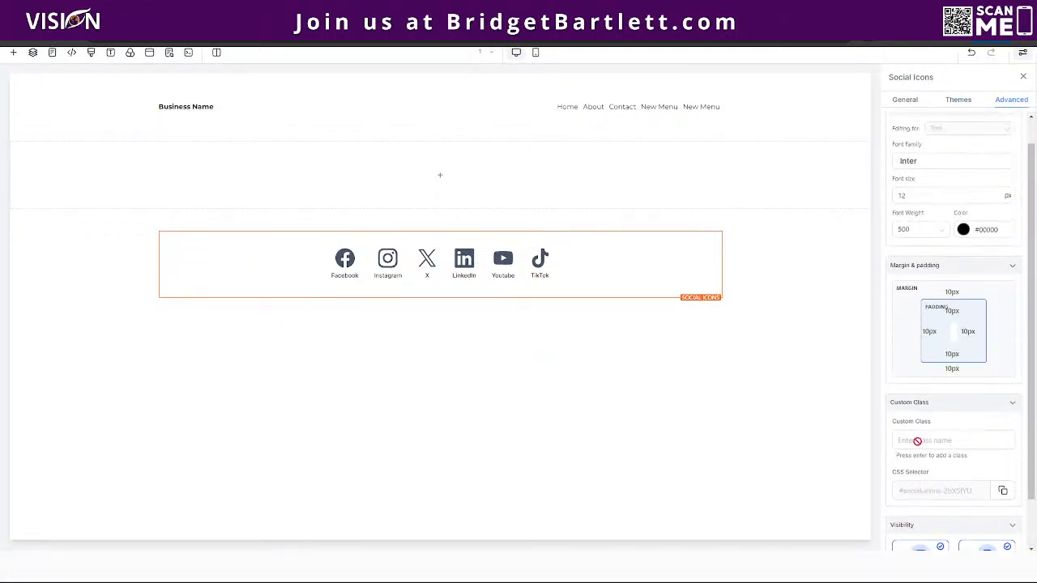
scroll(923, 324, "up", 2)
scroll(551, 105, "up", 2)
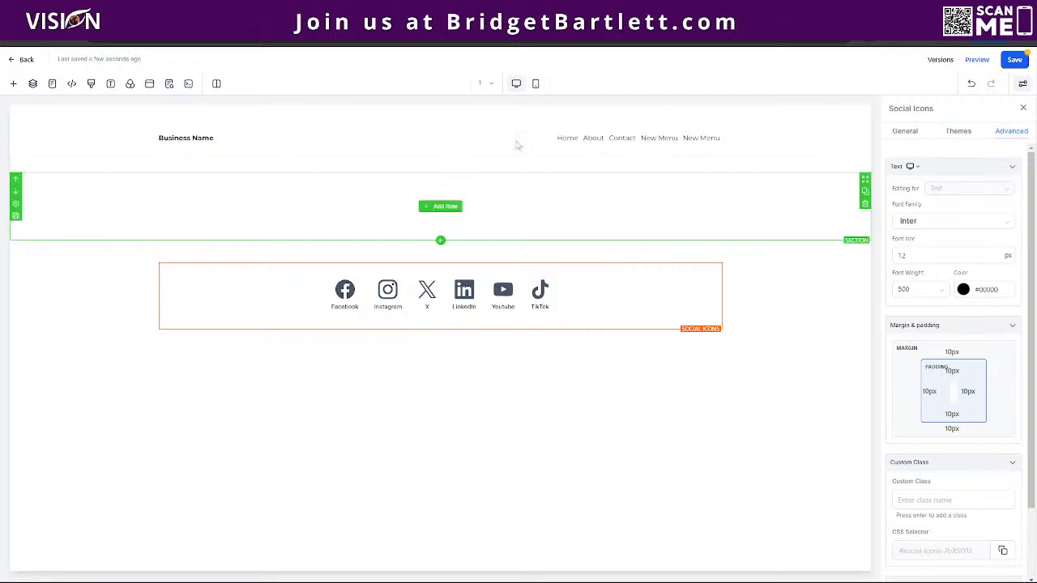
left_click(535, 83)
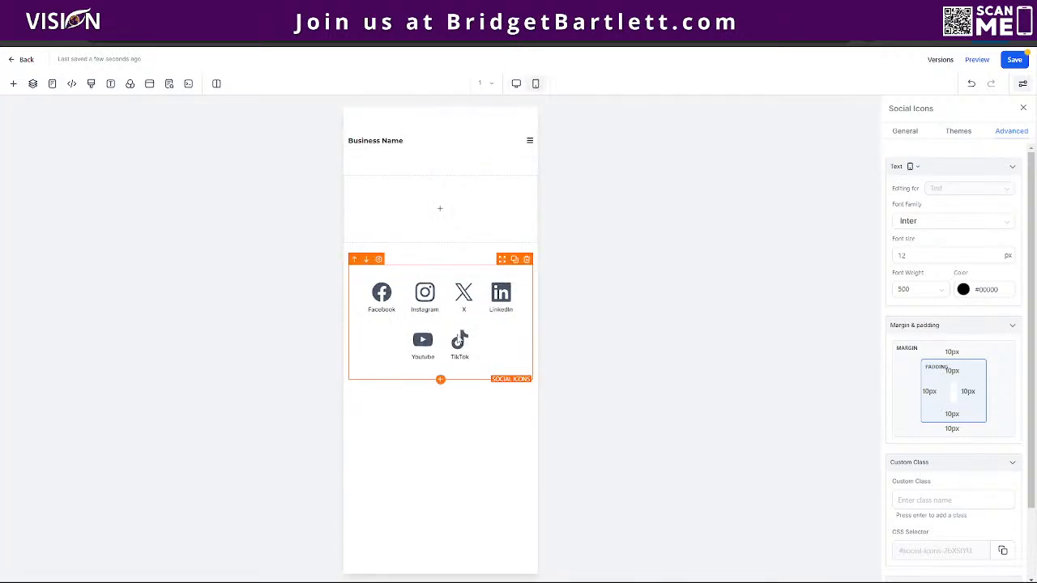
left_click(913, 167)
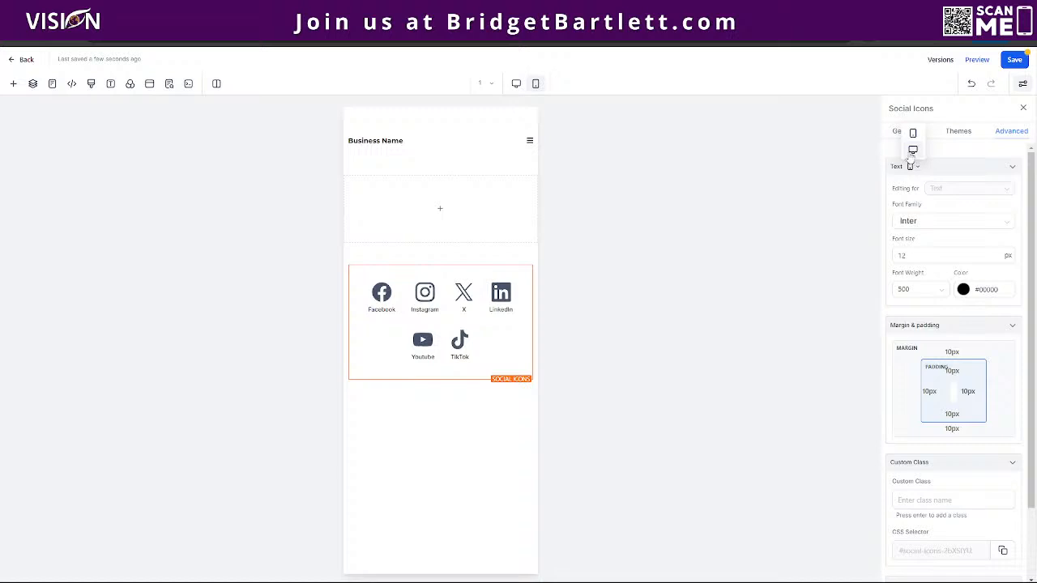
left_click(516, 83)
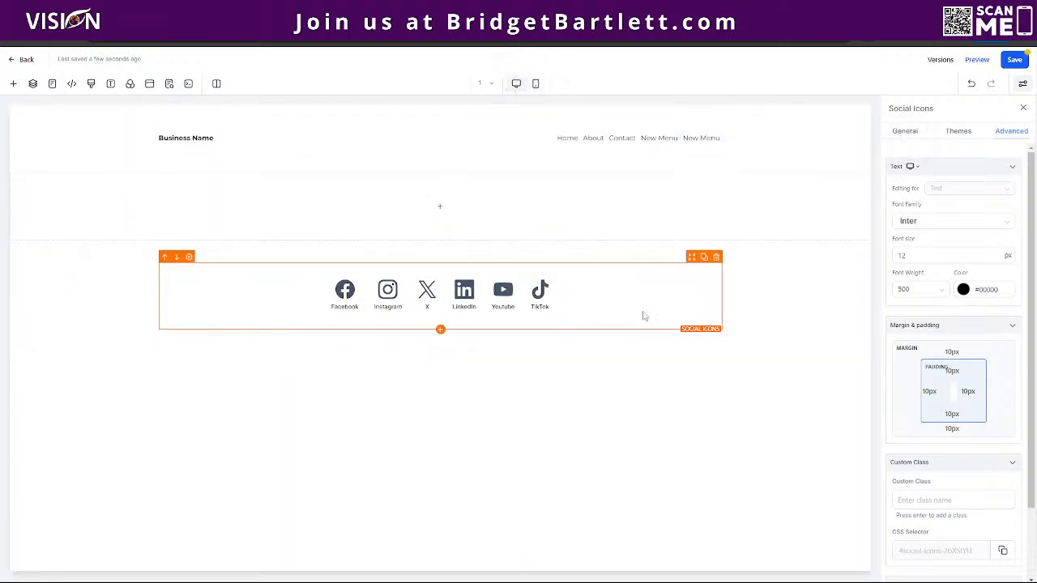
Open the background color choices for the section containing the social icons
left_click(769, 291)
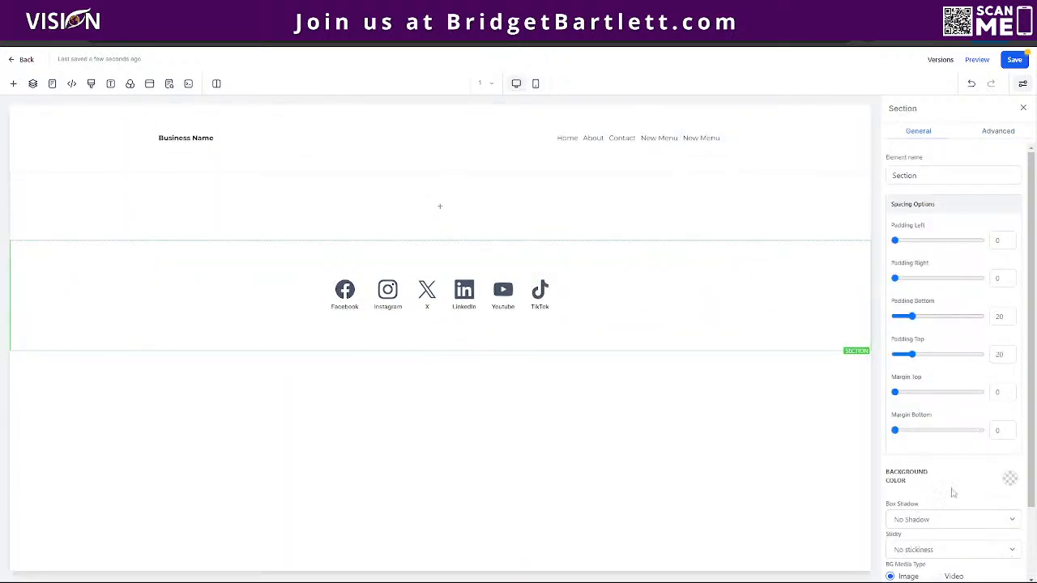
scroll(1011, 483, "down", 2)
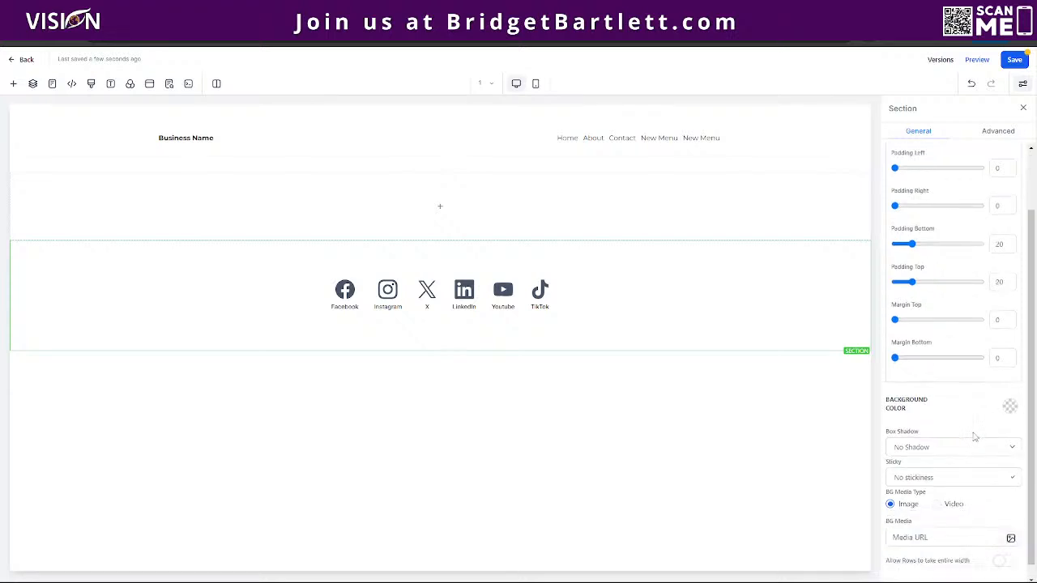
left_click(1010, 394)
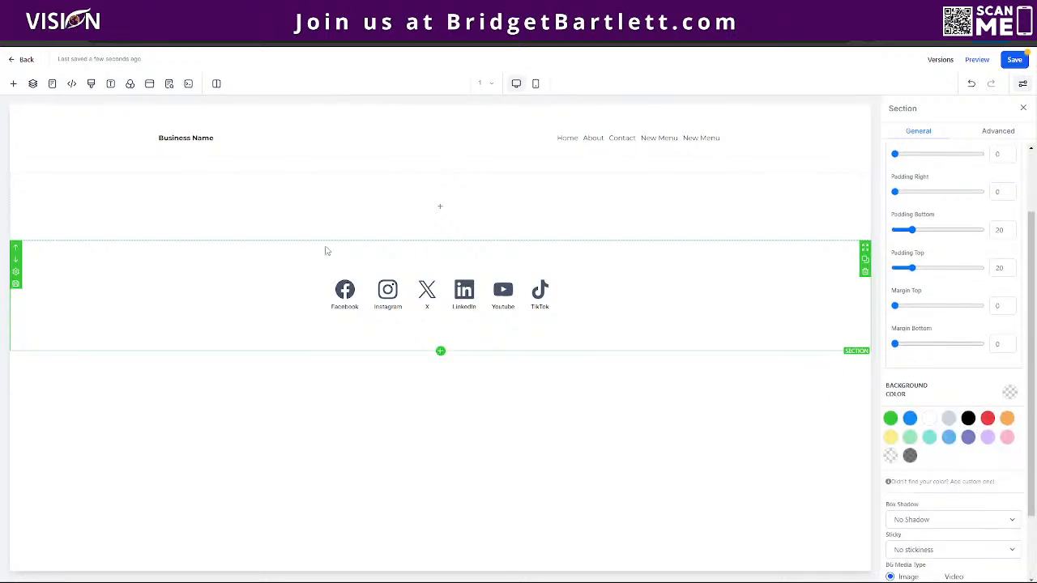
Add two 1 Column rows to the empty section between the navigation menu and the social icons
left_click(13, 85)
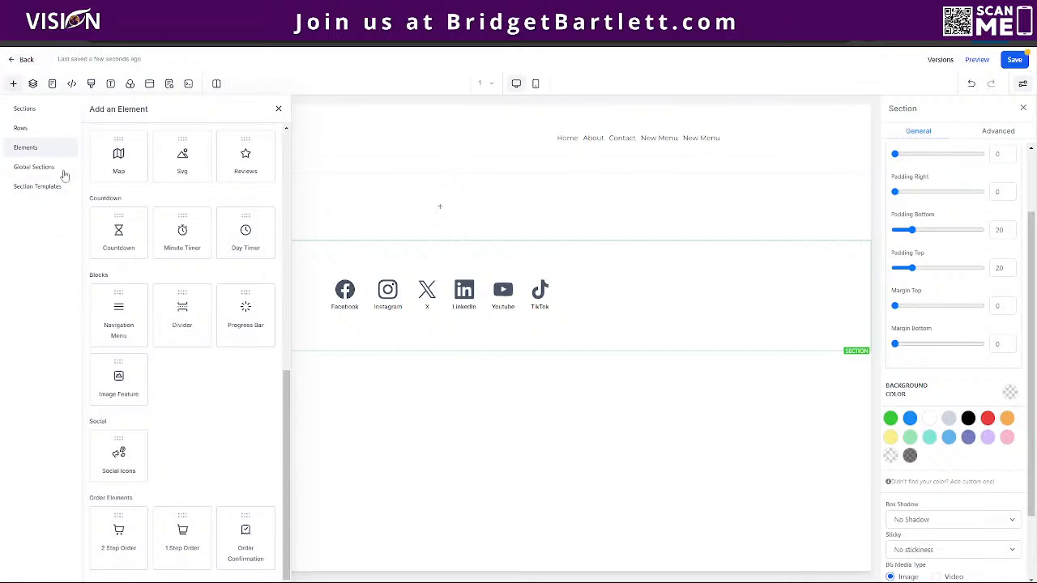
left_click(33, 84)
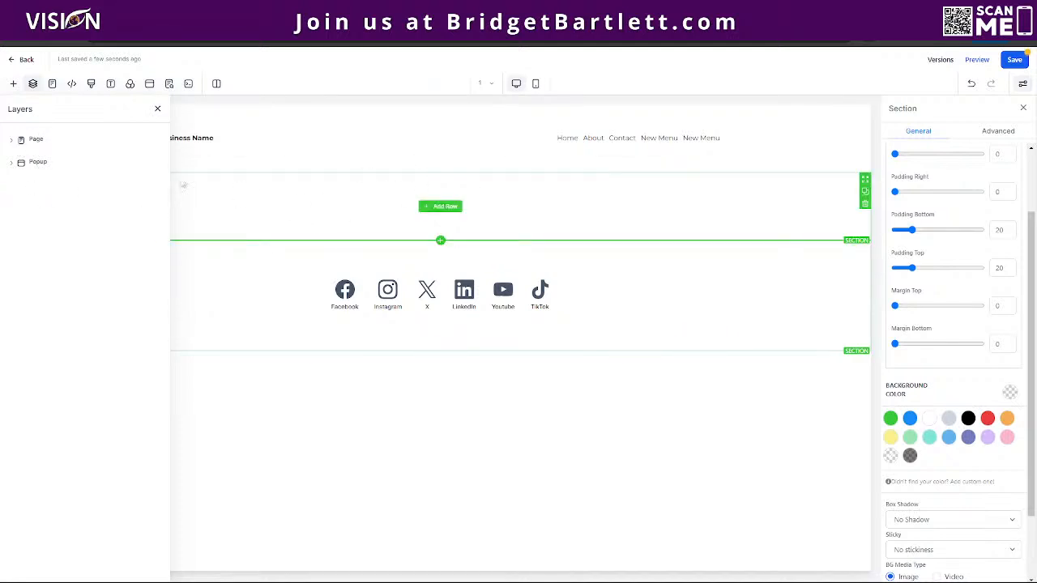
left_click(452, 210)
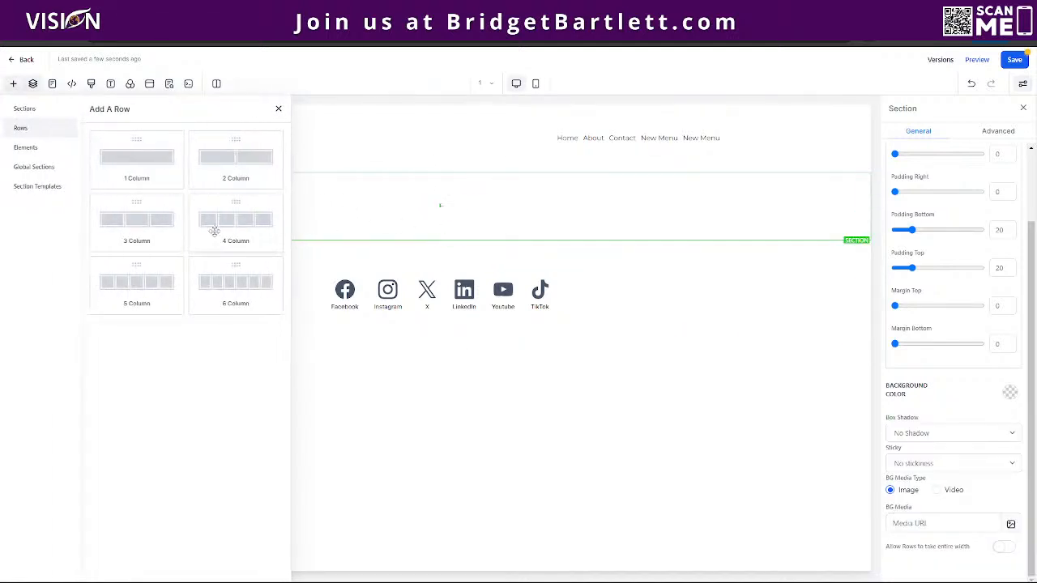
left_click_drag(136, 158, 454, 247)
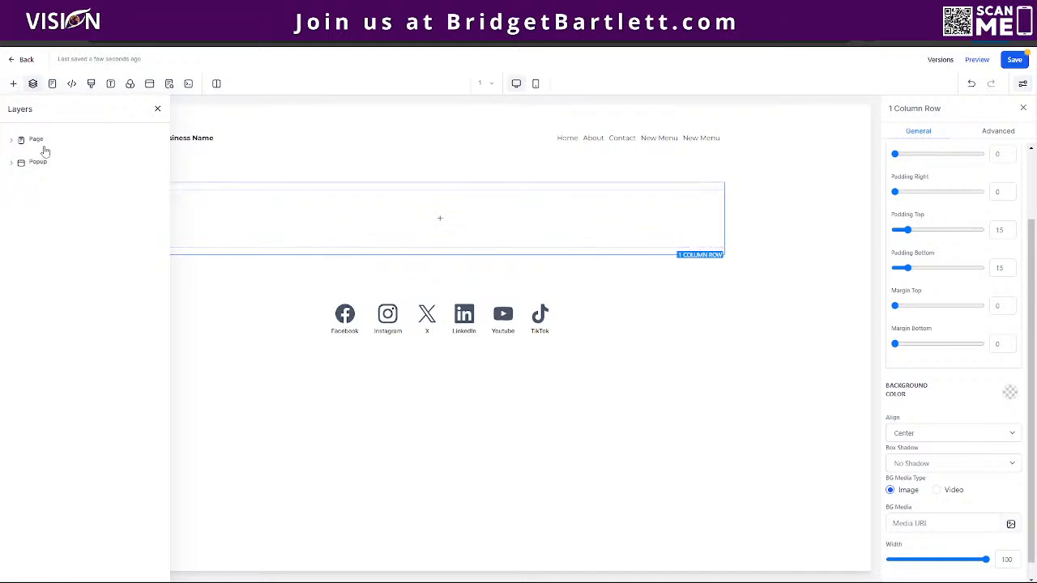
left_click(14, 84)
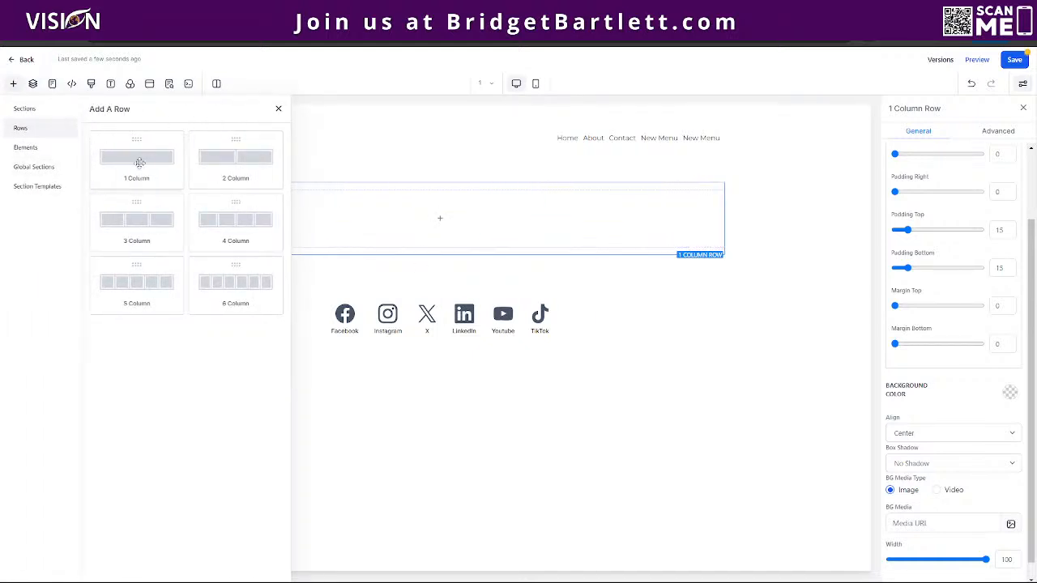
left_click_drag(136, 167, 465, 241)
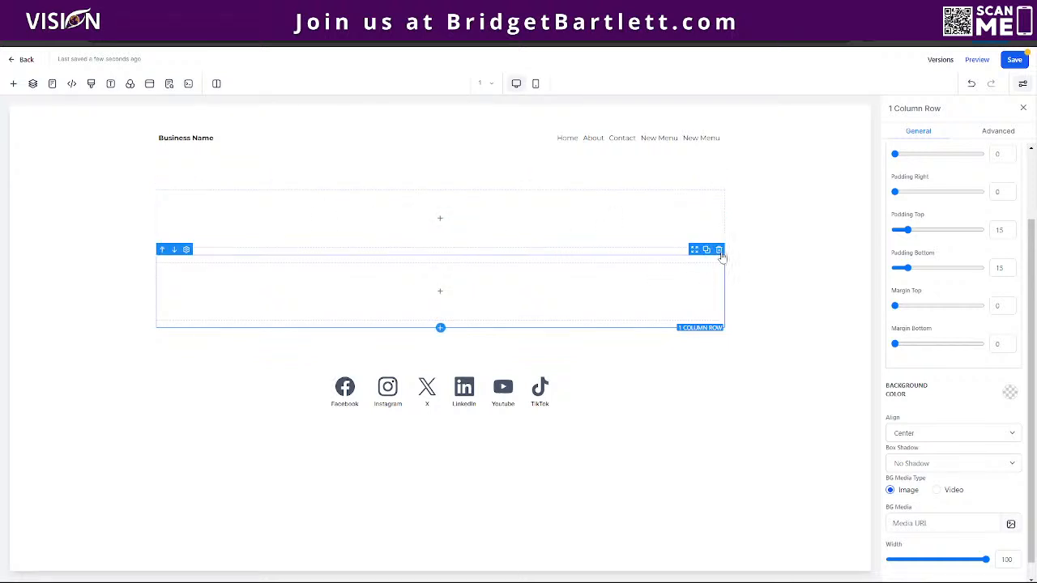
Delete the lower of the two empty rows and add a Headline element to the remaining row
left_click(718, 251)
left_click(440, 218)
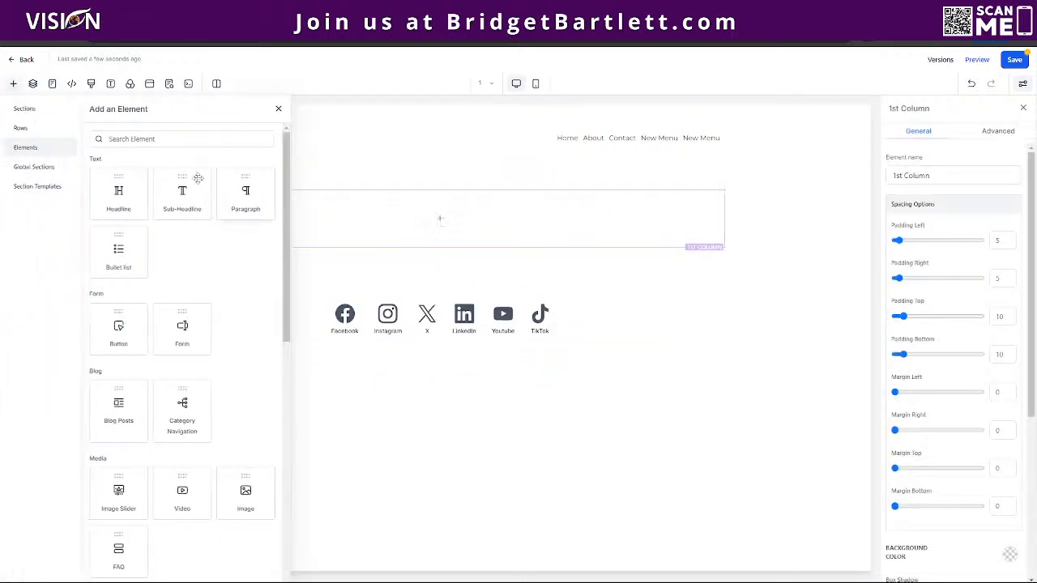
left_click_drag(119, 195, 458, 239)
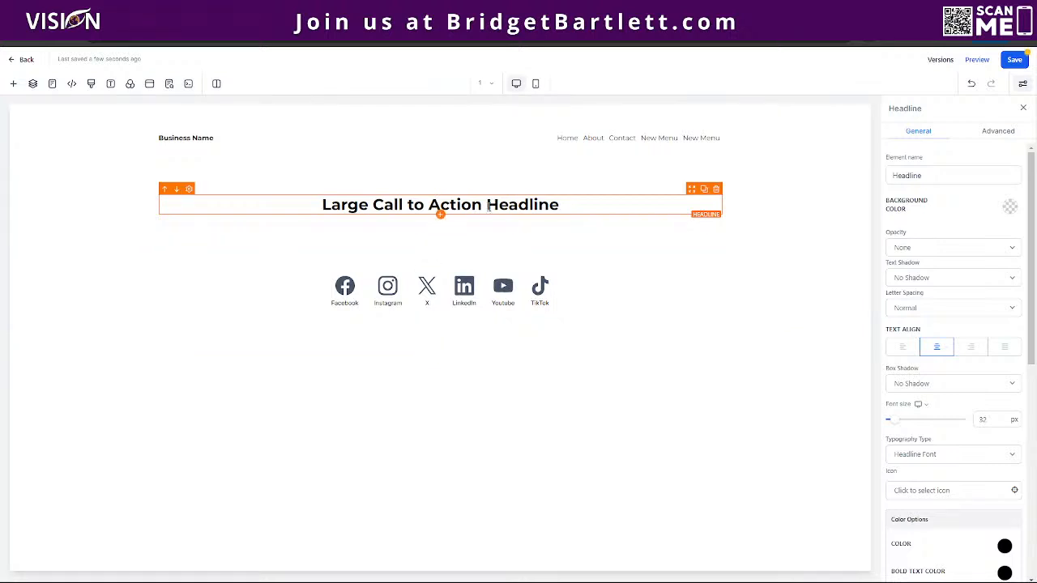
Duplicate the headline into a second column and replace the copy with a Video element found by searching for "video"
left_click(705, 189)
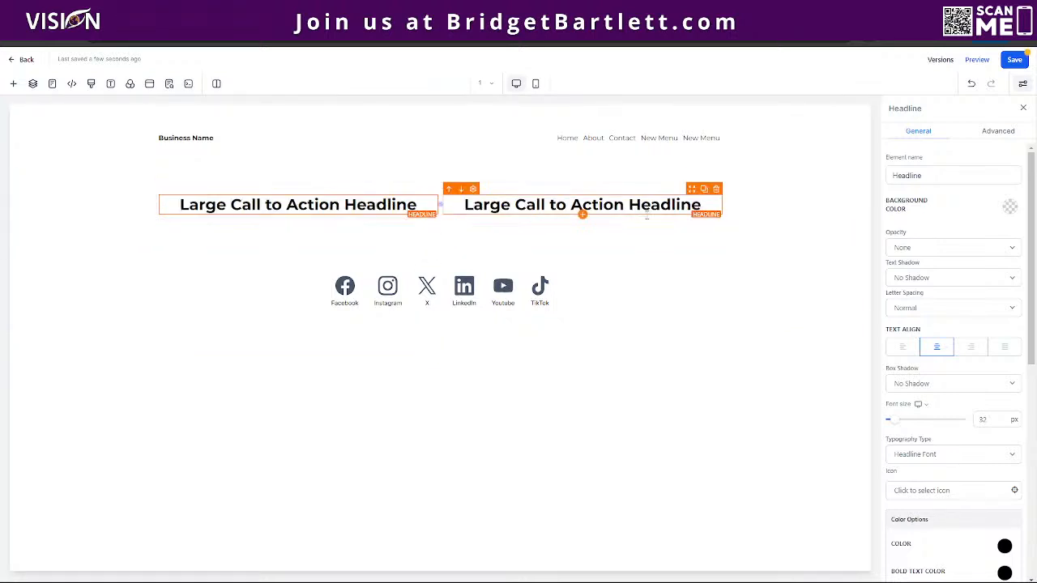
left_click(716, 190)
left_click(579, 219)
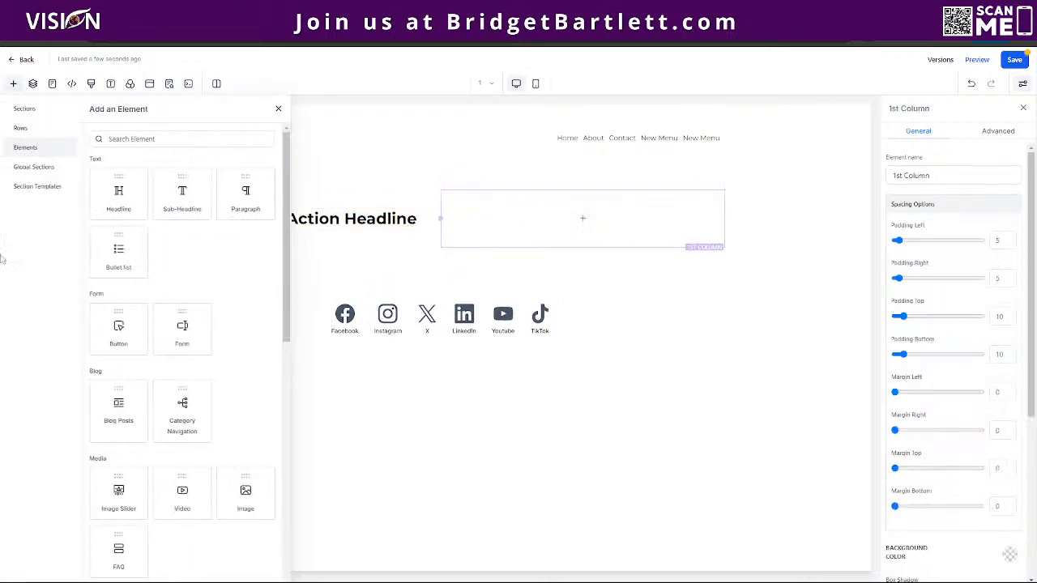
scroll(201, 440, "down", 5)
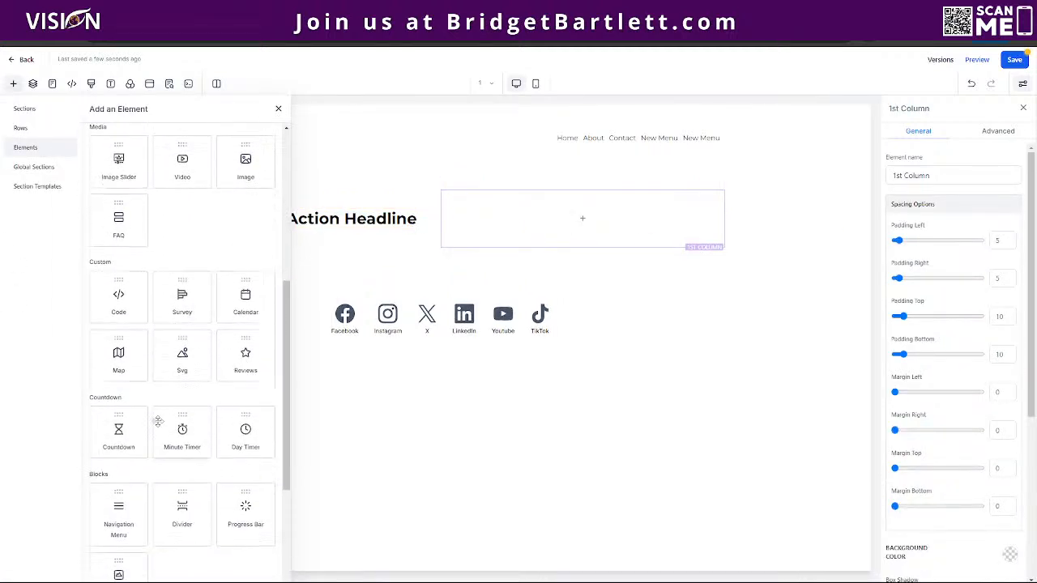
scroll(134, 297, "down", 4)
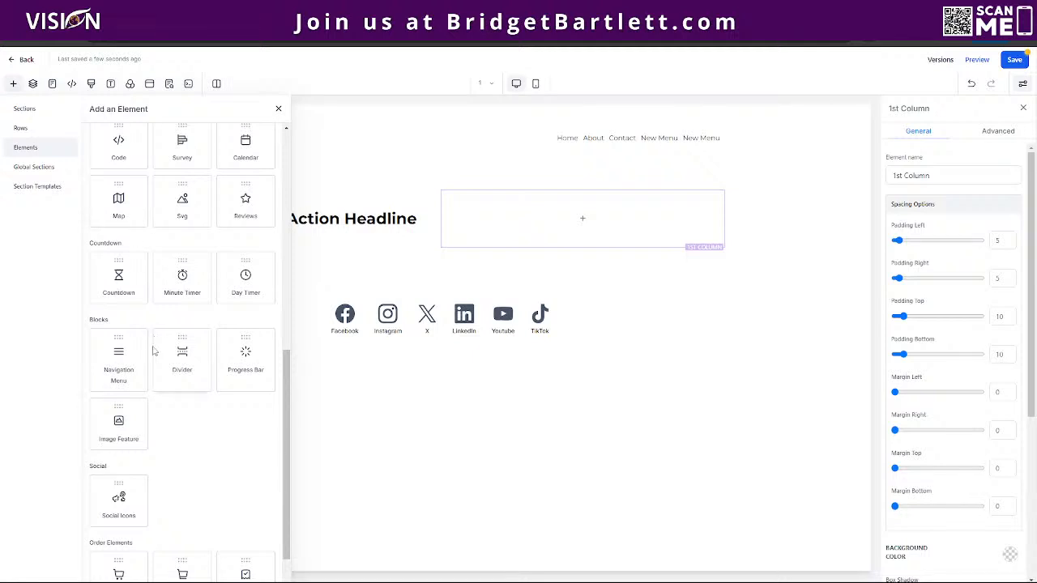
scroll(177, 397, "down", 1)
scroll(197, 387, "up", 4)
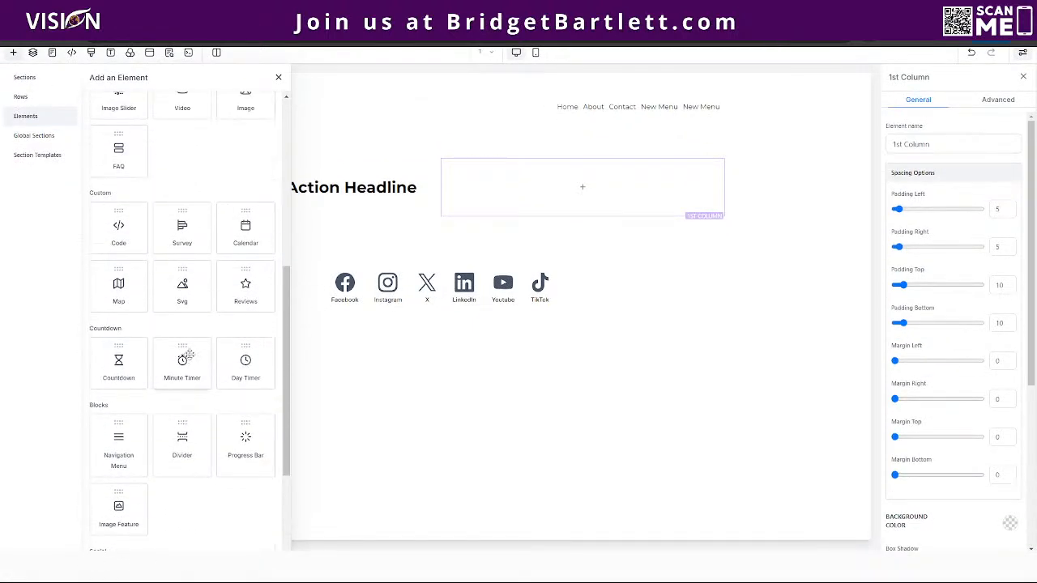
scroll(174, 276, "up", 3)
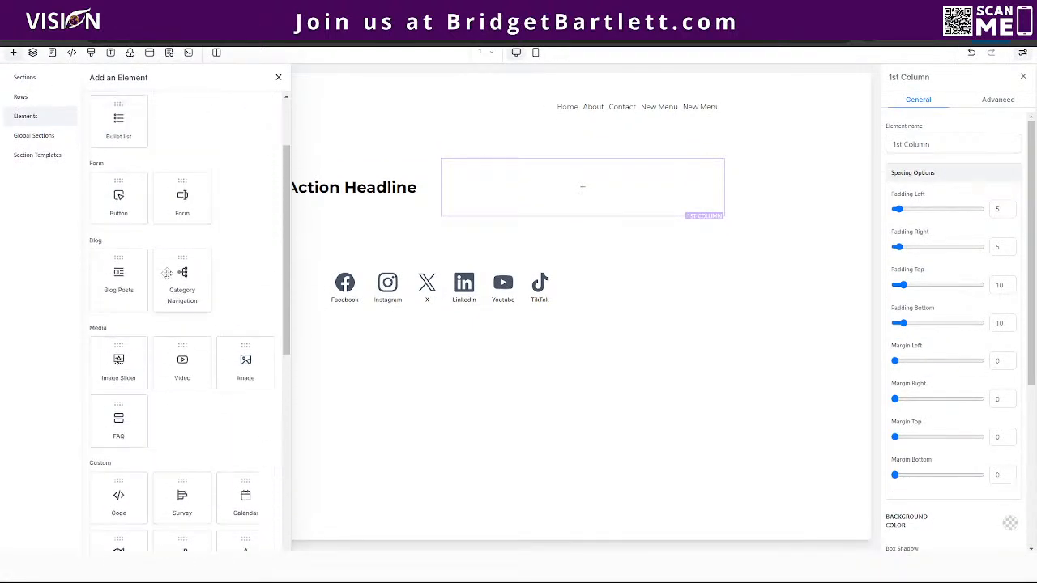
scroll(164, 267, "up", 2)
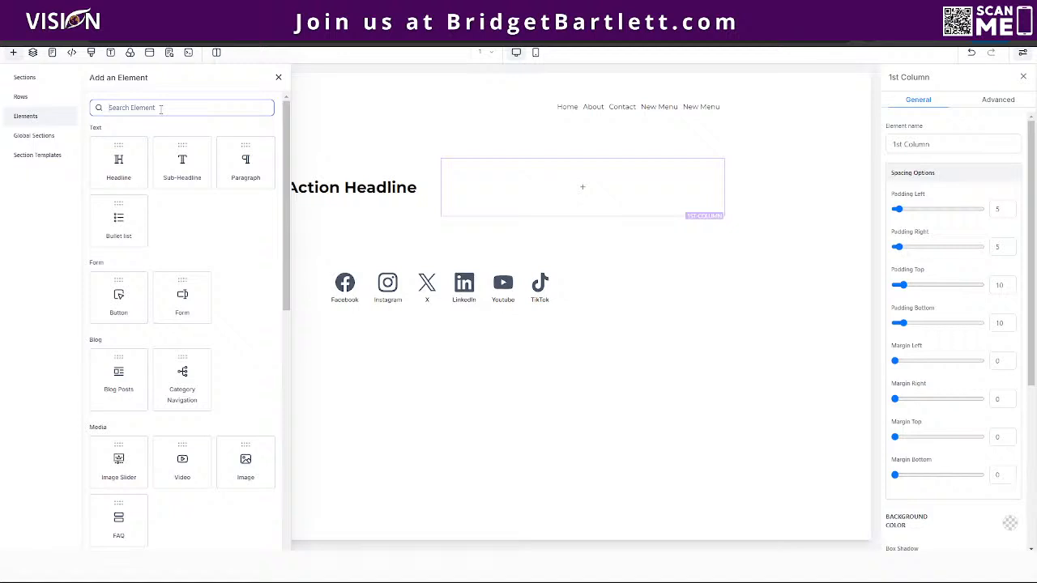
left_click(161, 108)
type("video")
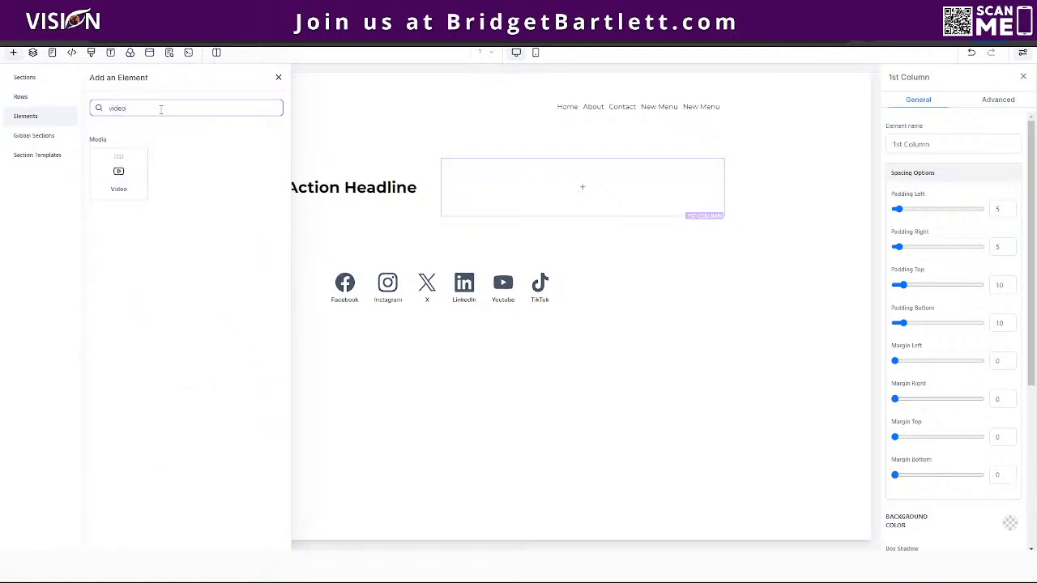
left_click_drag(119, 180, 664, 182)
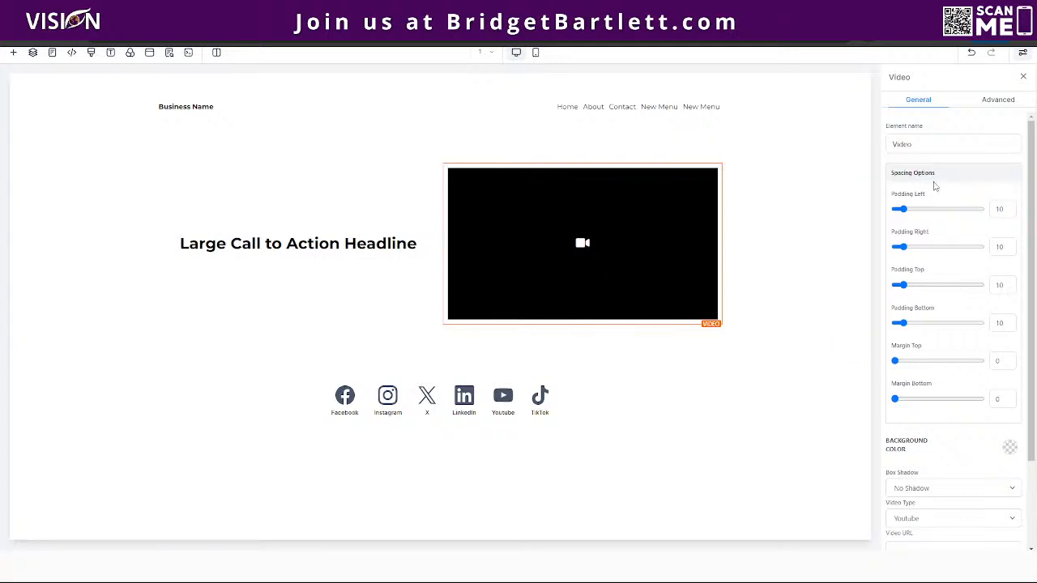
Set the video's type to Hosted Video and review its file, thumbnail and playback control options
scroll(940, 243, "down", 3)
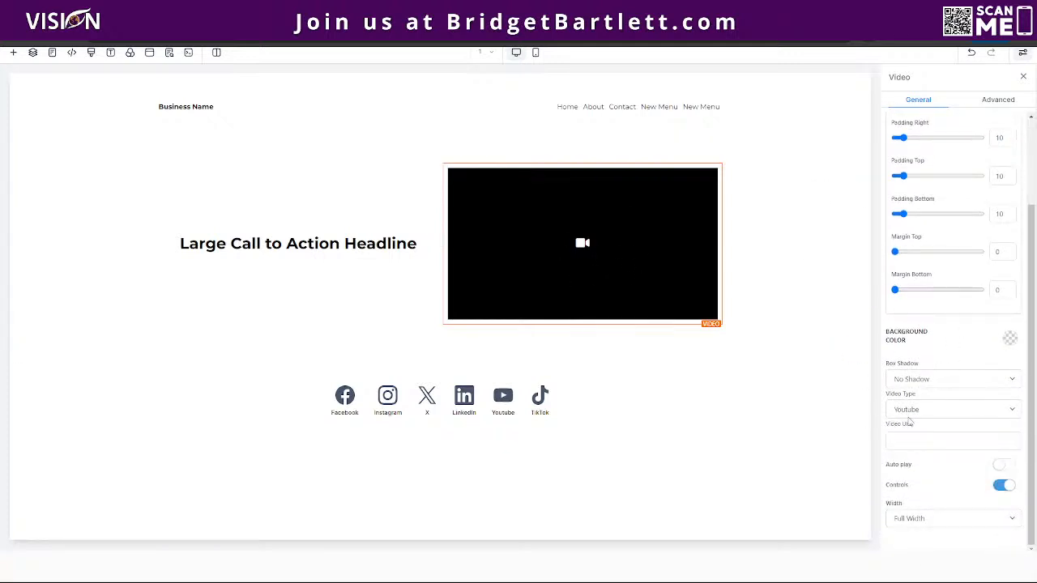
left_click(933, 411)
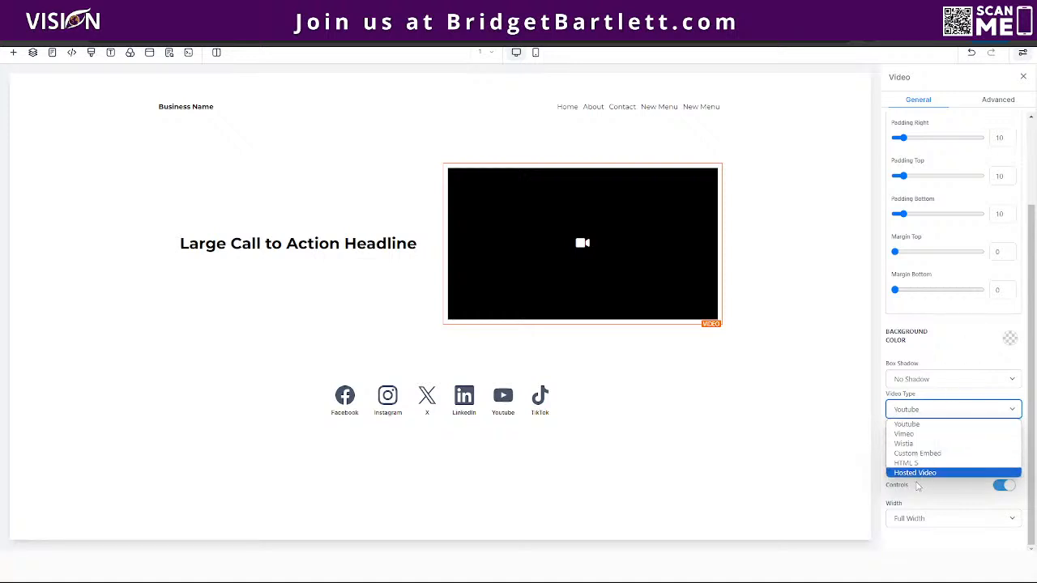
left_click(918, 478)
scroll(909, 231, "down", 3)
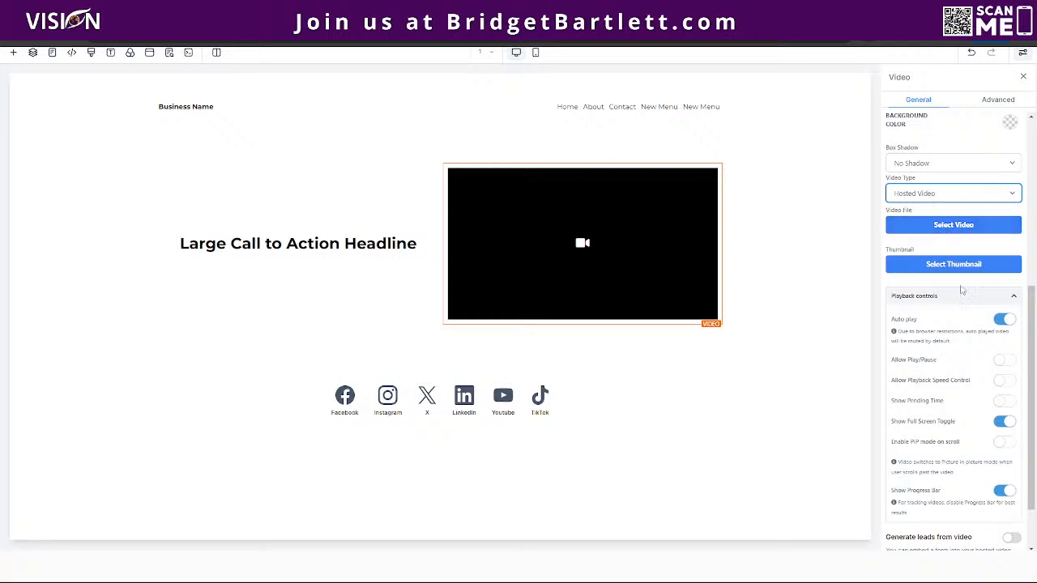
scroll(956, 308, "down", 1)
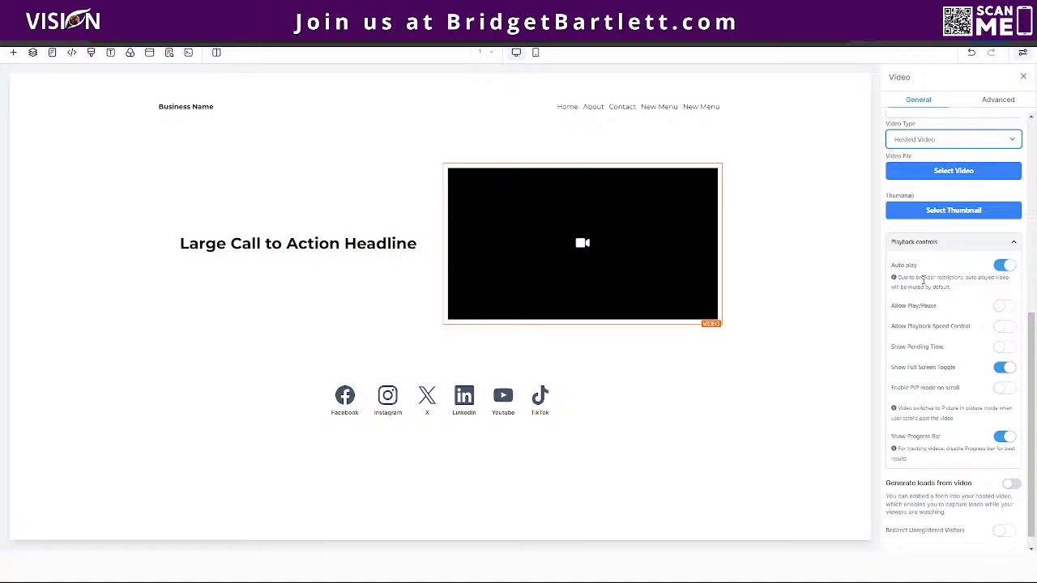
scroll(948, 414, "down", 1)
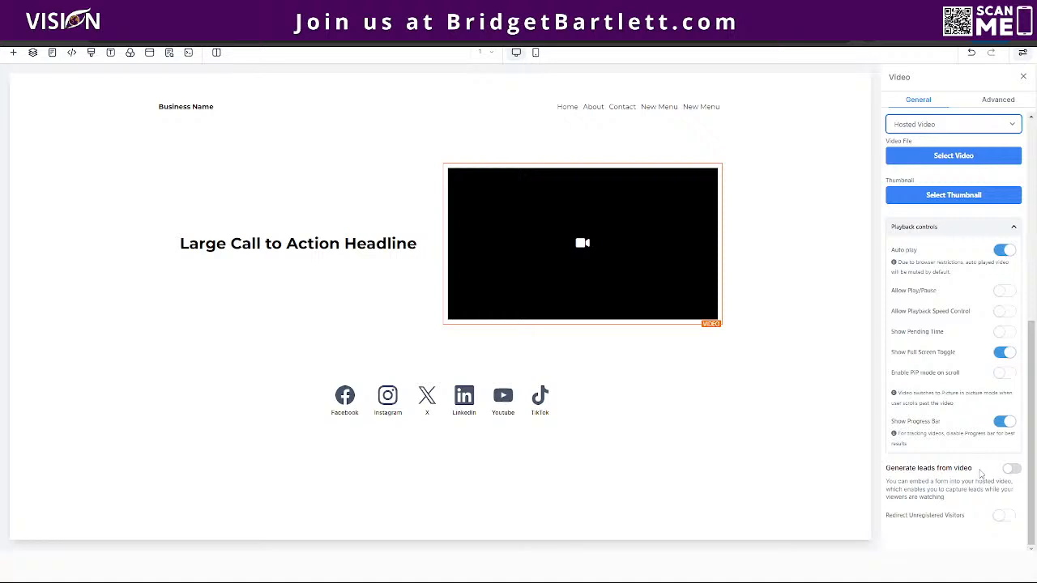
Enable Generate leads from video, view the available forms without choosing one, and disable the option again
left_click(1013, 469)
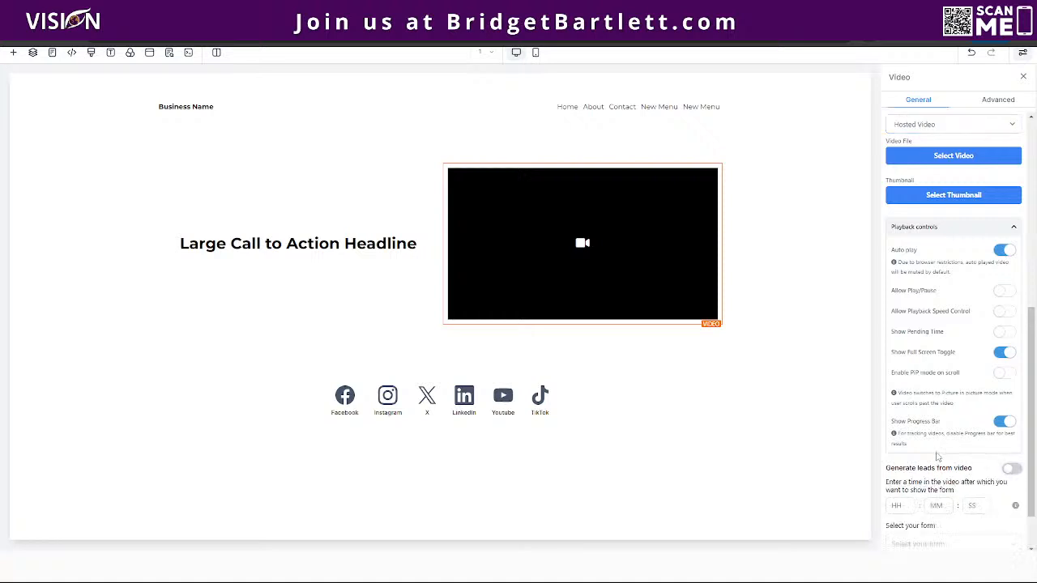
scroll(932, 453, "down", 1)
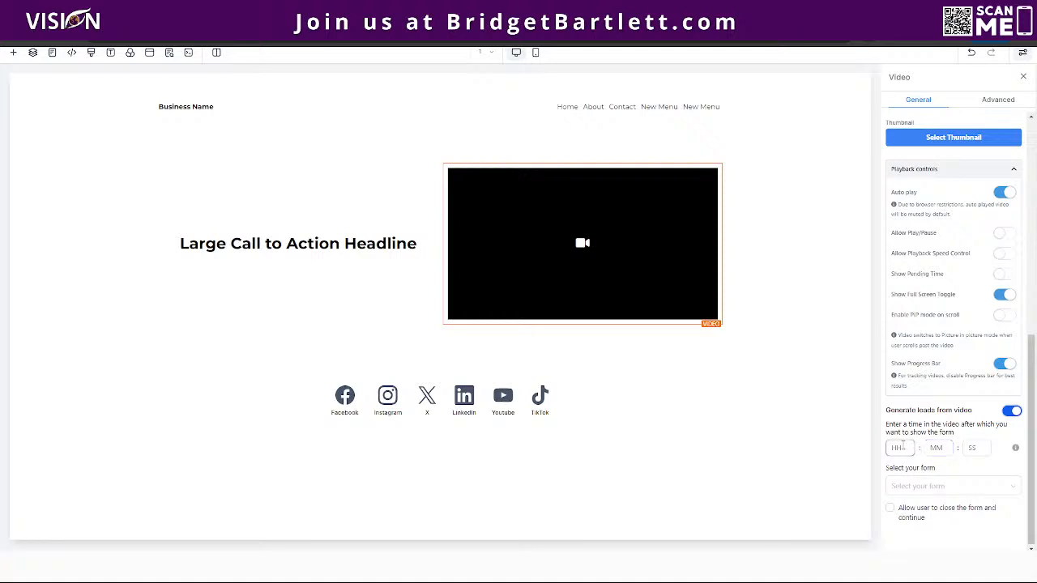
left_click(928, 486)
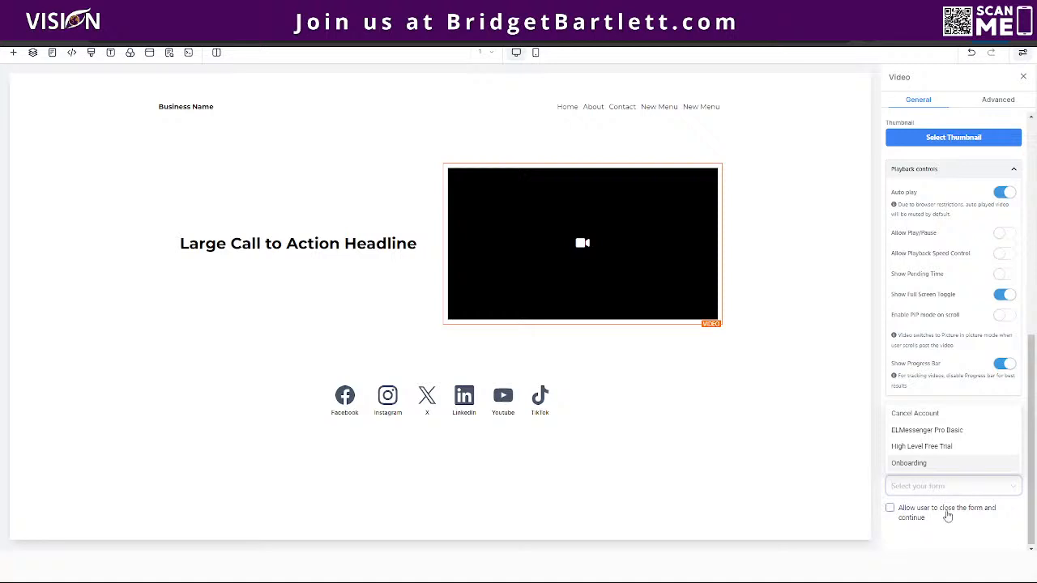
left_click(947, 403)
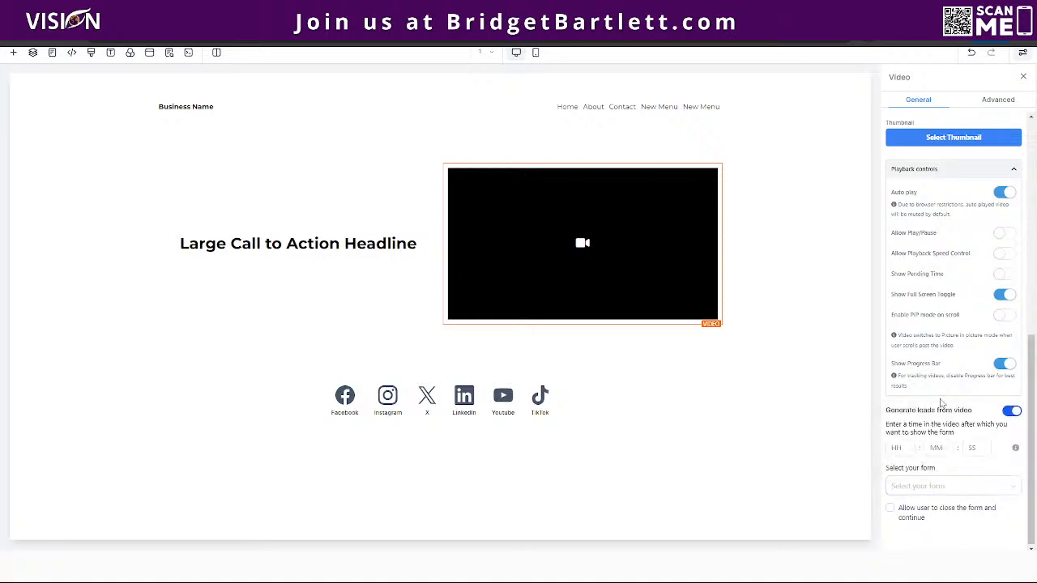
left_click(1012, 411)
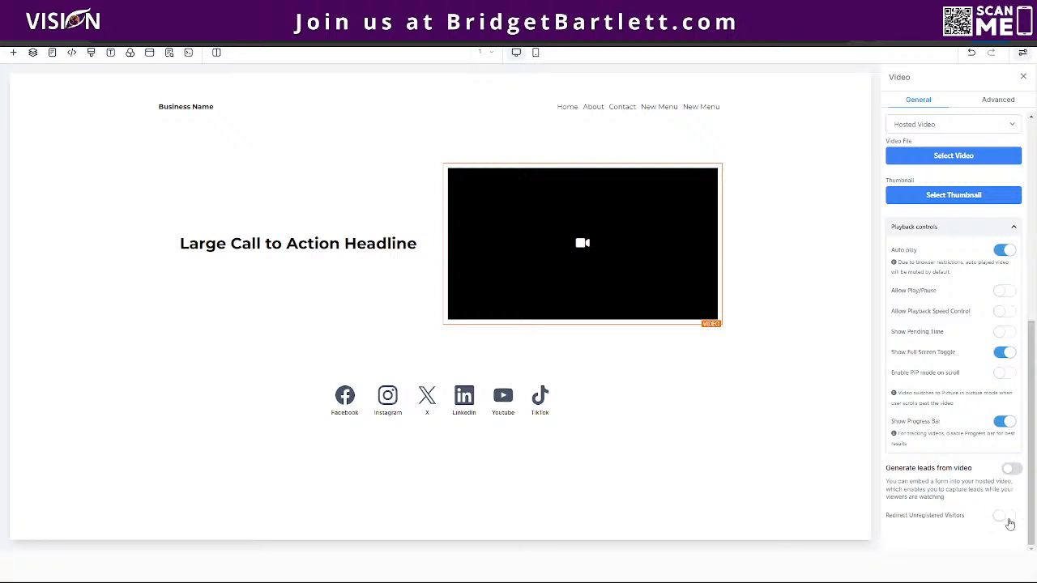
Enable Redirect Unregistered Visitors for the video and check the step/page choices for the redirect
left_click(1002, 515)
scroll(918, 504, "down", 1)
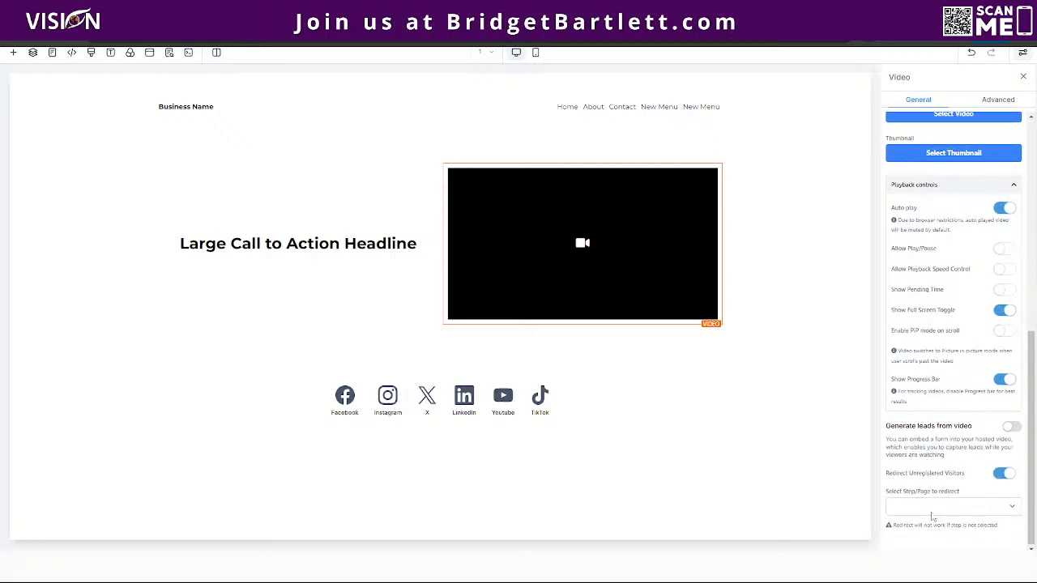
left_click(931, 509)
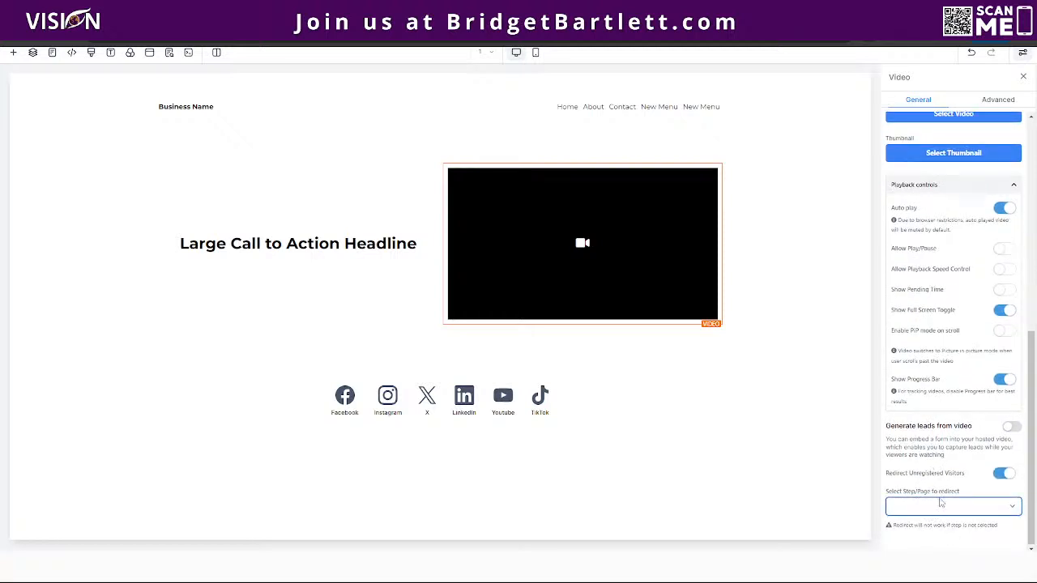
left_click(941, 505)
left_click(943, 464)
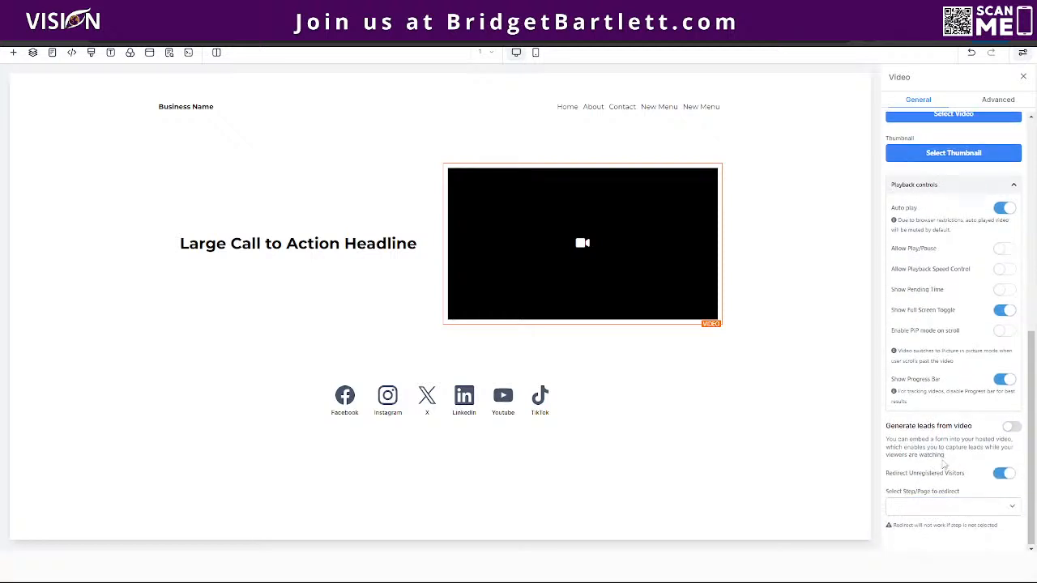
left_click(929, 509)
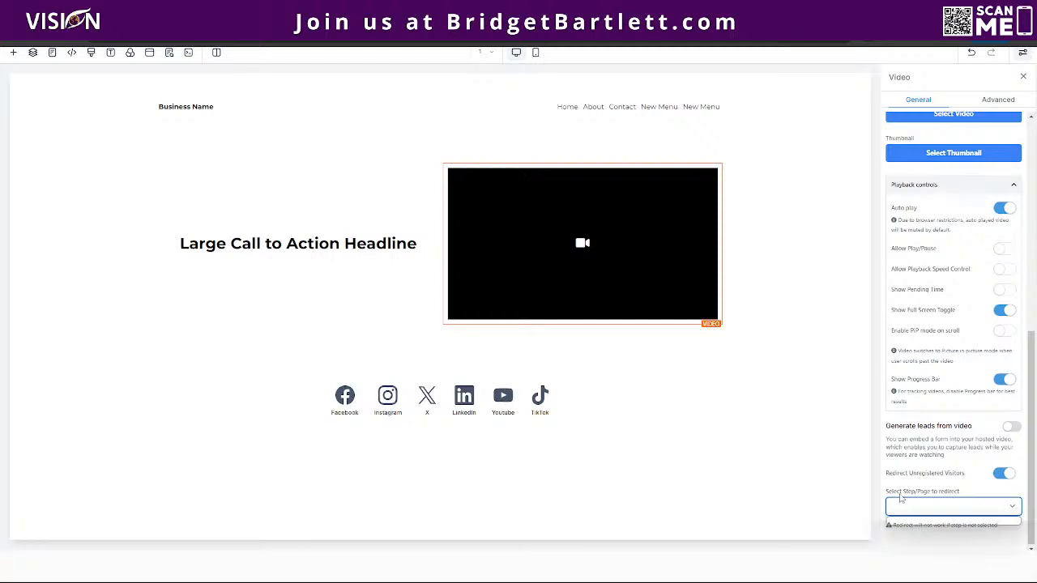
scroll(926, 509, "up", 2)
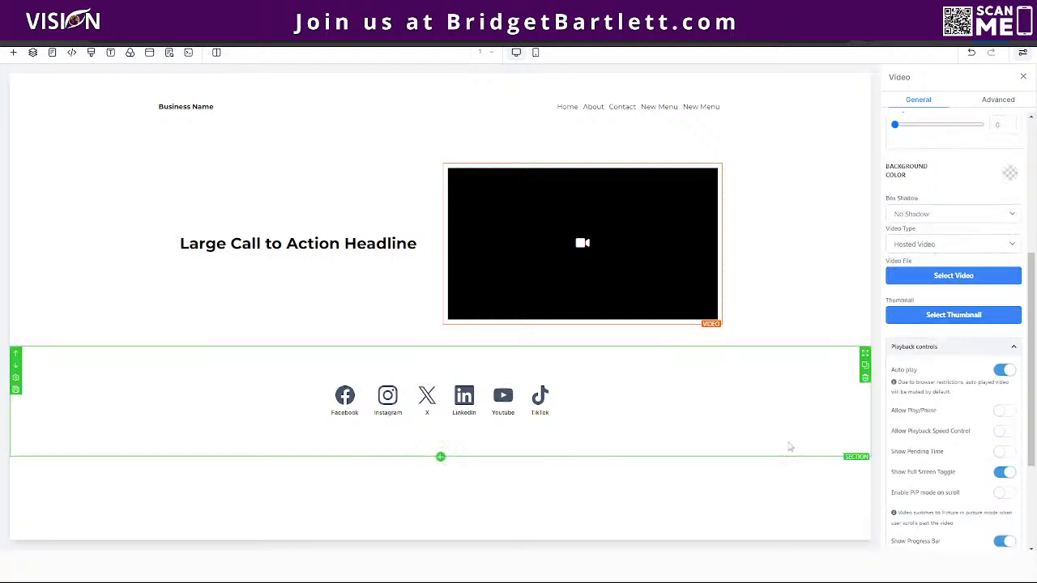
Set the background color of the section containing the social icons to the medium purple-blue swatch
left_click(720, 418)
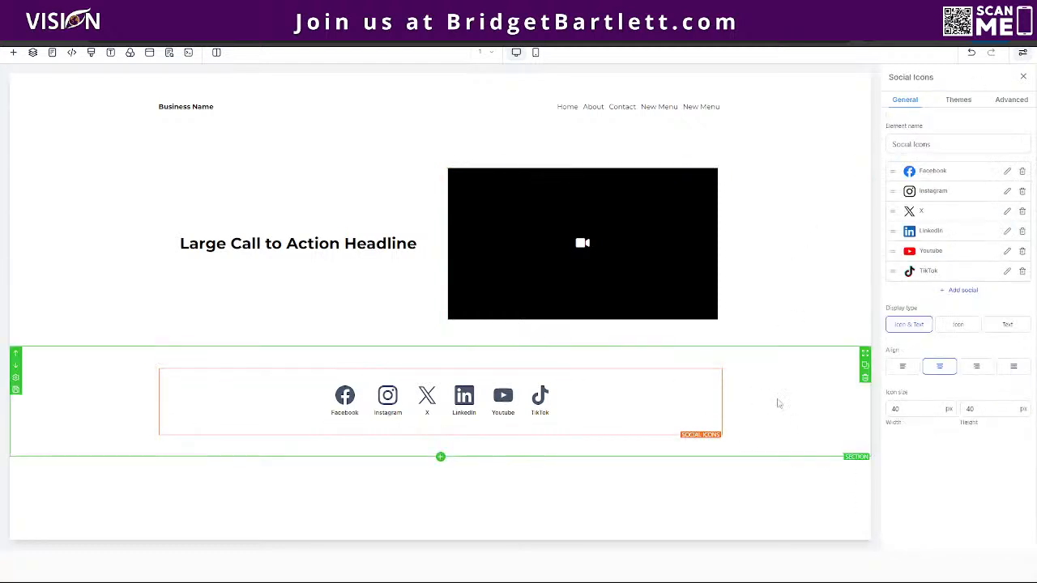
left_click(781, 401)
left_click(1012, 447)
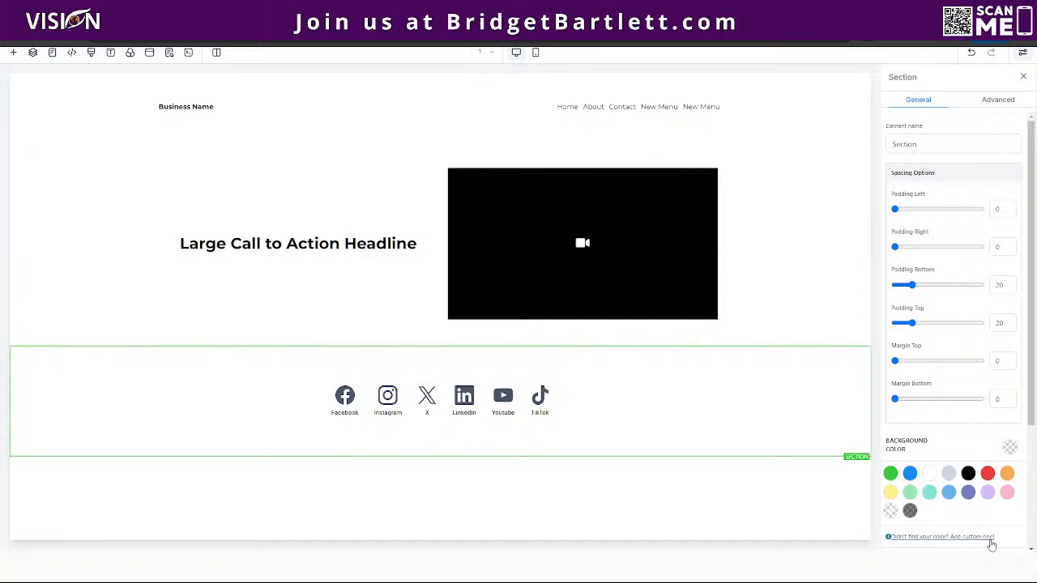
left_click(969, 493)
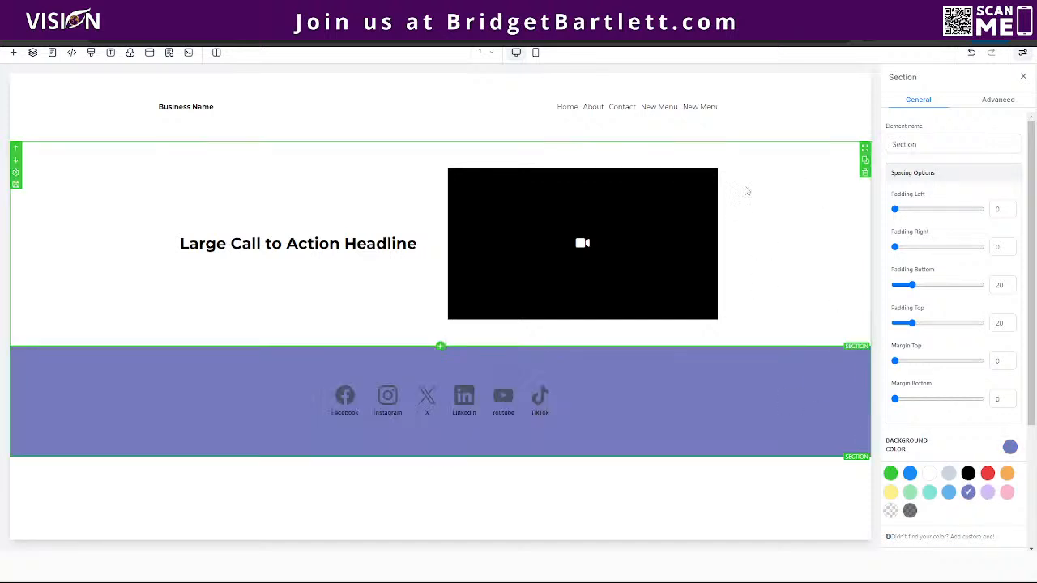
Try black as the background of the section containing the navigation menu, and apply light yellow instead
left_click(782, 120)
left_click(1011, 452)
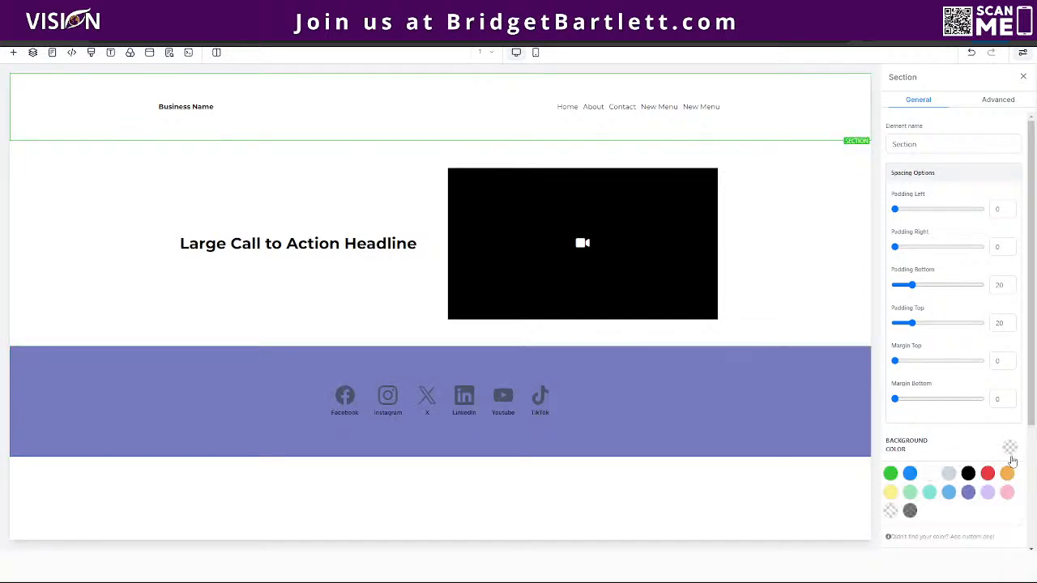
left_click(968, 473)
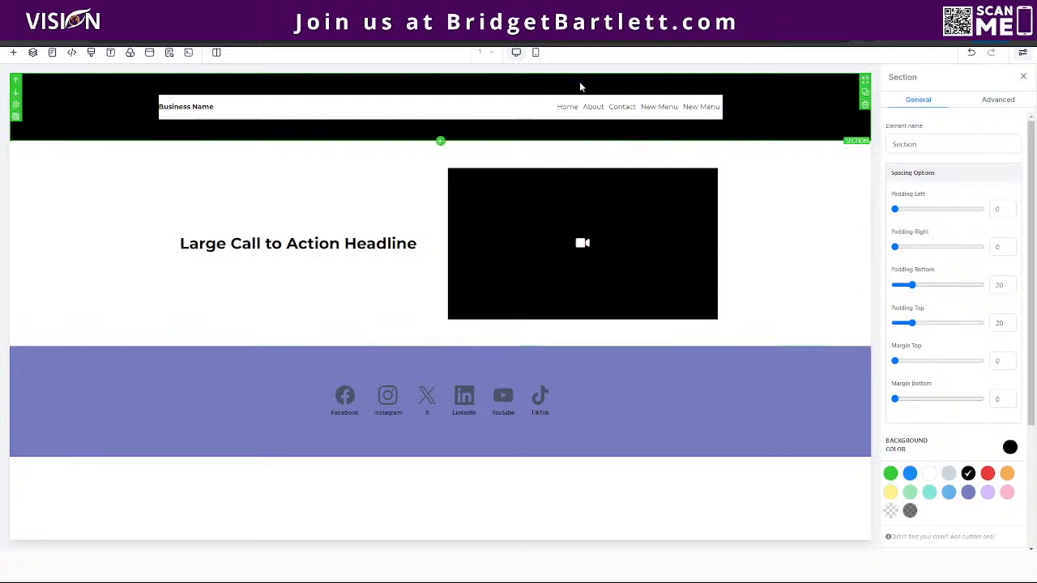
left_click(890, 492)
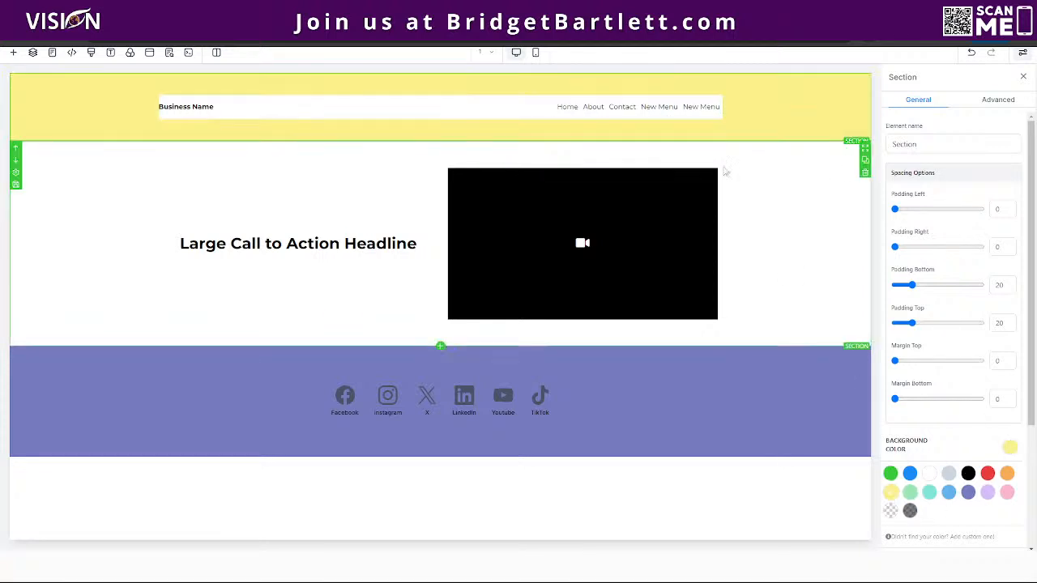
Make the navigation menu's background color transparent and select the section around it
left_click(477, 108)
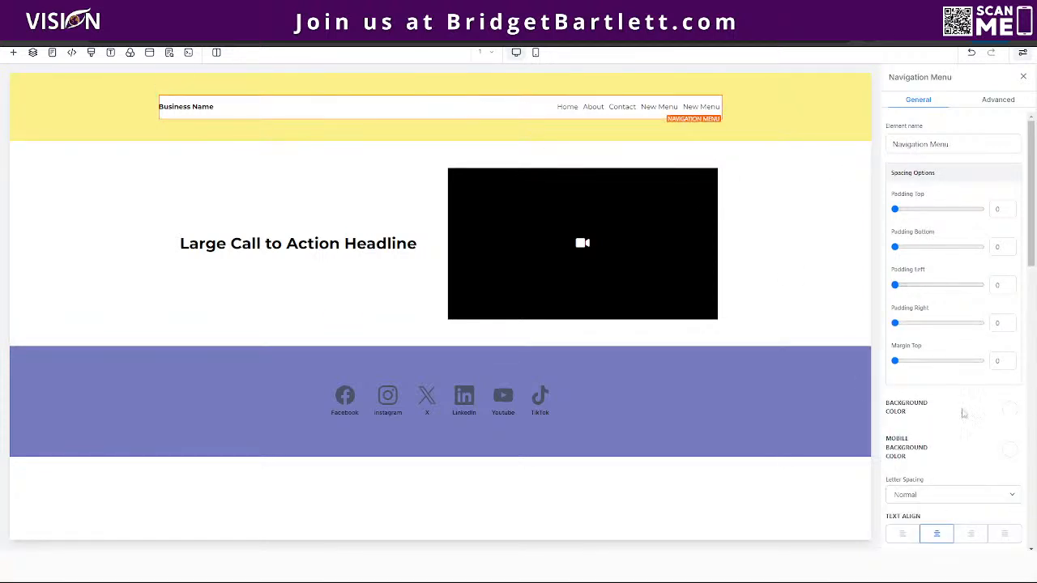
left_click(1008, 411)
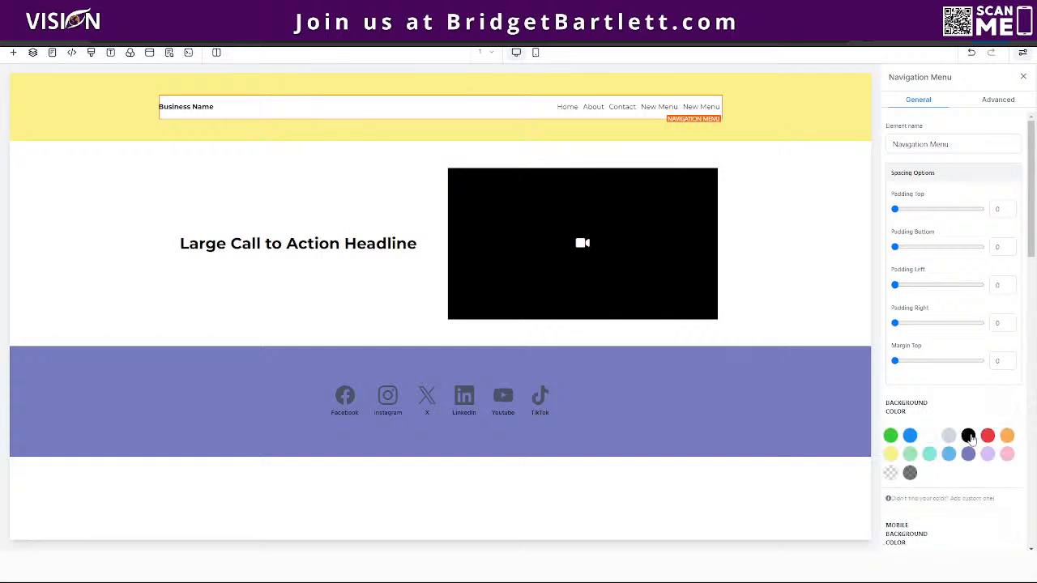
left_click(890, 474)
left_click(742, 74)
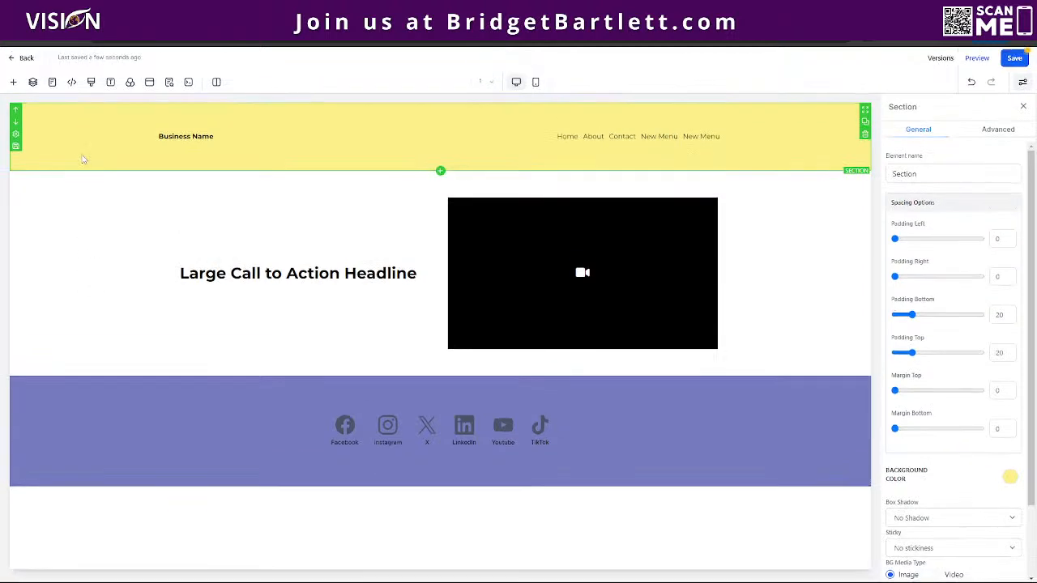
Review the page's layers, the funnel's page list, and the tracking code and custom CSS editors
left_click(32, 84)
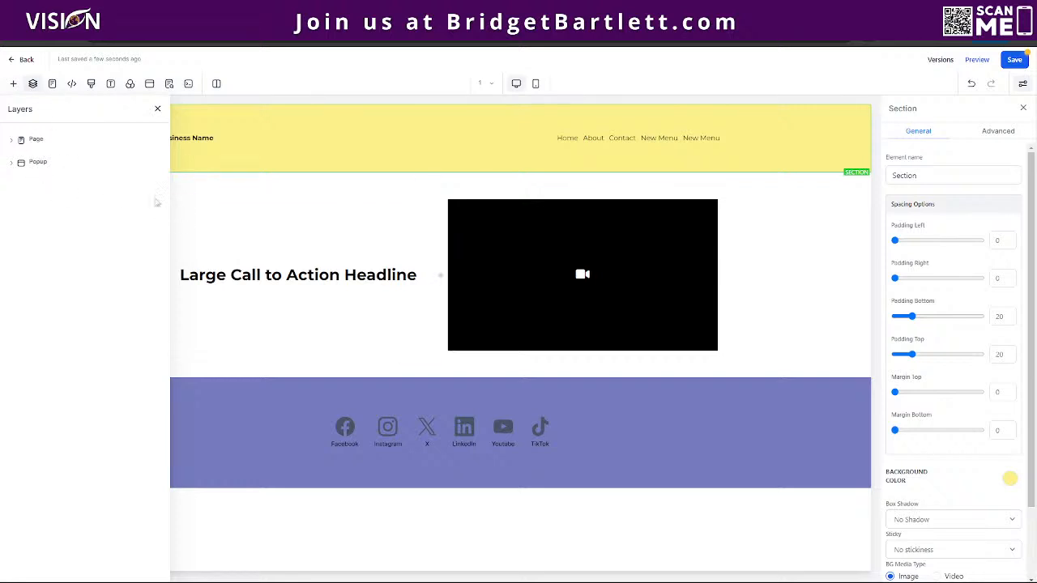
left_click(53, 86)
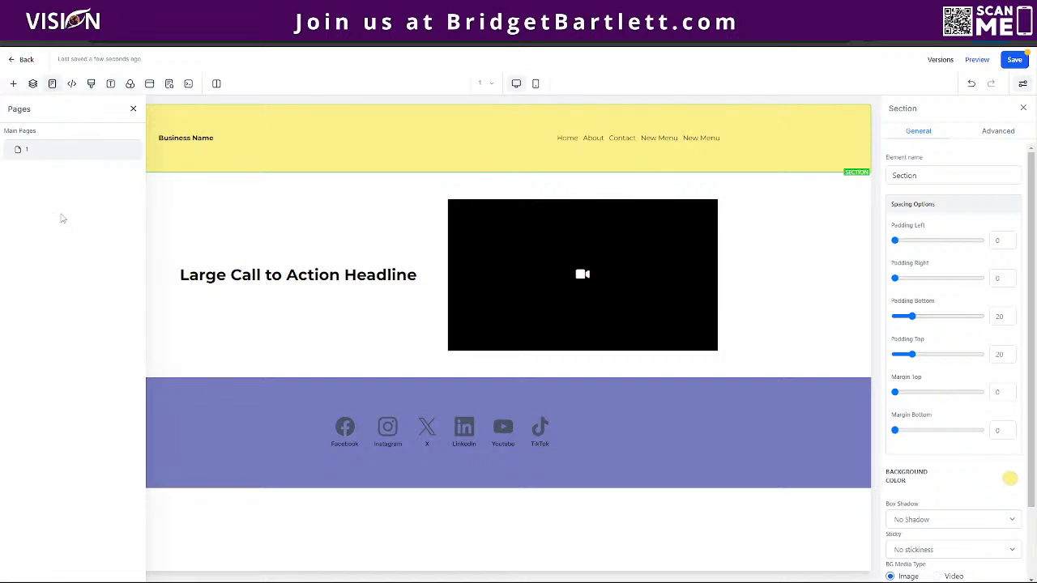
left_click(71, 83)
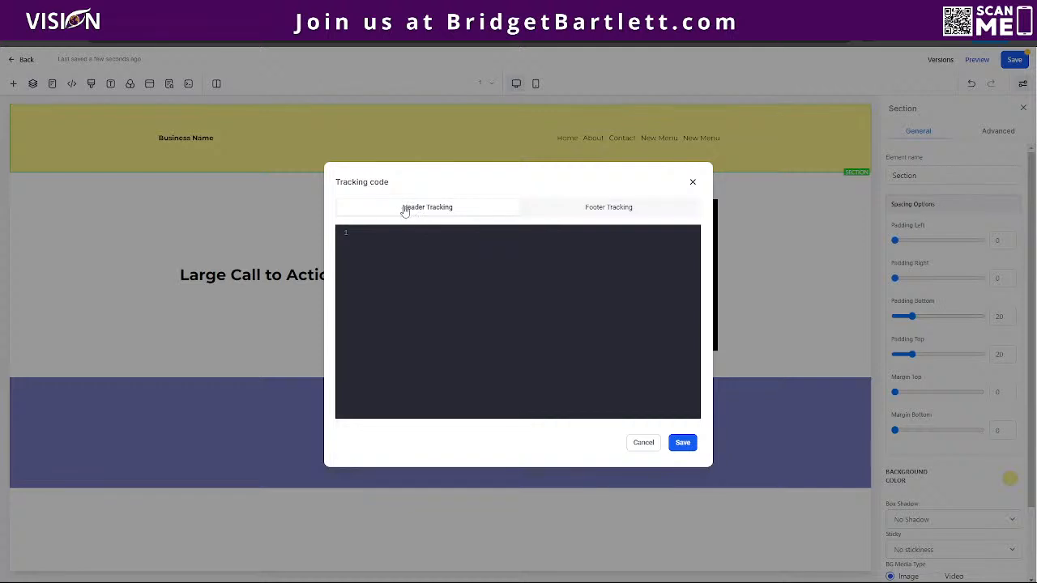
left_click(693, 182)
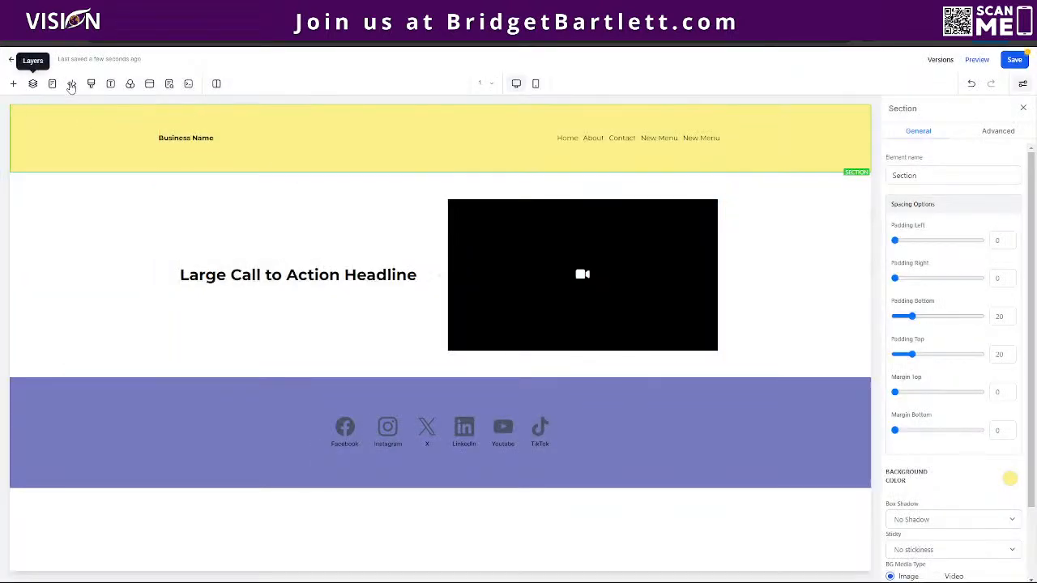
left_click(91, 84)
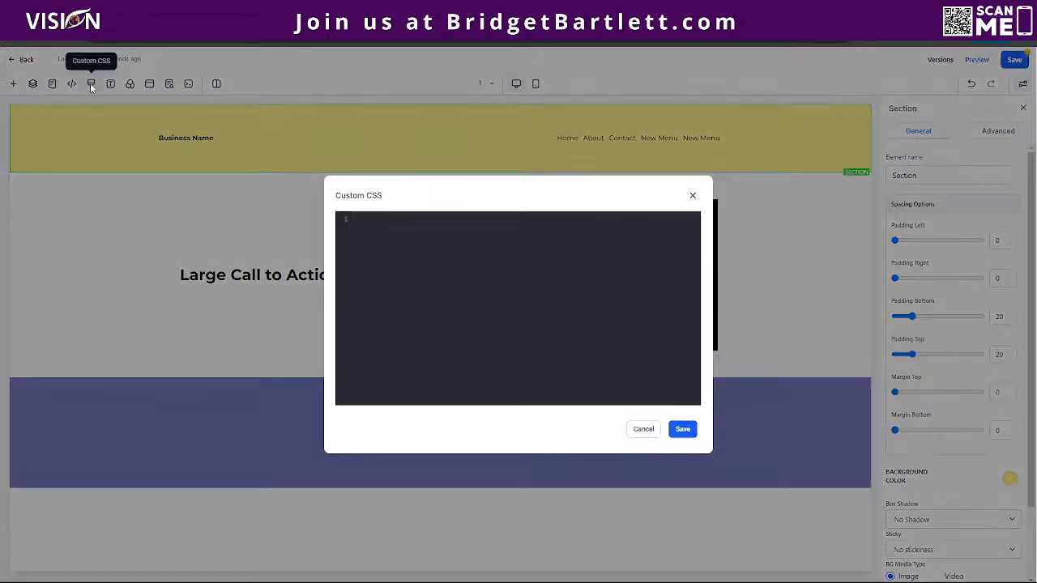
left_click(693, 195)
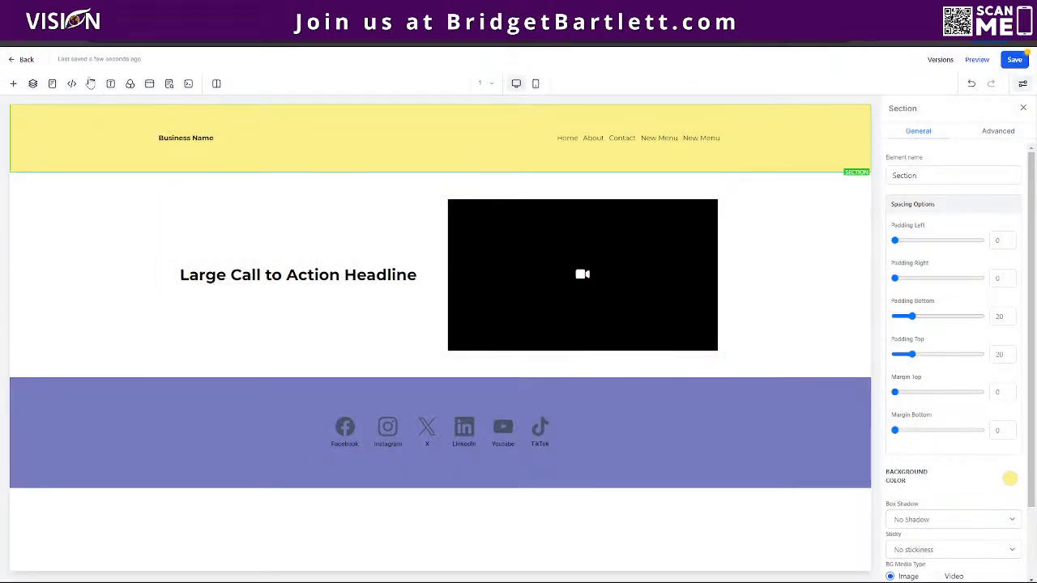
Review the page's typography and background options, comparing the latter with the headline and video section's background settings
left_click(111, 84)
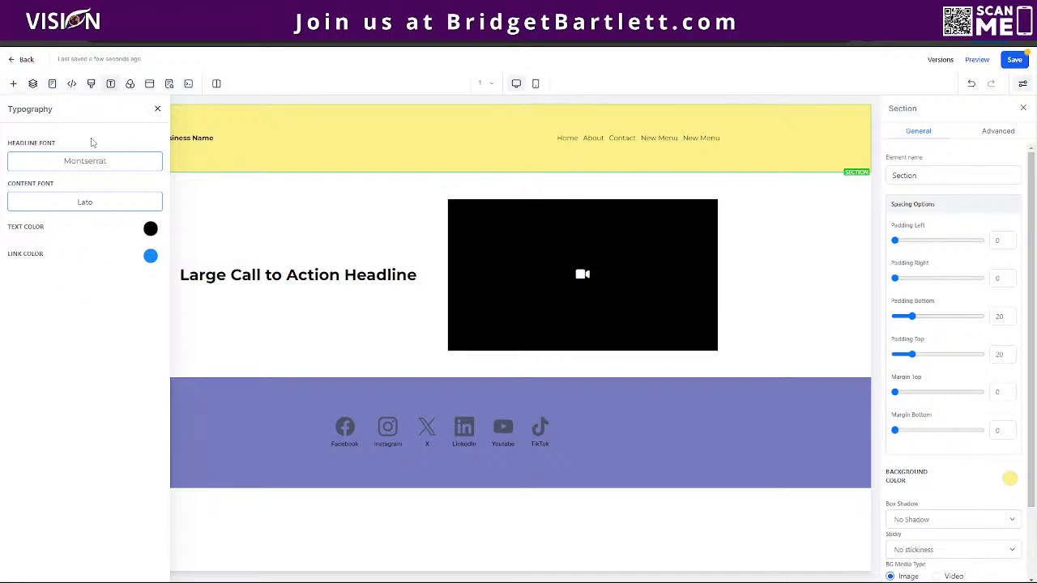
left_click(157, 108)
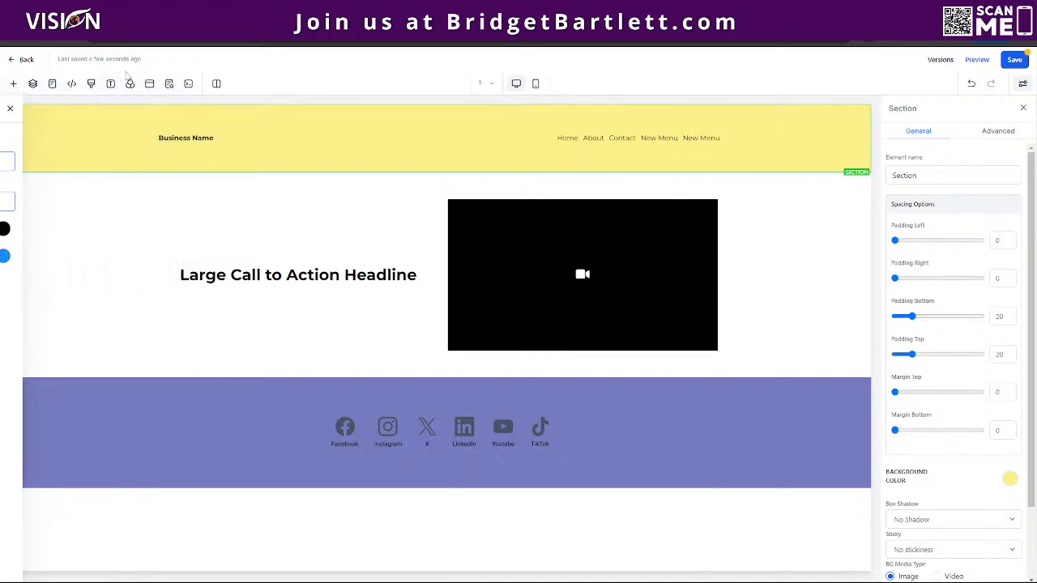
left_click(130, 85)
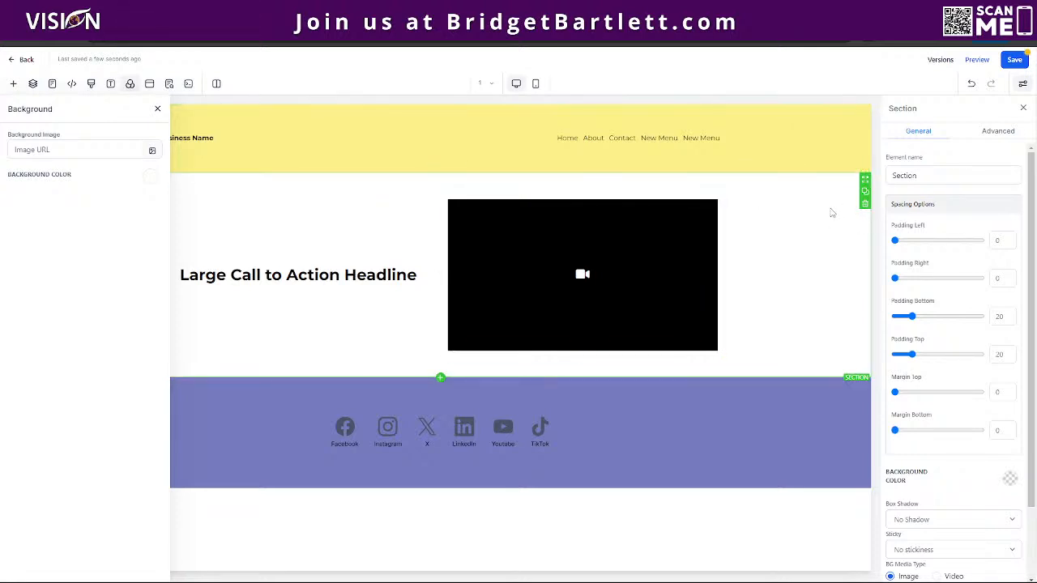
scroll(977, 356, "down", 2)
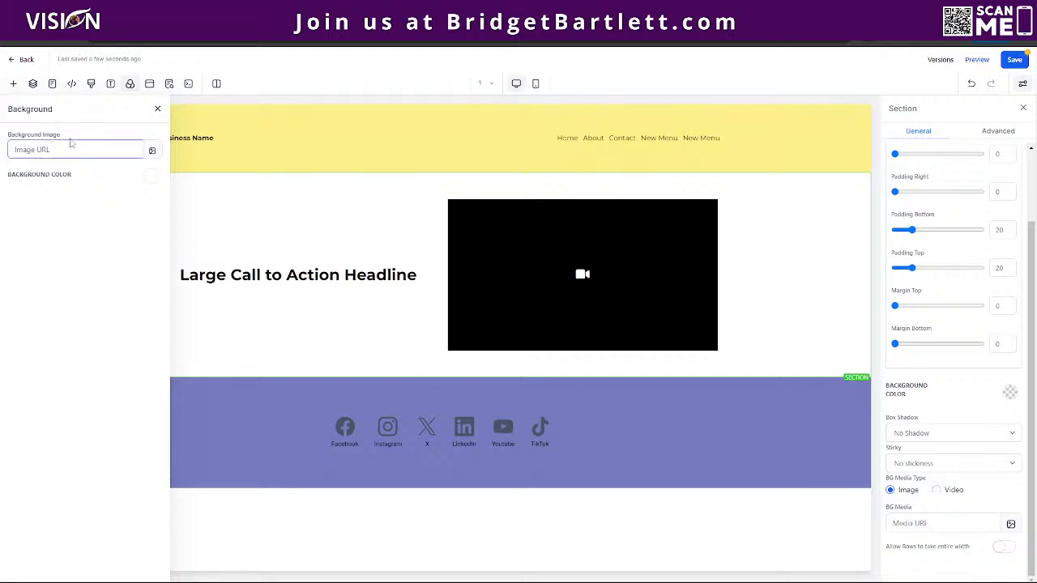
Open the page's popup and add a row with a Headline element to it
left_click(149, 85)
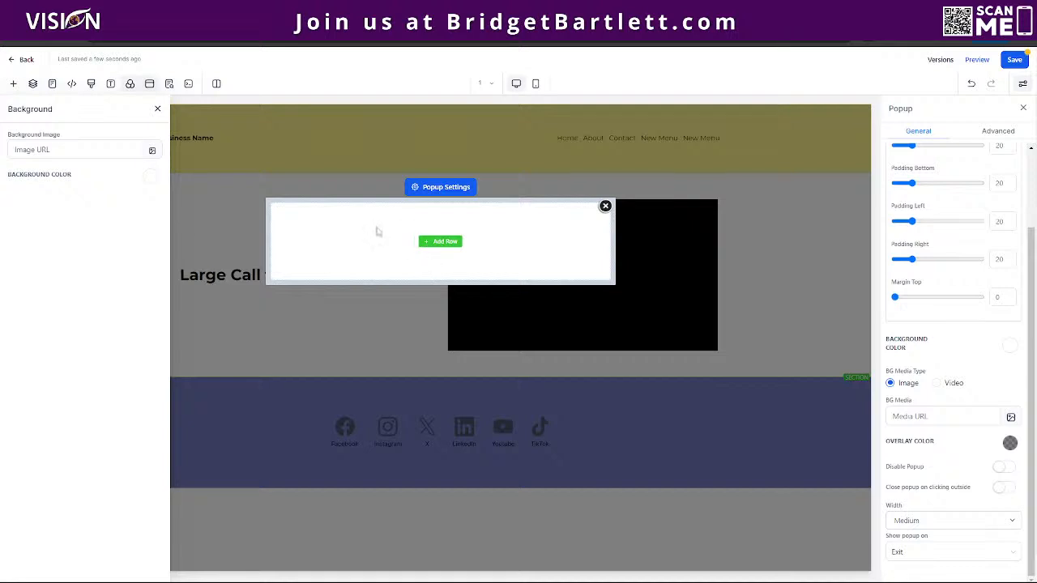
left_click(428, 247)
left_click_drag(115, 169, 451, 259)
left_click(418, 256)
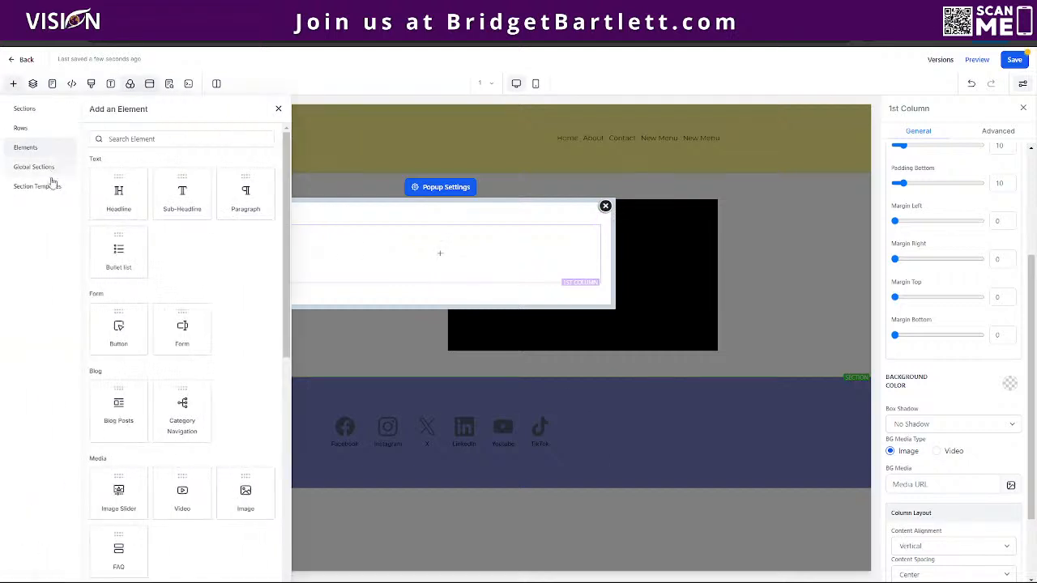
left_click_drag(117, 202, 438, 275)
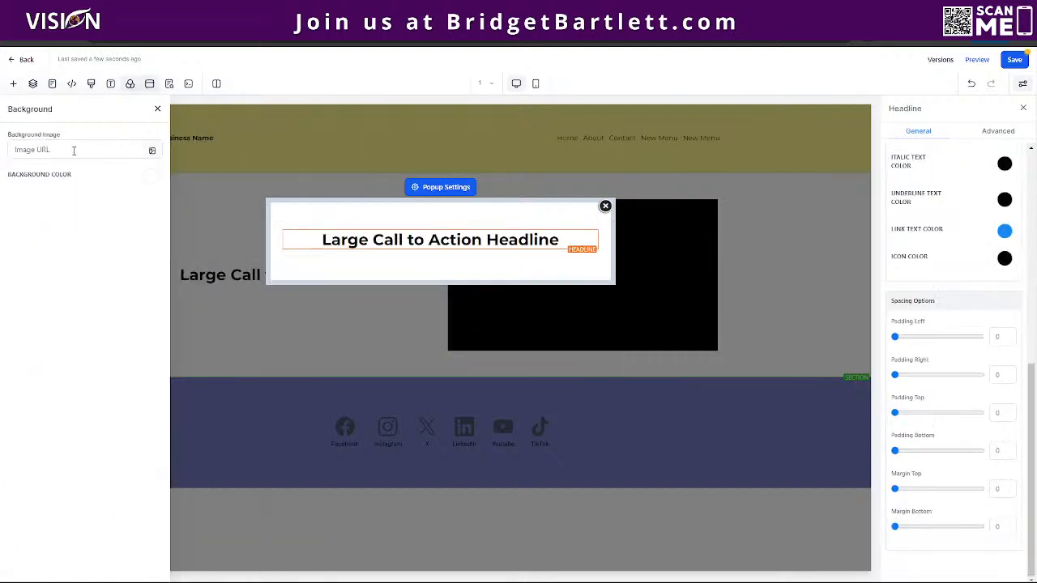
Add a Form element below the popup's headline and choose the Onboarding form for it
left_click(441, 250)
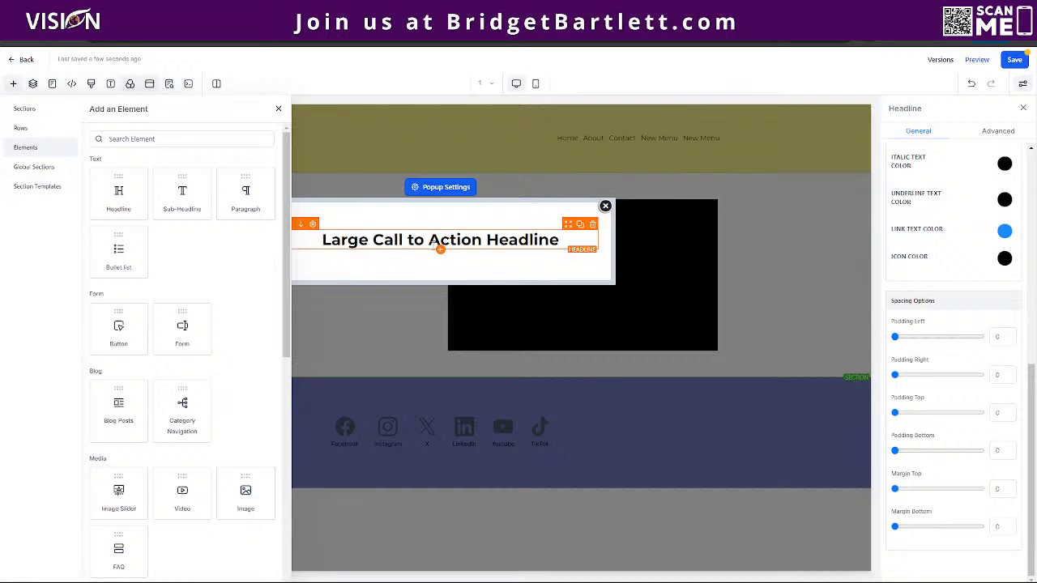
scroll(191, 349, "down", 3)
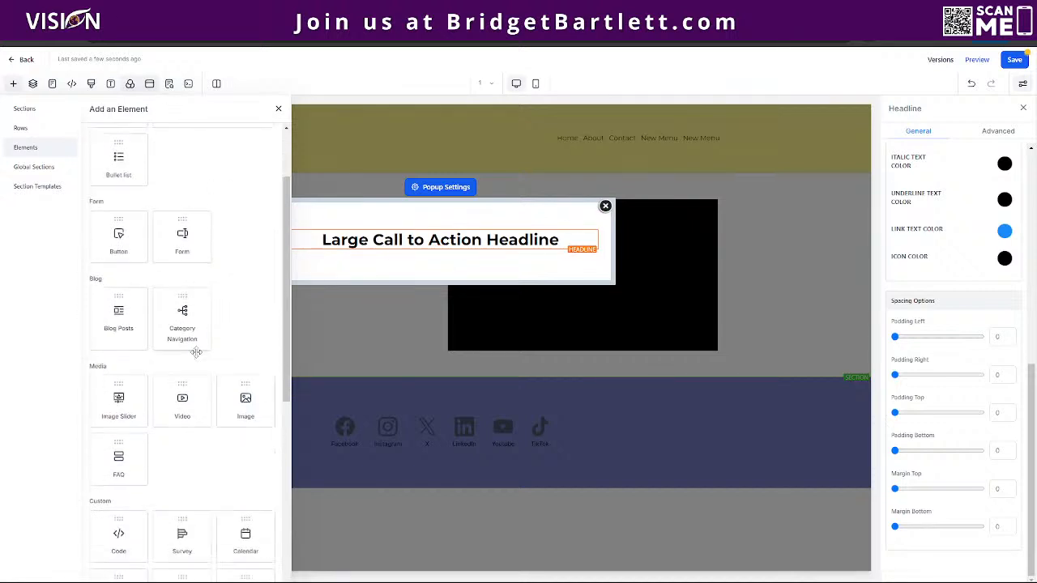
scroll(157, 297, "up", 4)
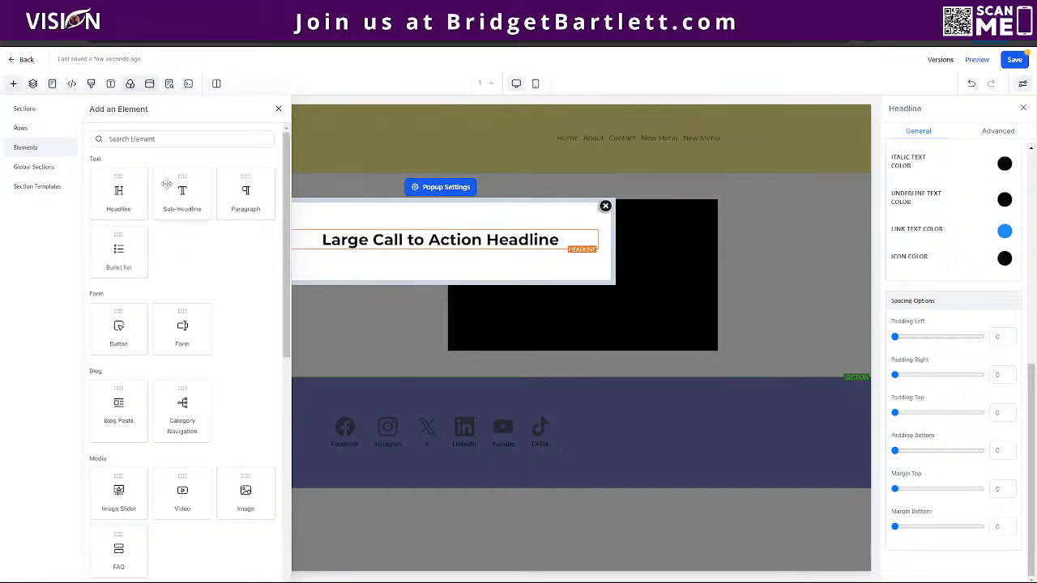
left_click(161, 138)
type("form")
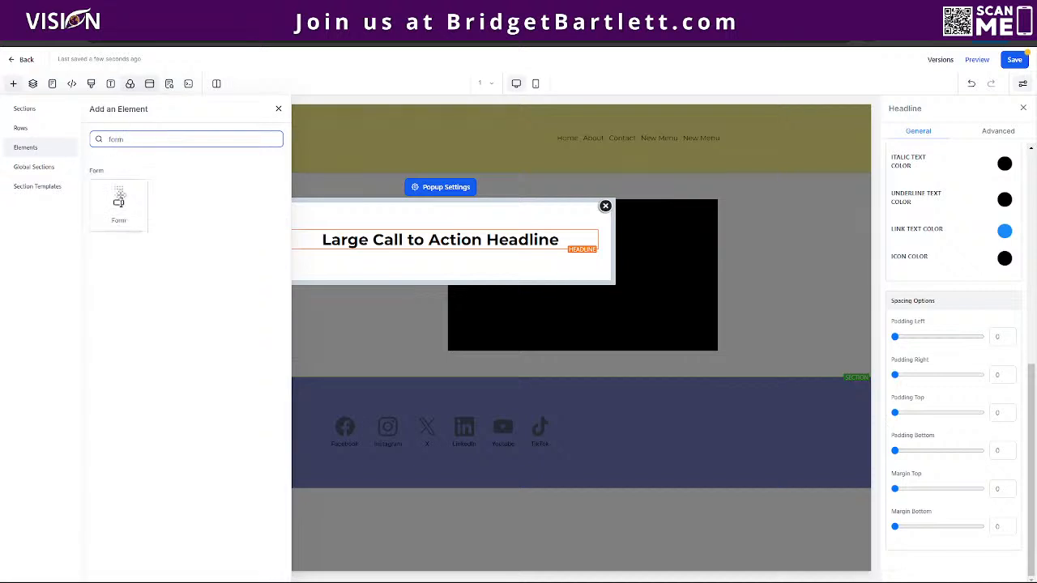
left_click_drag(119, 198, 433, 267)
left_click(467, 273)
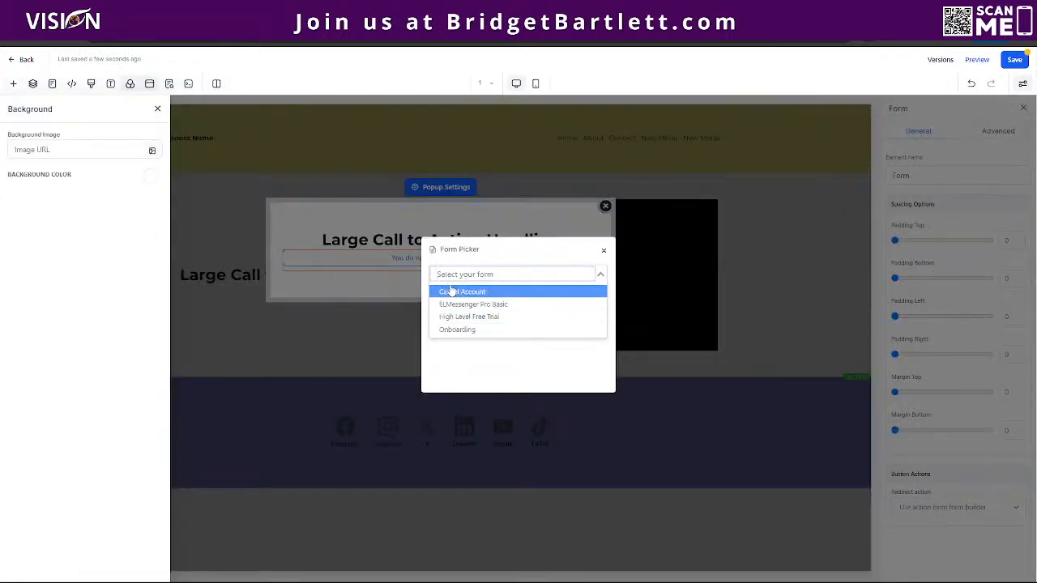
left_click(455, 330)
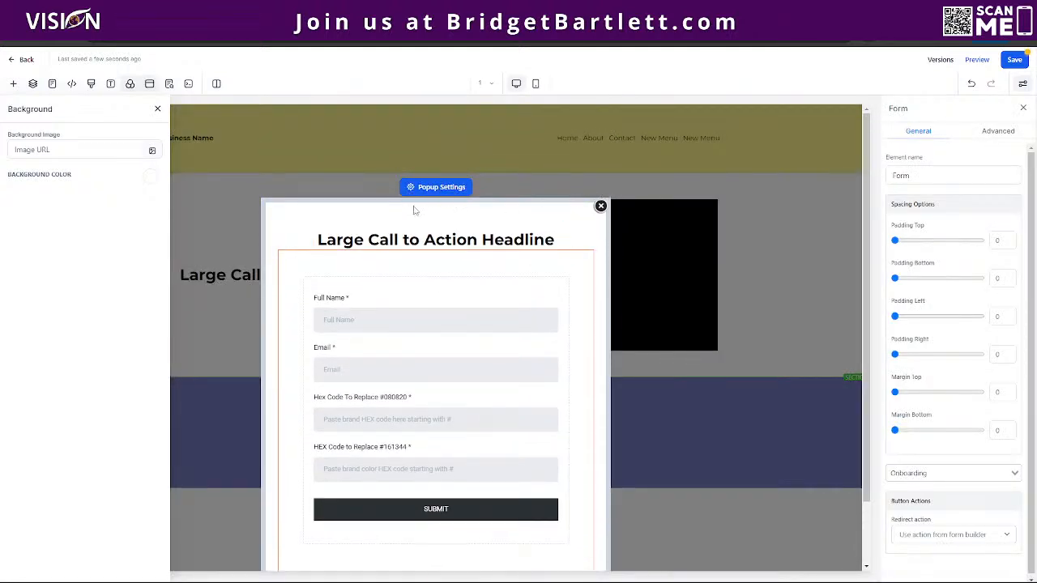
Examine the popup's settings, and close the popup and the background options
left_click(452, 190)
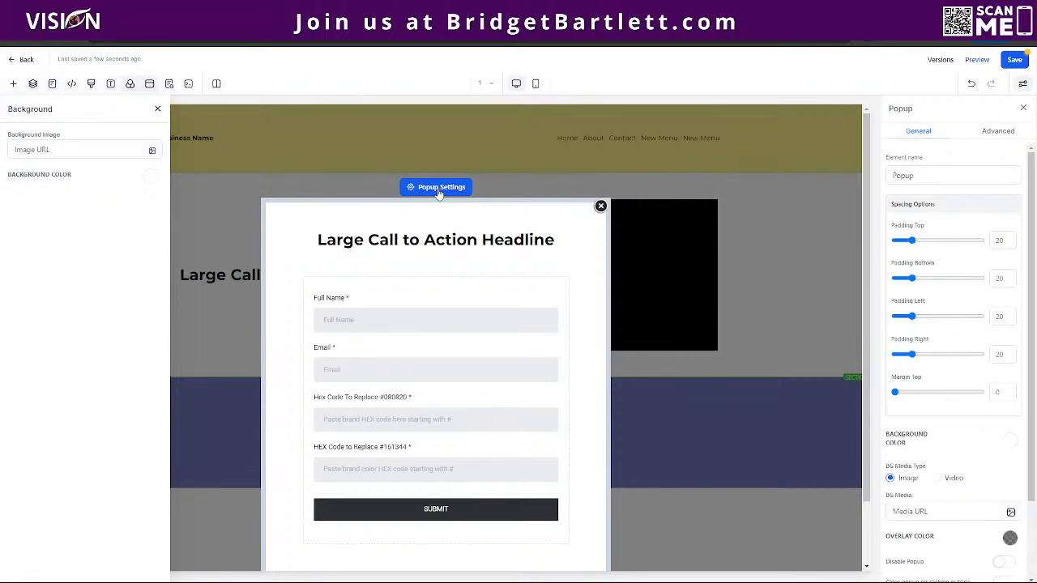
scroll(951, 192, "down", 5)
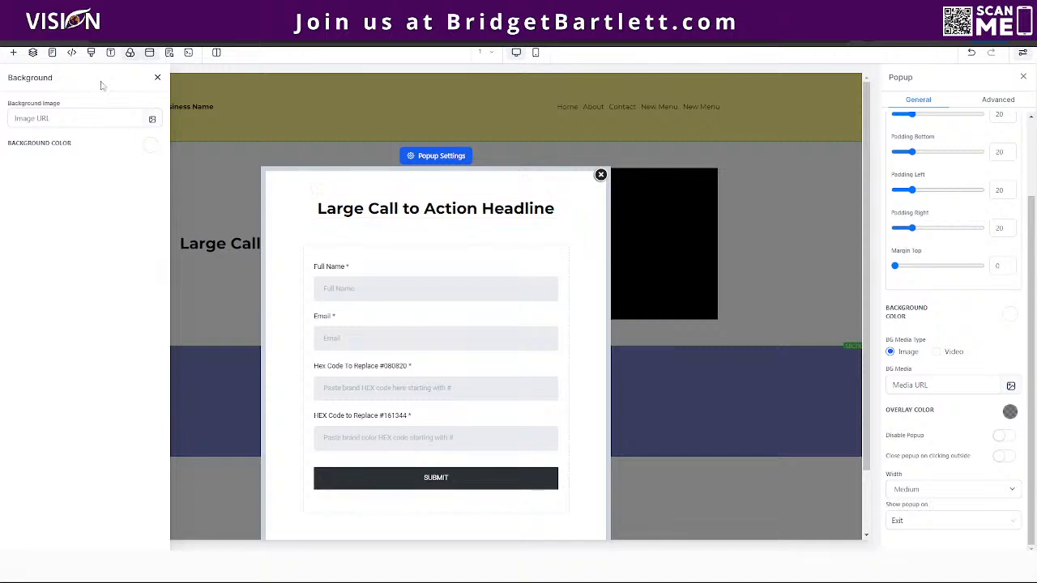
left_click(600, 174)
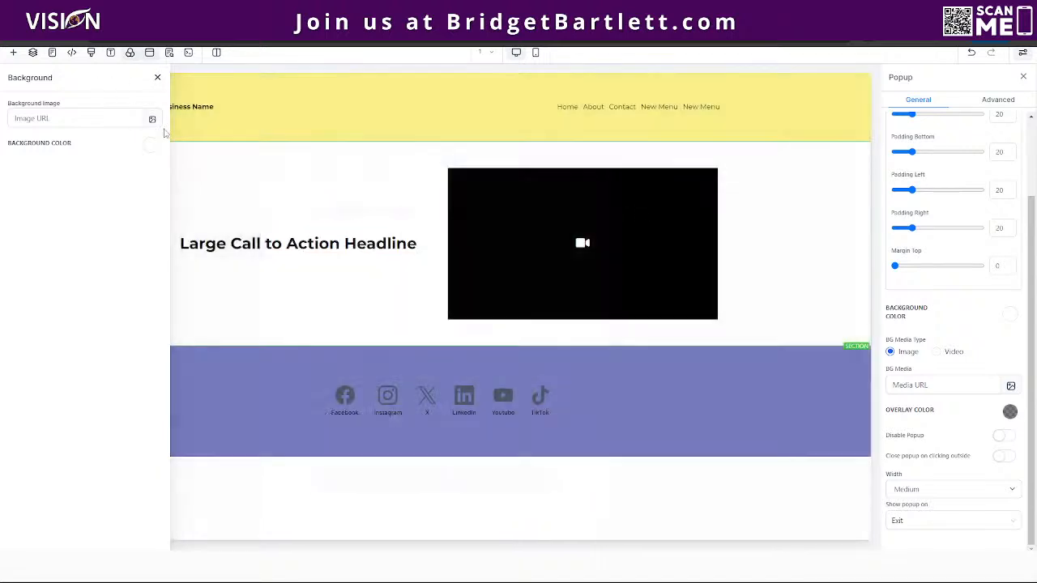
left_click(158, 78)
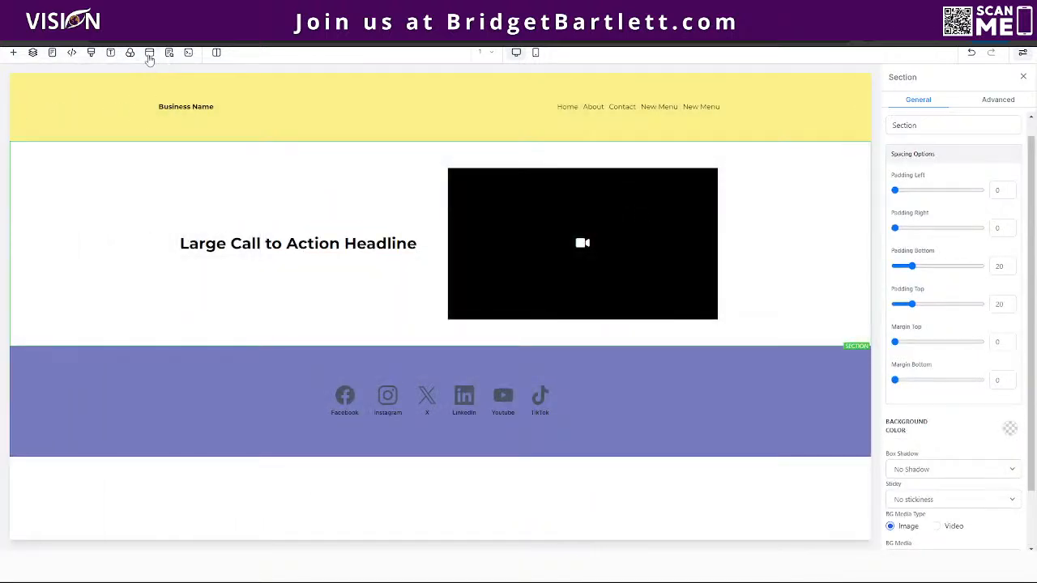
Examine the page's SEO Meta Data fields, from title, description and keywords down to the SEO preview
scroll(146, 64, "up", 2)
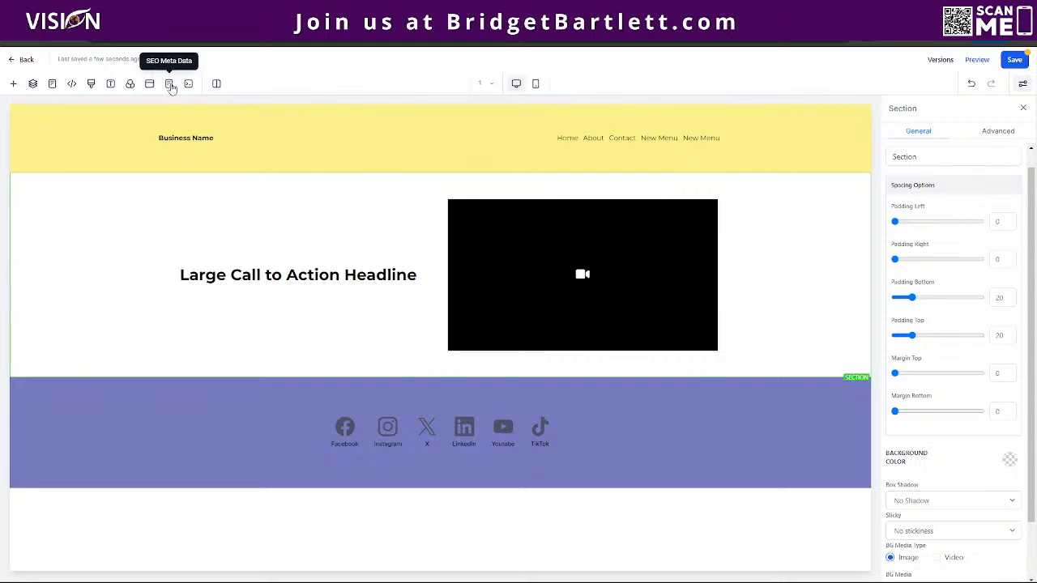
left_click(169, 84)
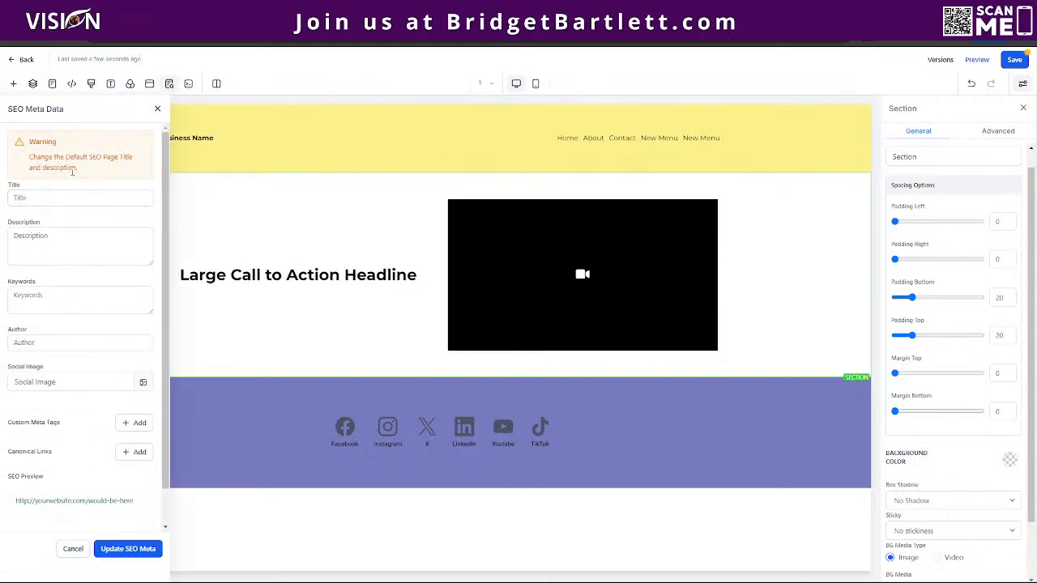
left_click(60, 197)
key("Tab")
key("Tab")
key("Tab")
scroll(67, 381, "down", 1)
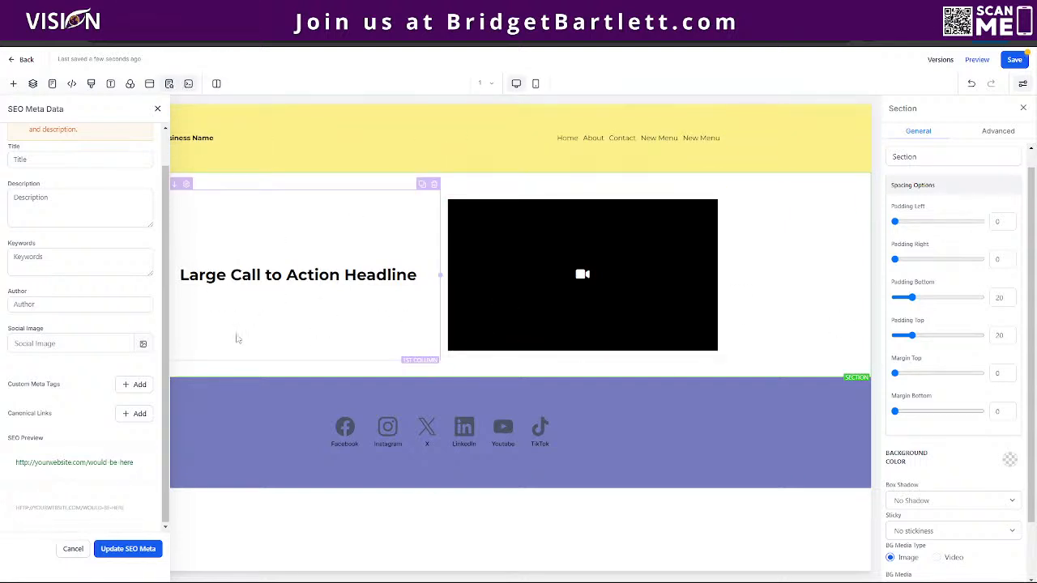
Try the editor's 2 Column Mode with the navigation menu's section selected
left_click(218, 84)
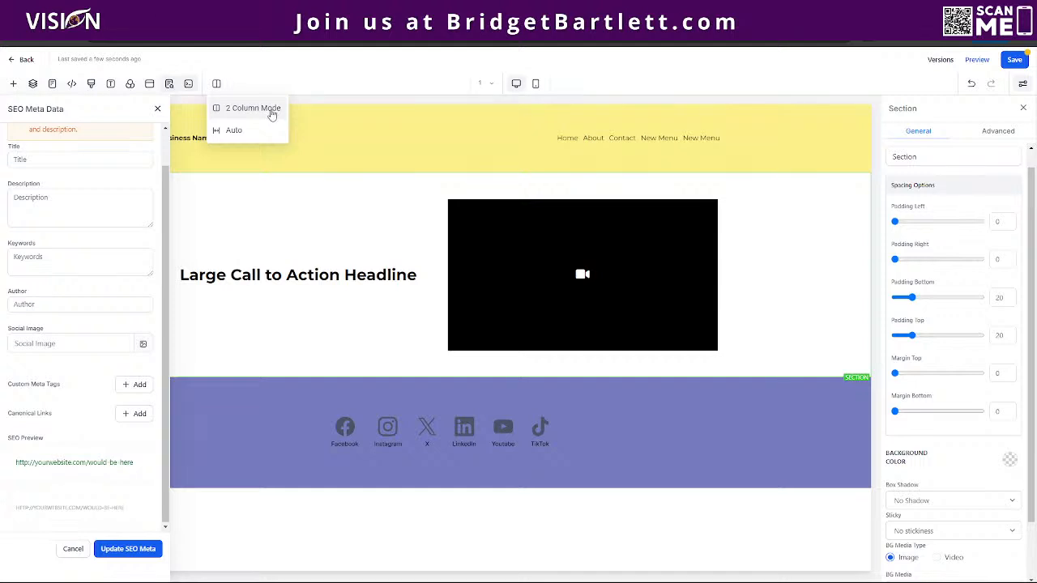
left_click(238, 108)
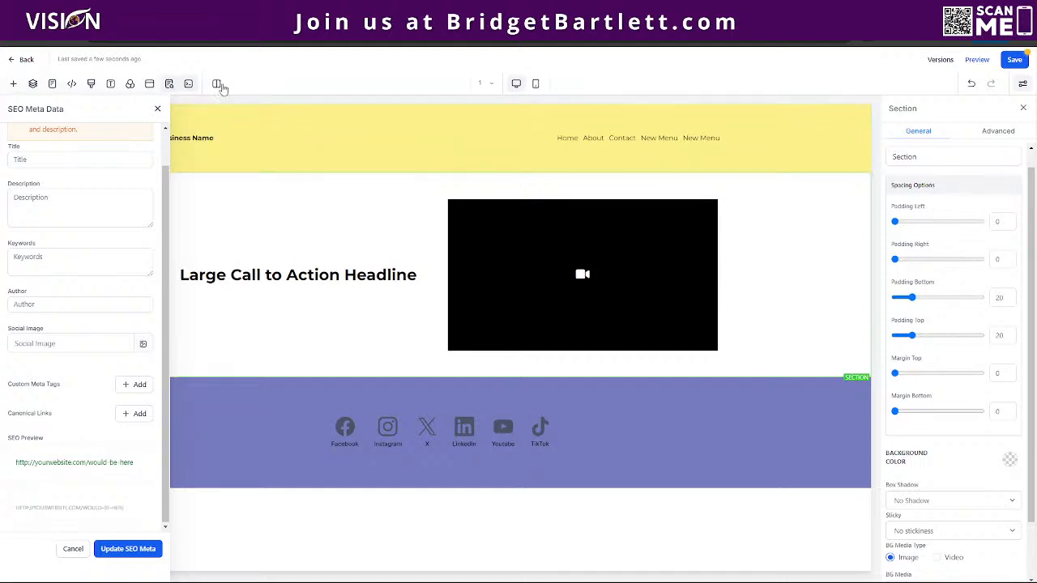
left_click(217, 84)
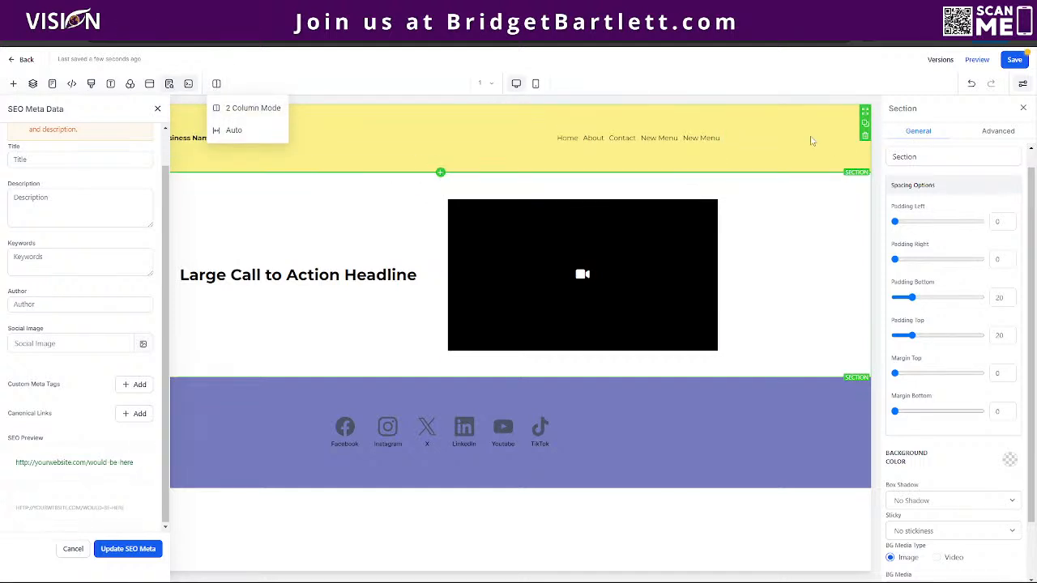
left_click(811, 141)
left_click(217, 84)
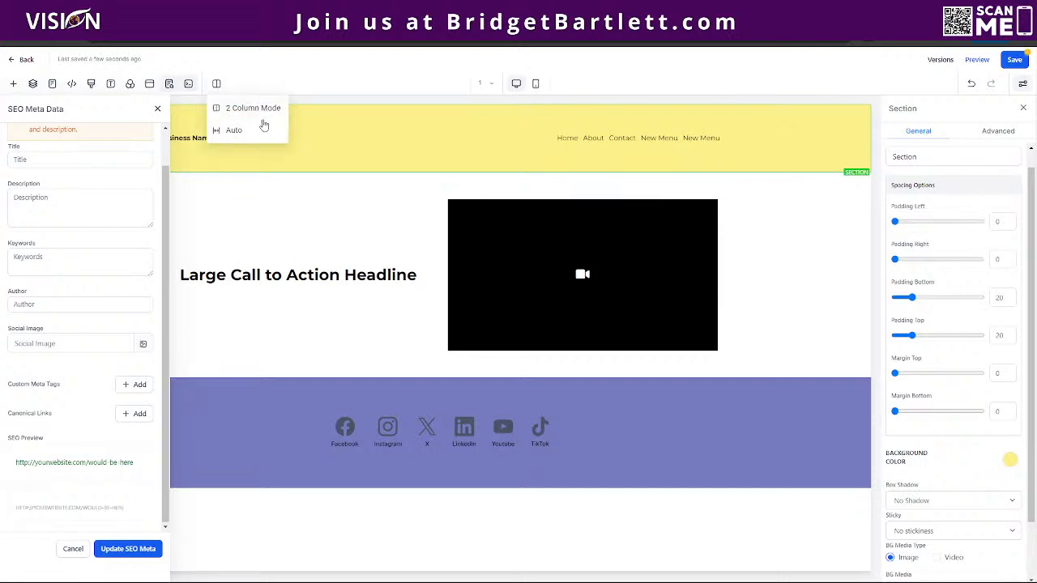
left_click(255, 108)
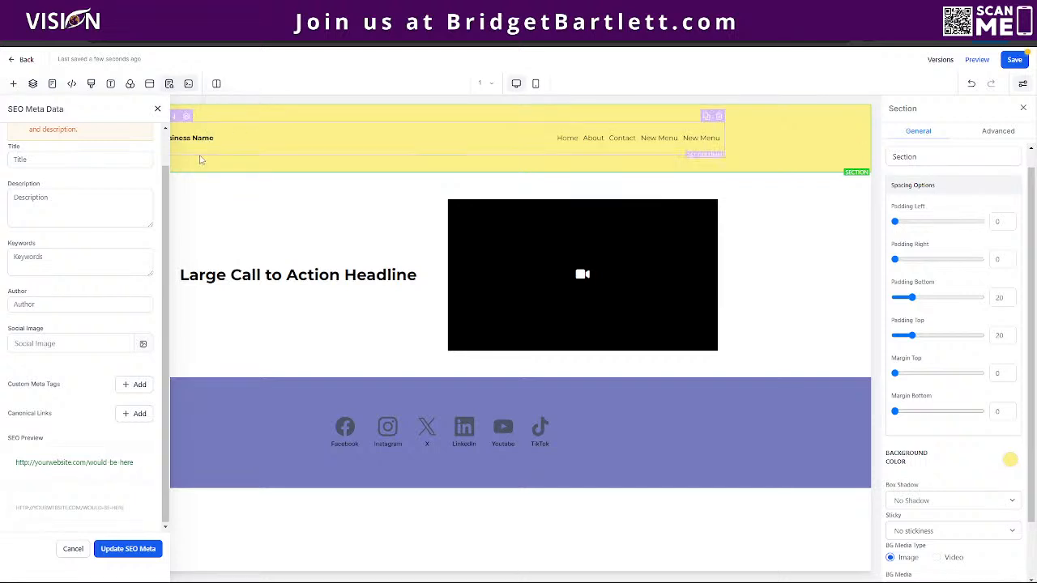
Close the SEO Meta Data settings and switch the editor layout to Auto
left_click(158, 110)
left_click(216, 84)
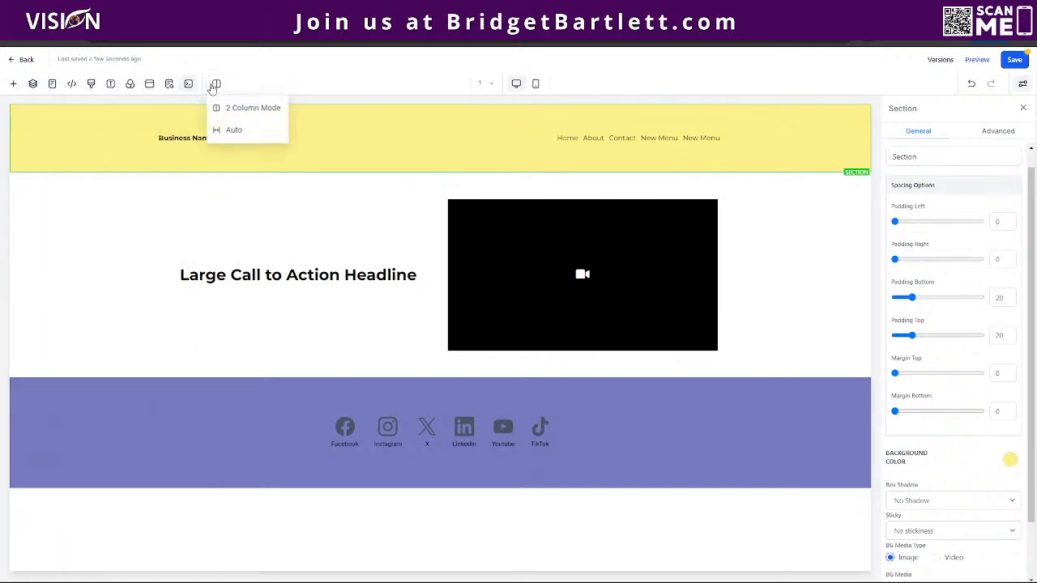
left_click(221, 131)
left_click(107, 290)
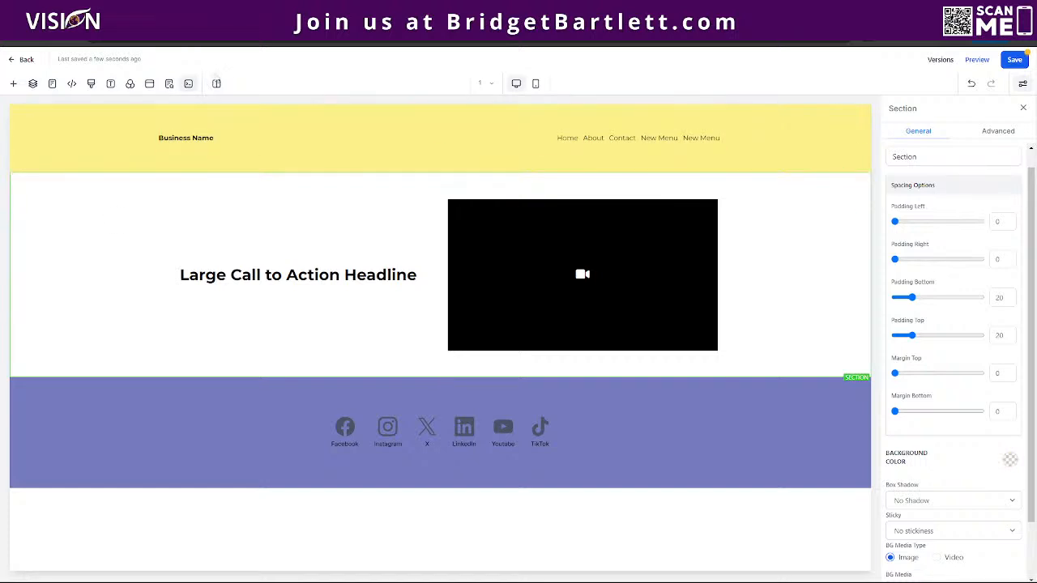
left_click(217, 84)
left_click(232, 131)
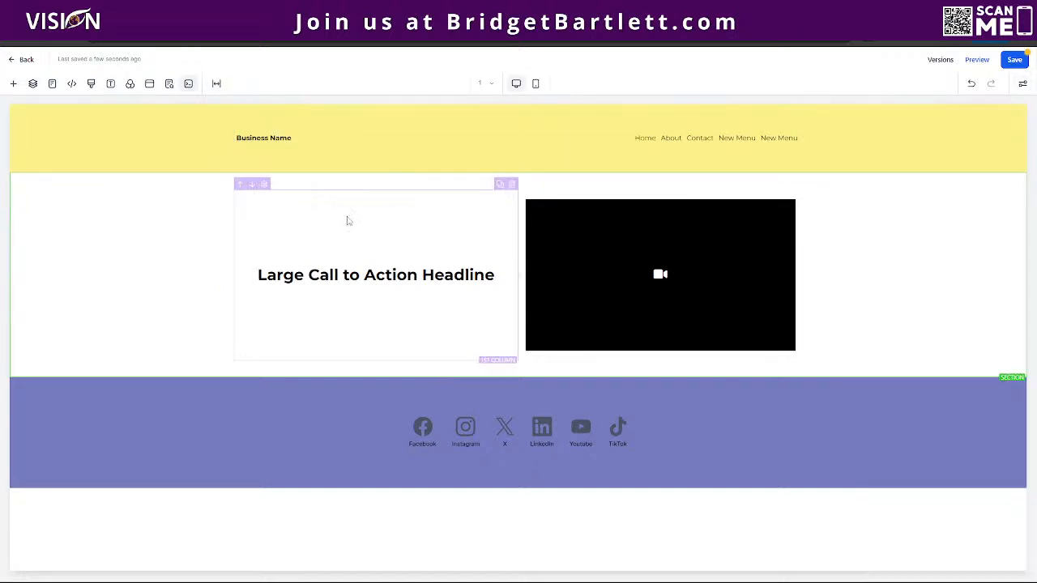
Alternate the editor layout between 2 Column Mode and Auto to compare them, and leave it in 2 Column Mode
left_click(216, 85)
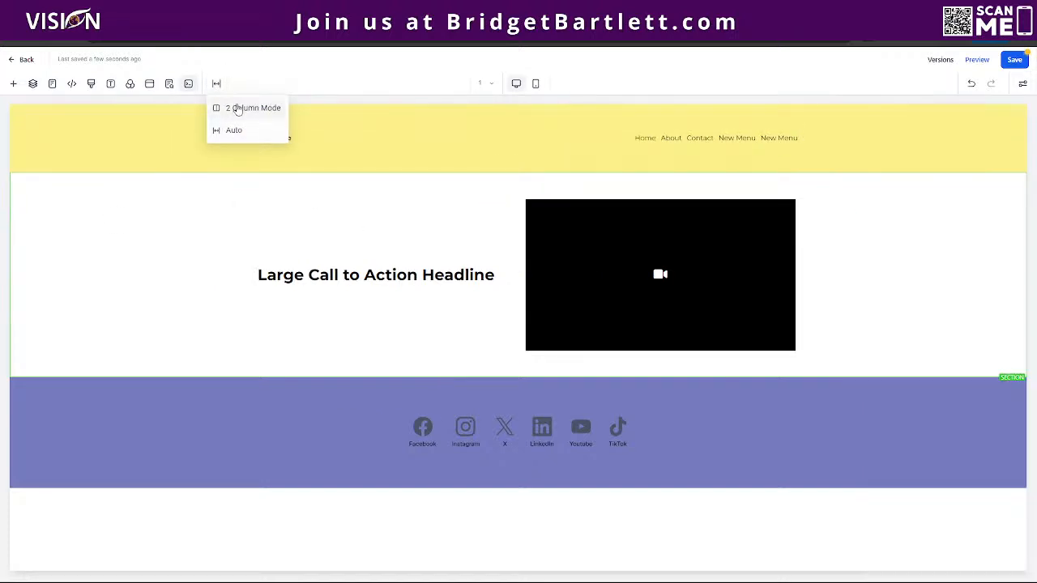
left_click(235, 108)
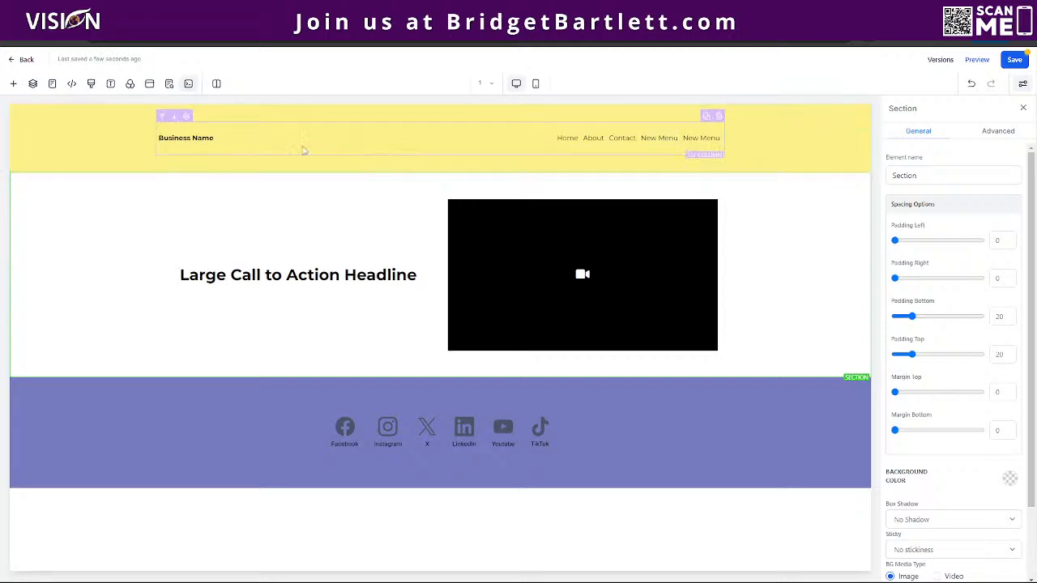
left_click(217, 84)
left_click(233, 130)
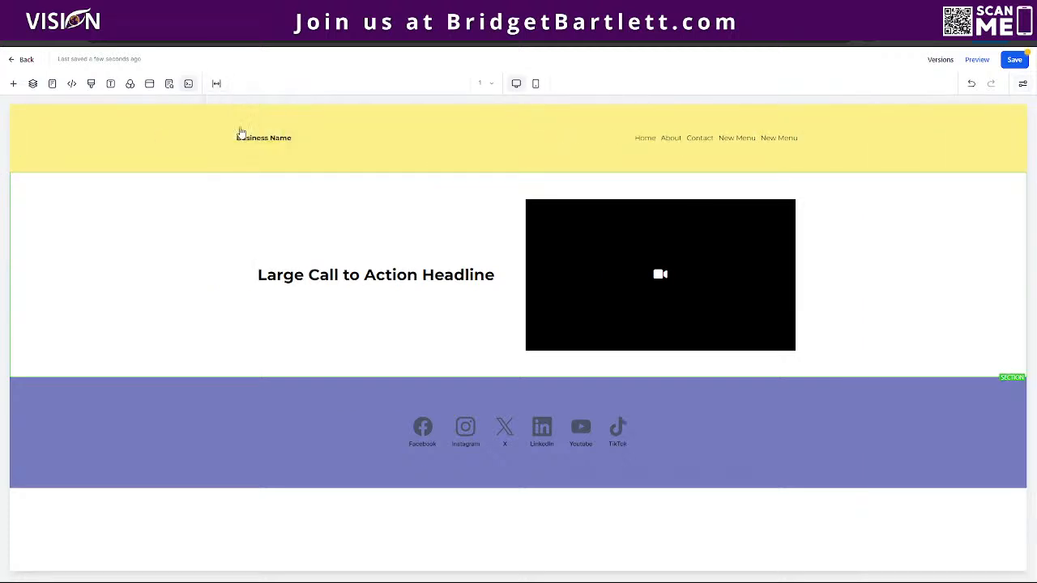
left_click(216, 84)
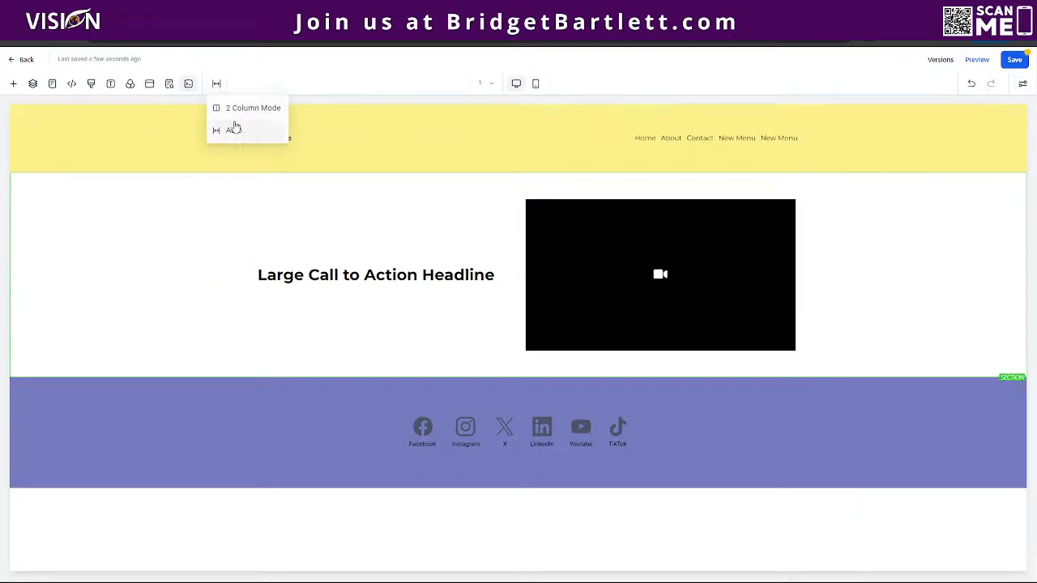
left_click(234, 108)
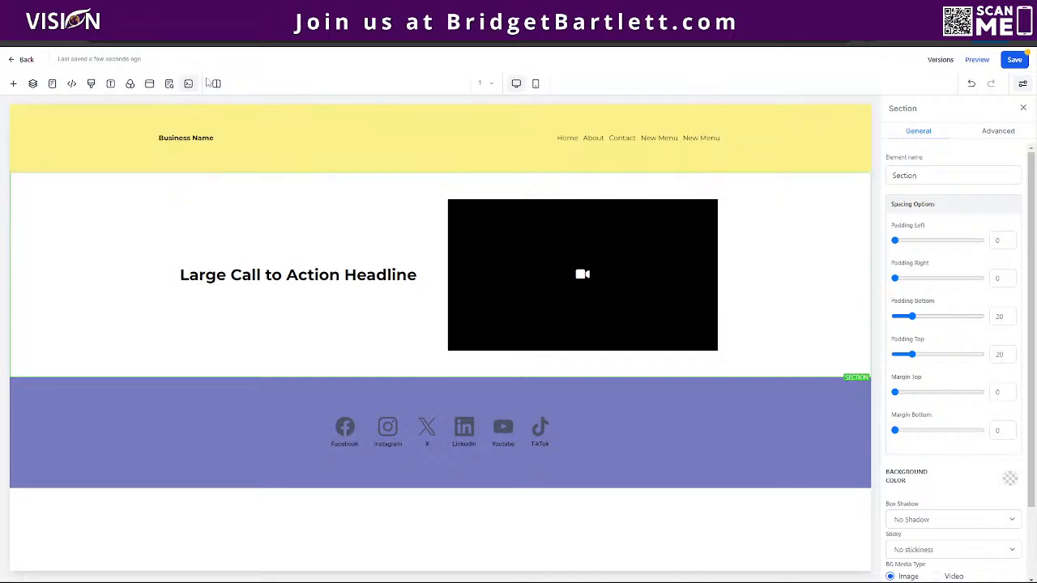
left_click(216, 85)
left_click(232, 129)
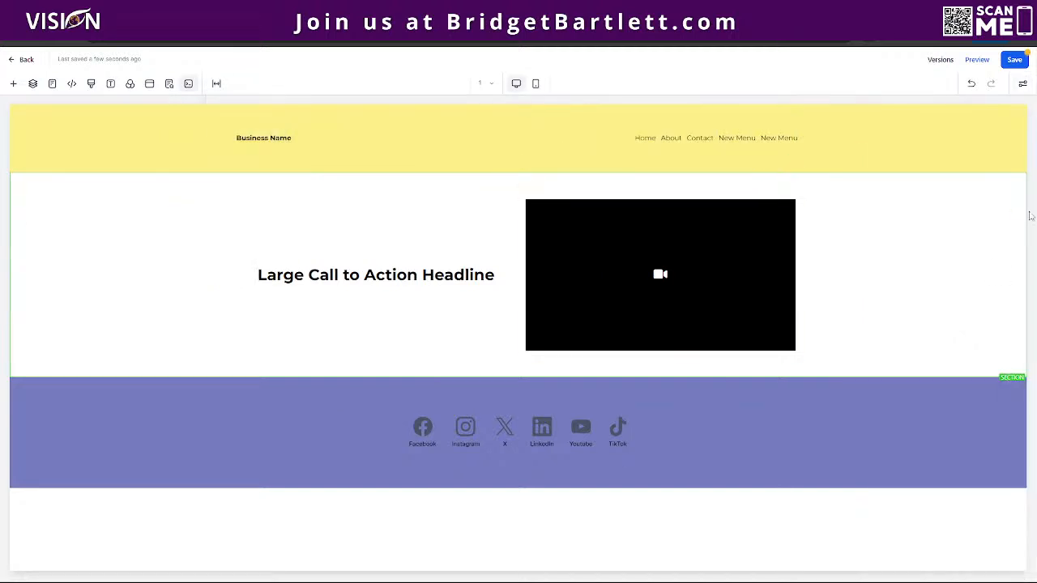
left_click(217, 84)
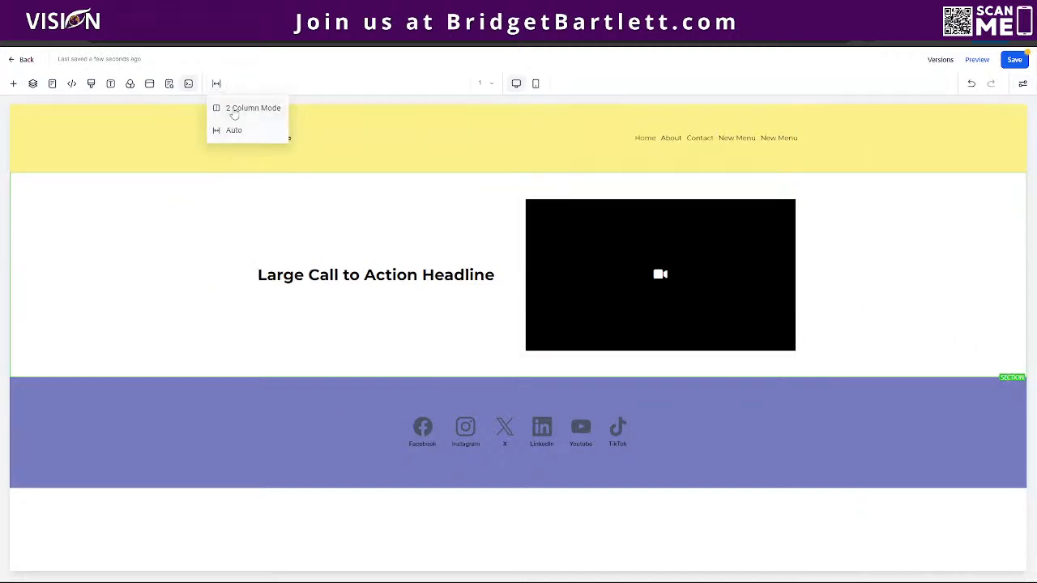
left_click(234, 108)
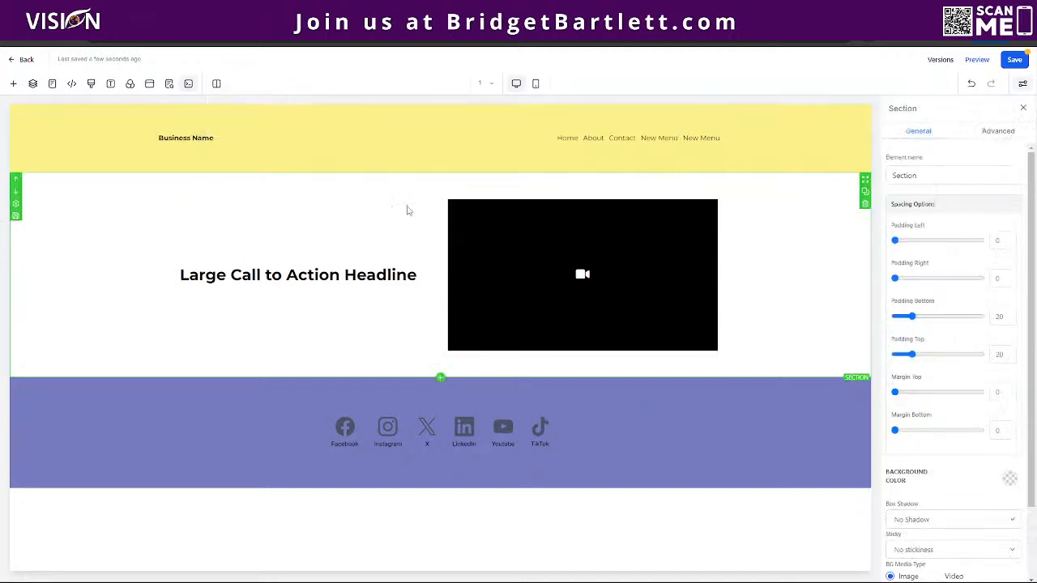
View the funnel's Pages list, hide and reshow the section's settings, and close the Pages list
left_click(488, 85)
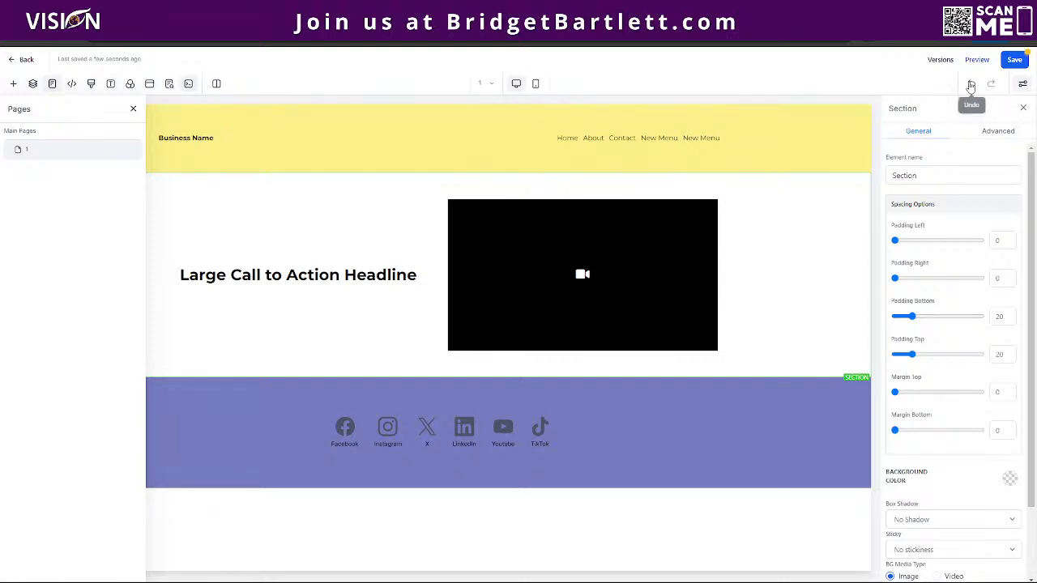
left_click(1023, 84)
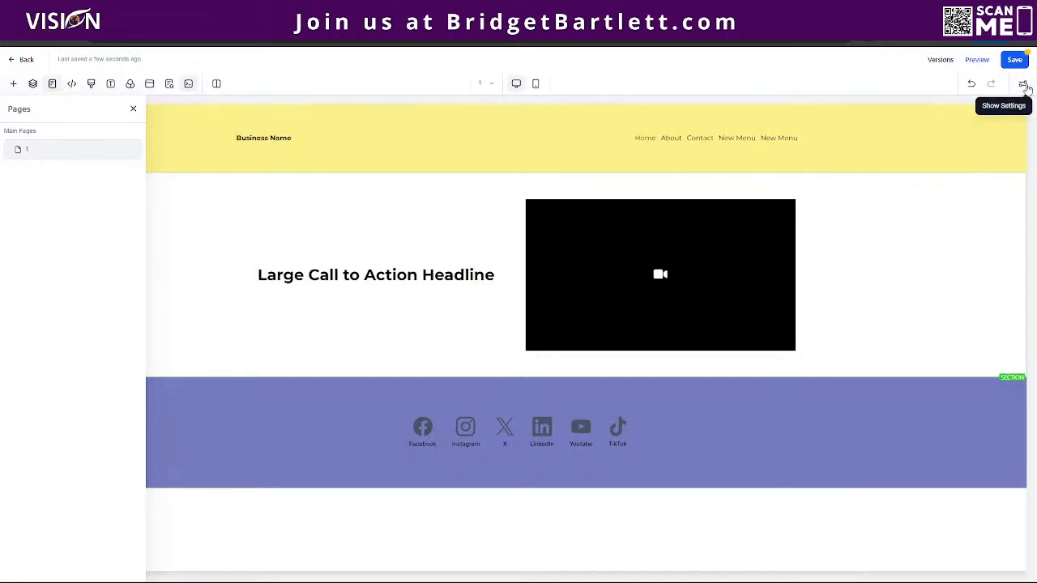
left_click(1024, 84)
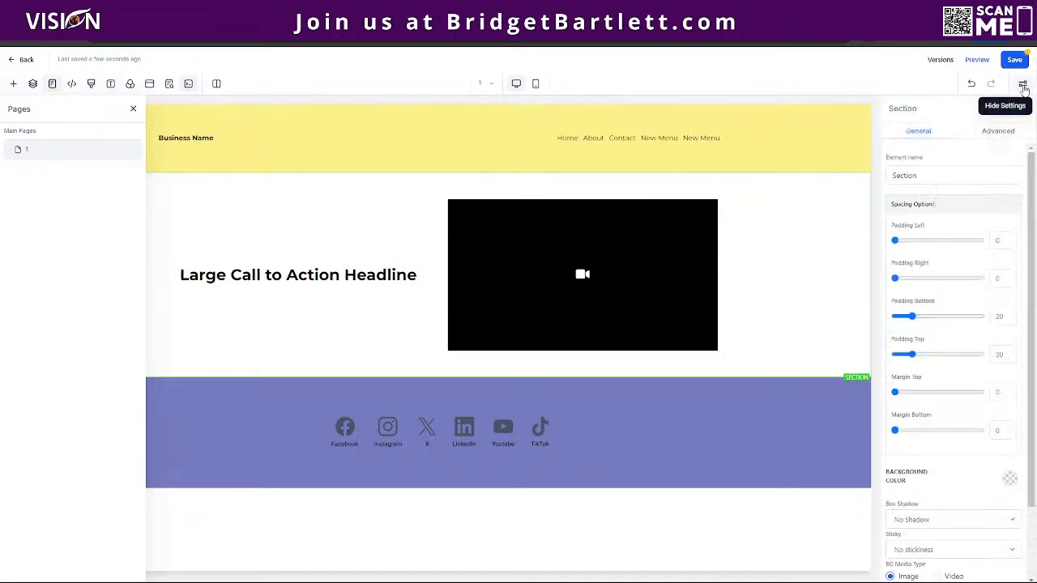
left_click(134, 110)
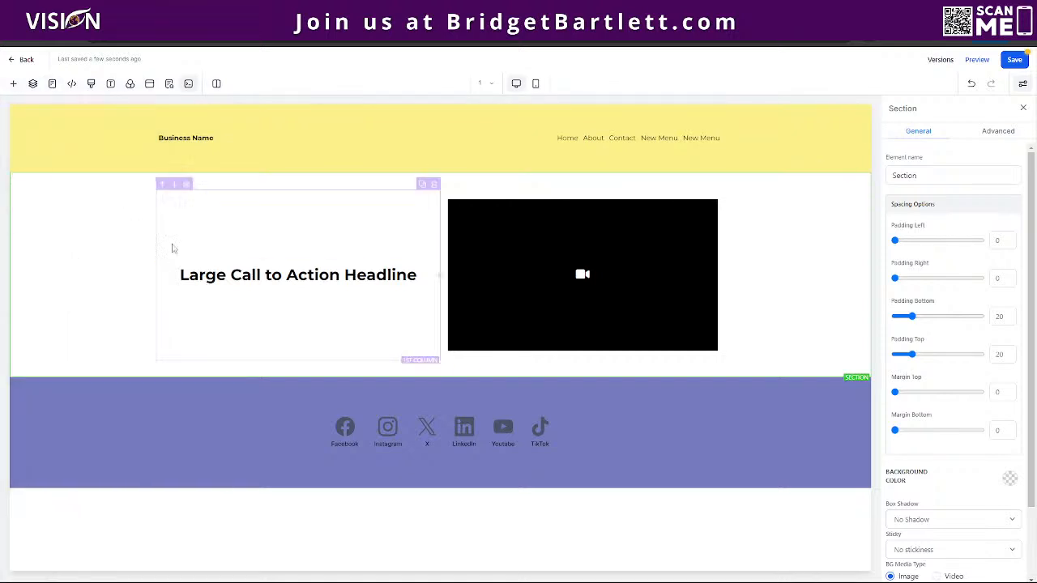
Examine the Global Sections and Section Templates available for adding to the page, and close the list
left_click(13, 83)
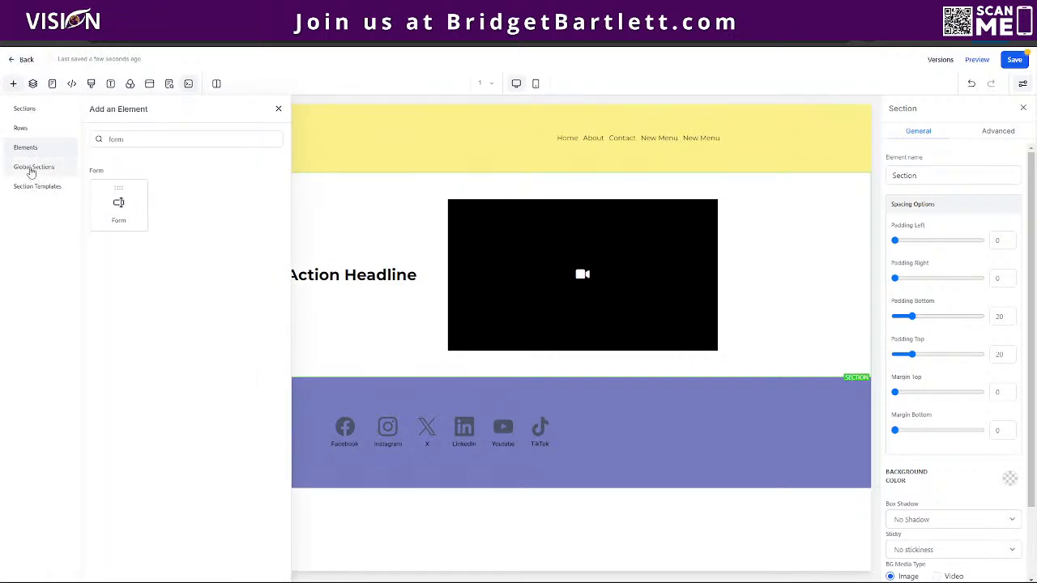
left_click(30, 171)
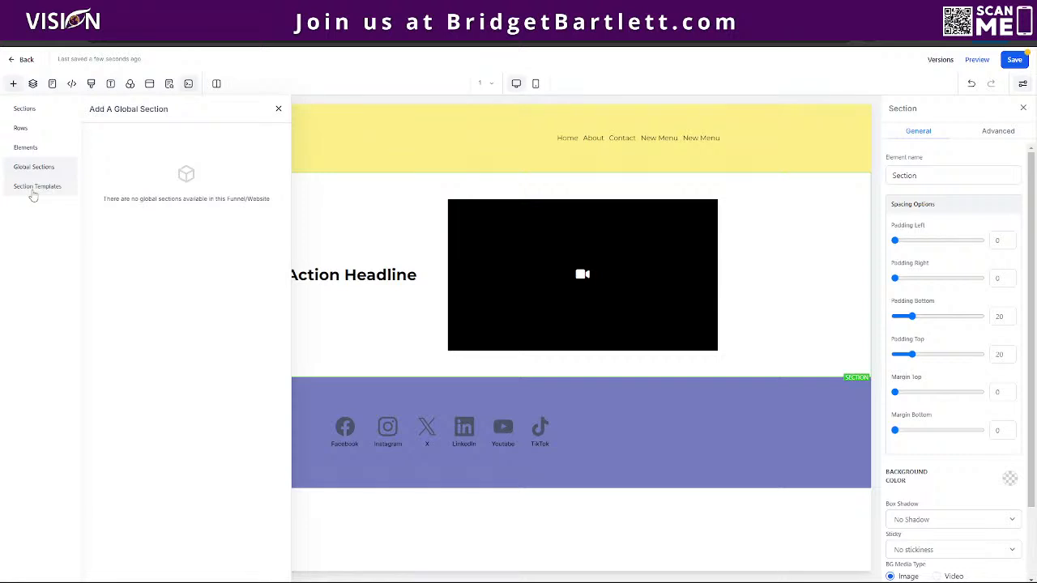
left_click(33, 188)
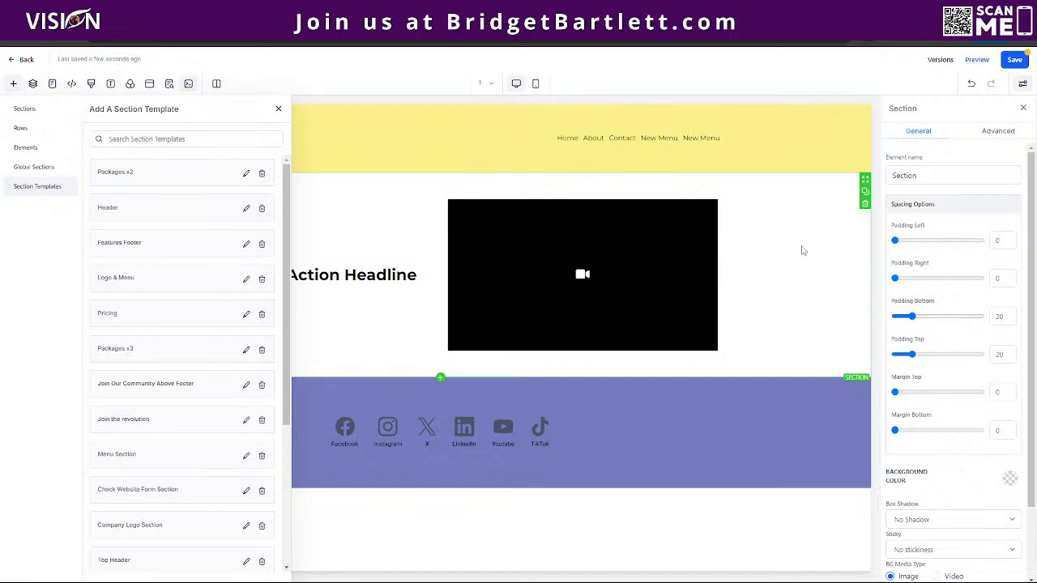
left_click(280, 109)
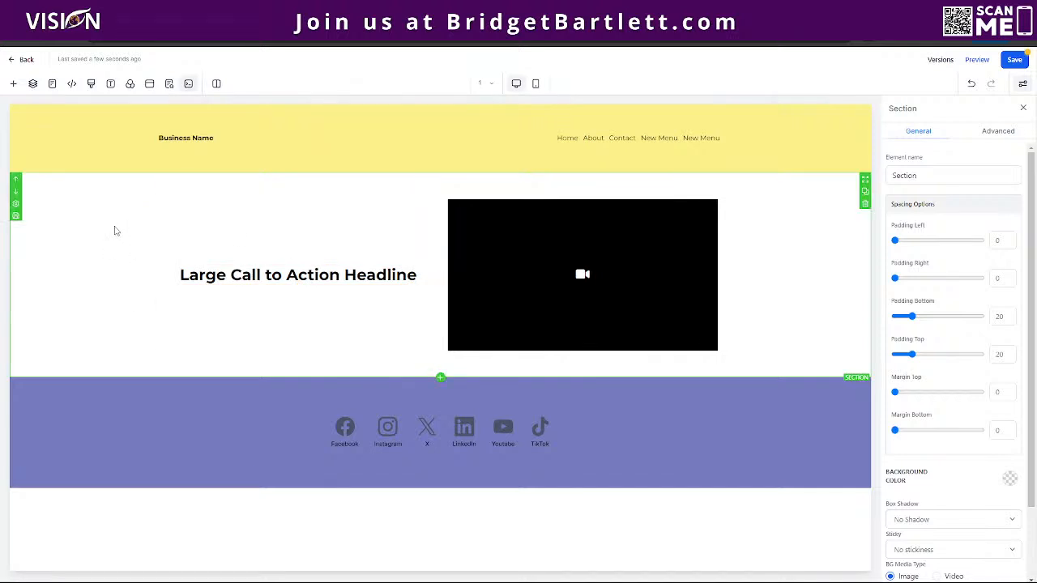
Duplicate the headline and video section twice, reversing the column order in each copy, and save the page
left_click(866, 192)
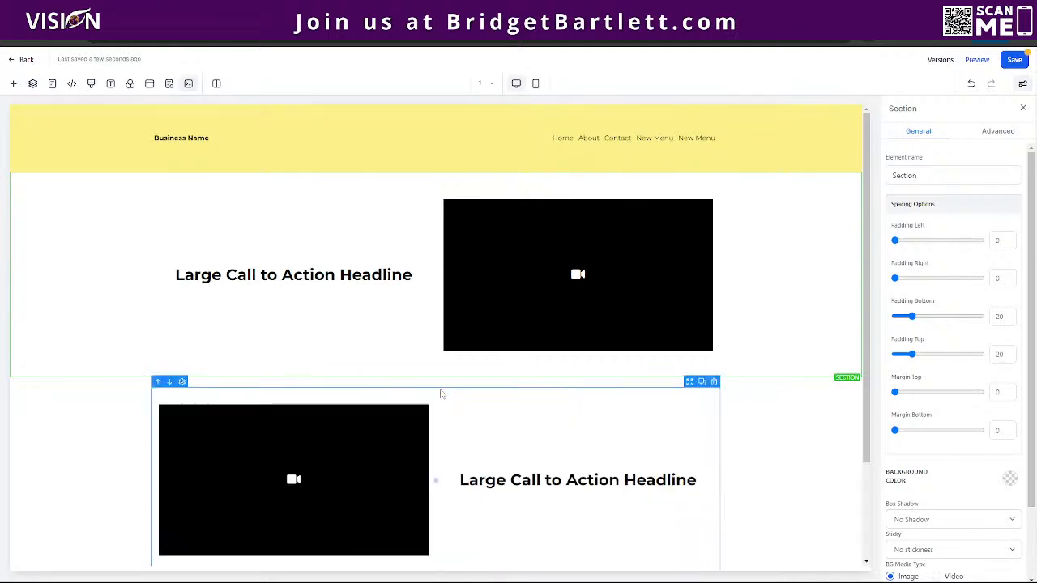
left_click(442, 389)
scroll(793, 441, "down", 3)
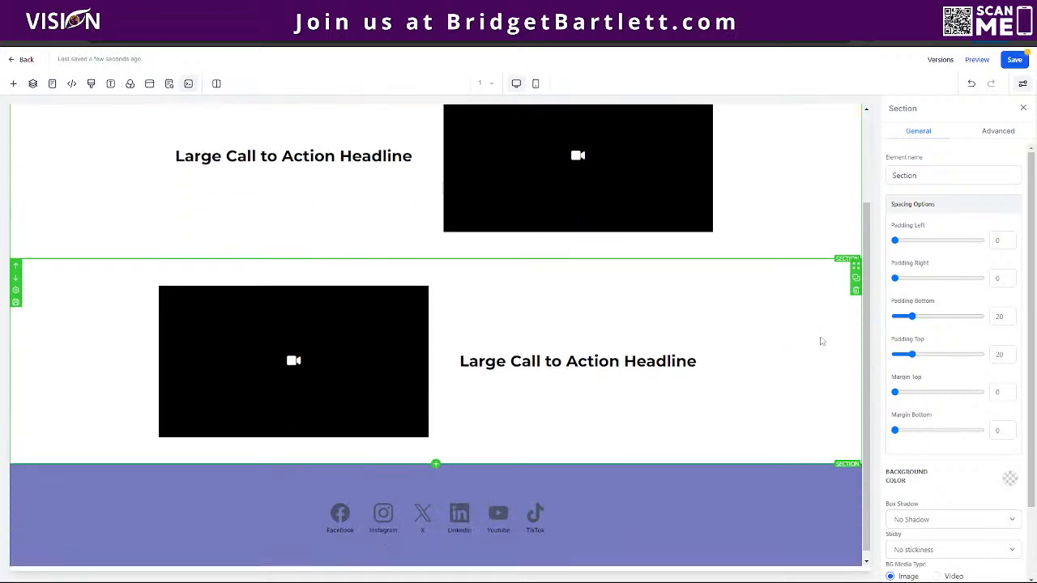
left_click(856, 270)
scroll(711, 456, "down", 4)
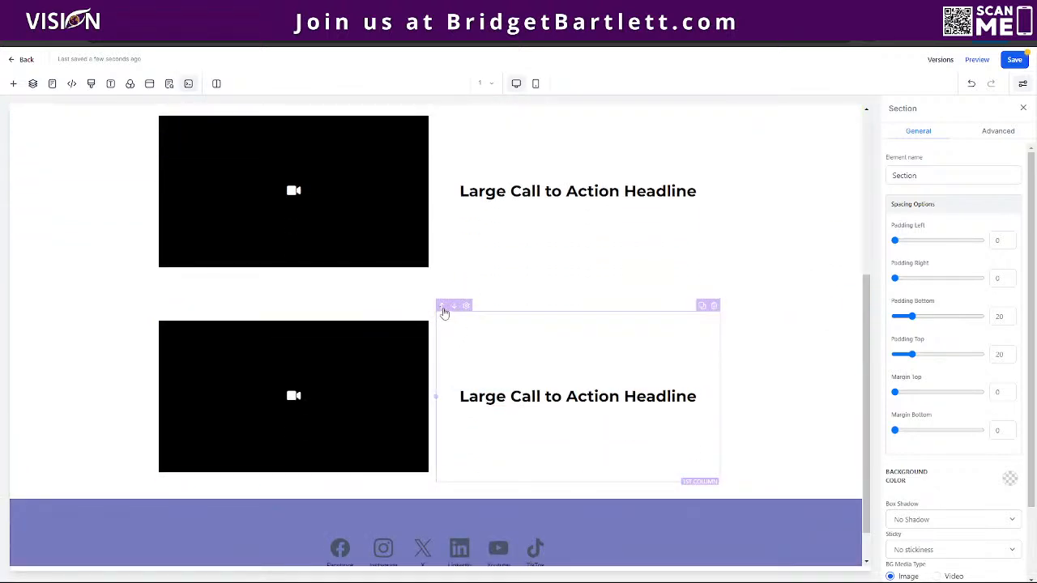
left_click(442, 307)
scroll(732, 397, "up", 5)
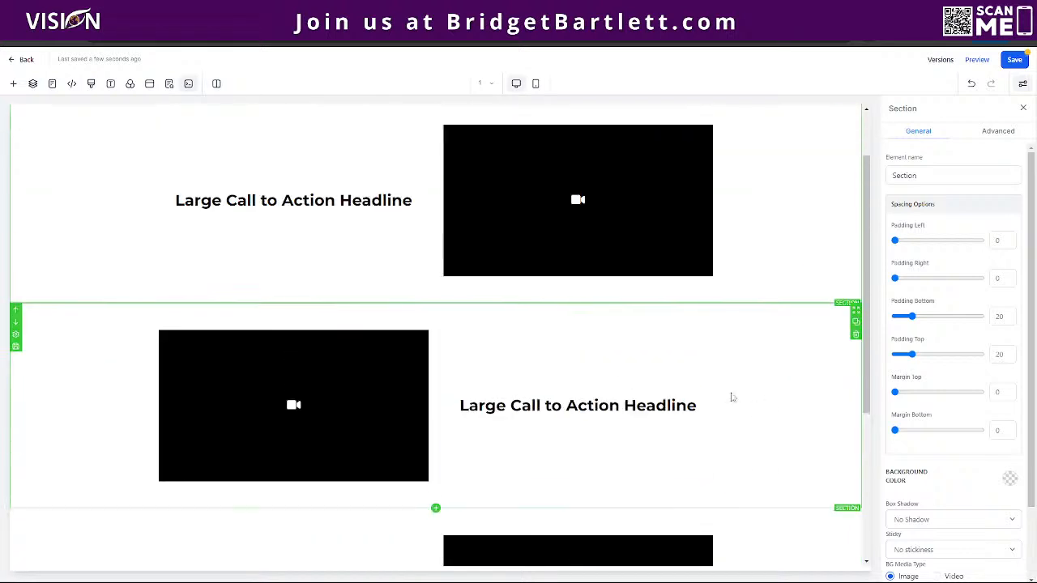
scroll(731, 397, "up", 2)
left_click(1014, 59)
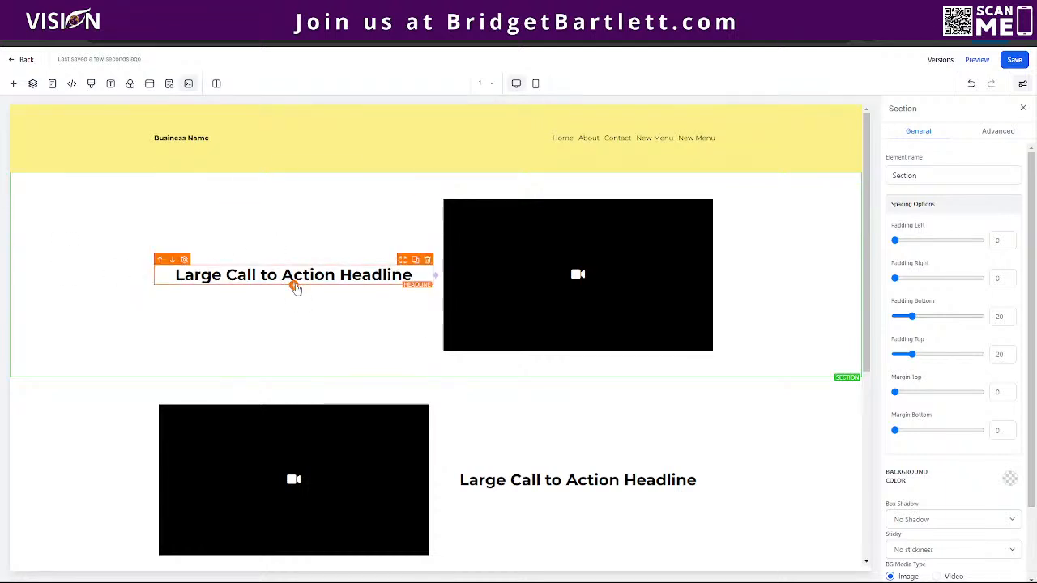
Add a Sub-Headline below the first content section's headline and a Paragraph below that sub-headline
left_click(265, 289)
left_click_drag(178, 195, 343, 290)
left_click(294, 293)
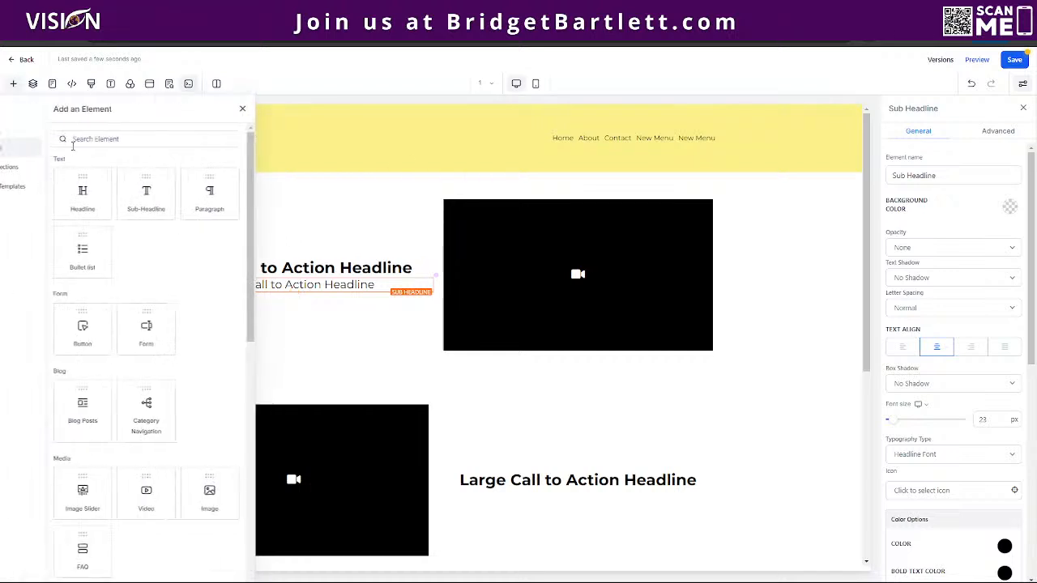
left_click_drag(264, 200, 358, 329)
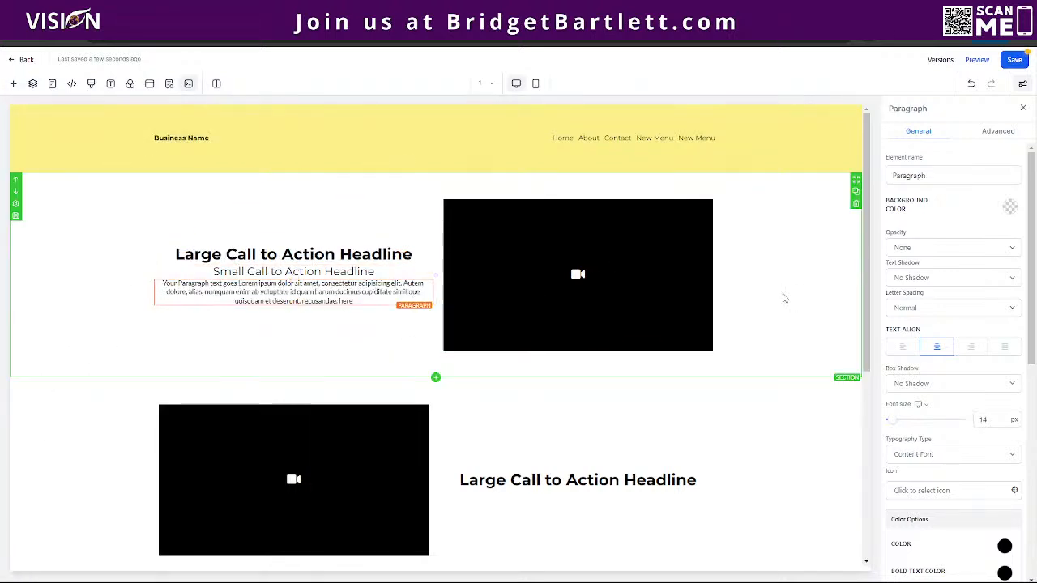
Save the first content section, with its headline, sub-headline, paragraph and video, as a Template named Test
scroll(729, 340, "down", 1)
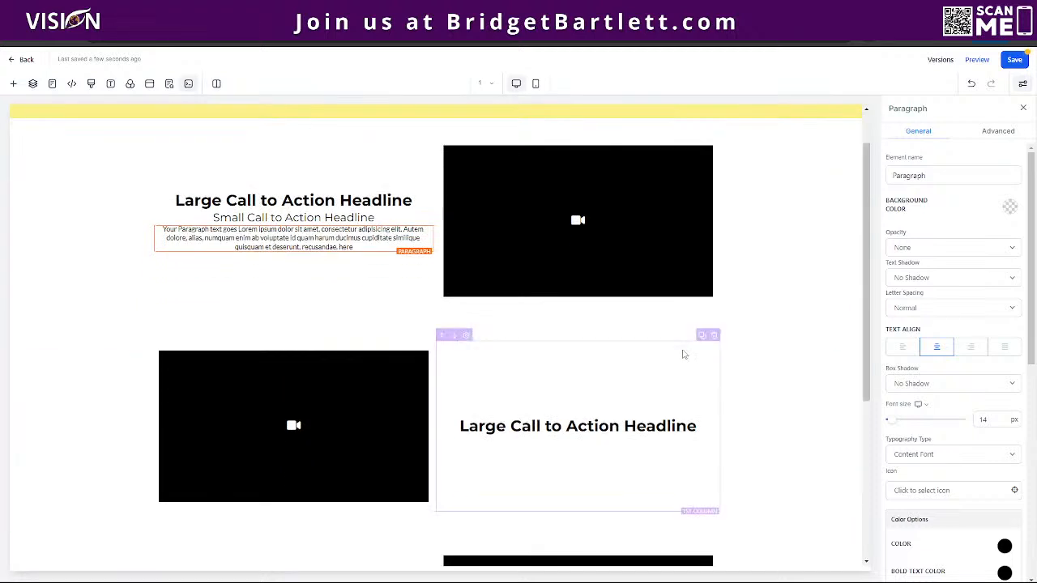
scroll(88, 305, "up", 1)
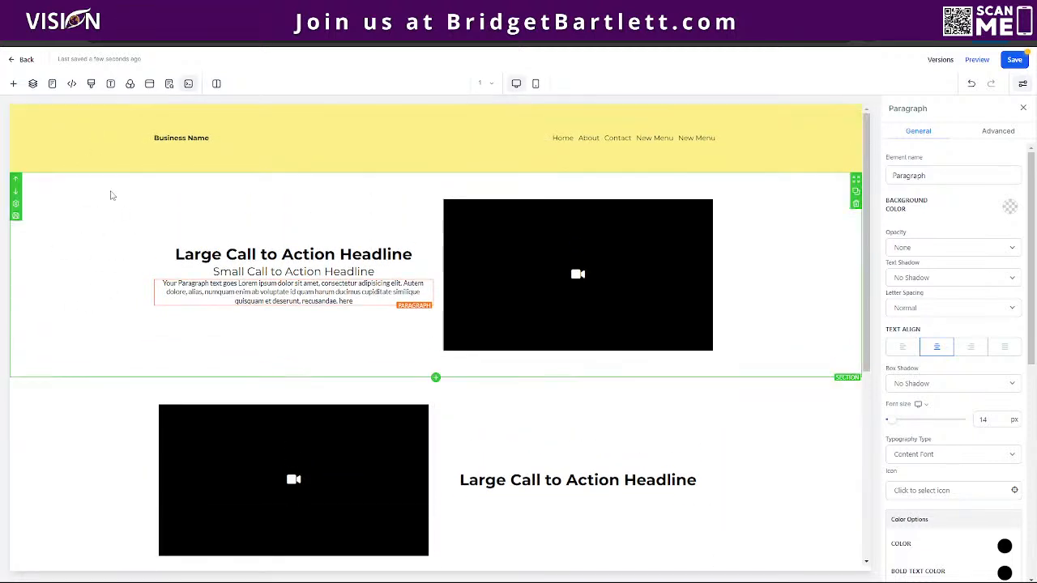
left_click(111, 151)
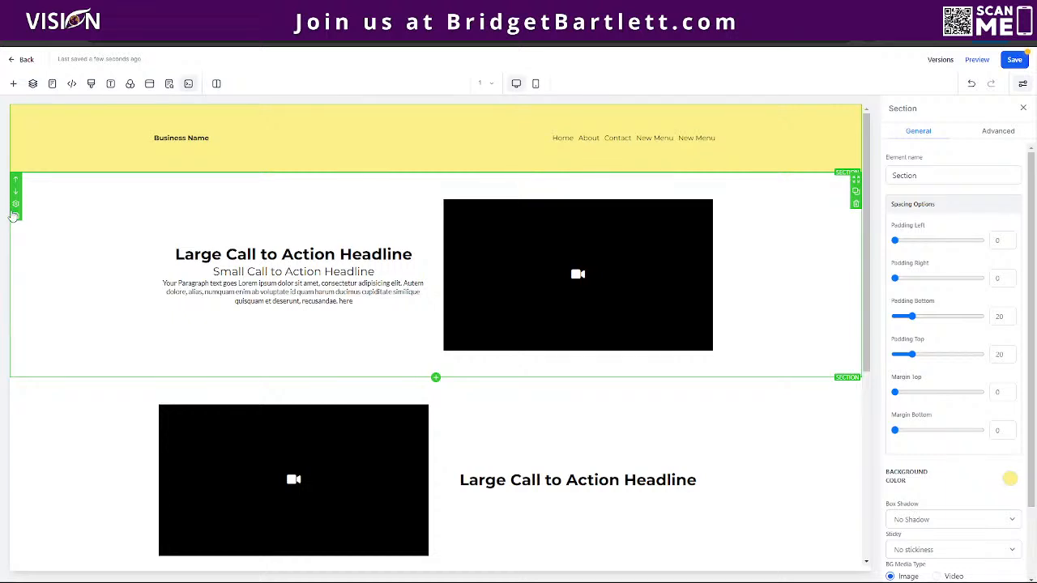
left_click(15, 216)
left_click(478, 306)
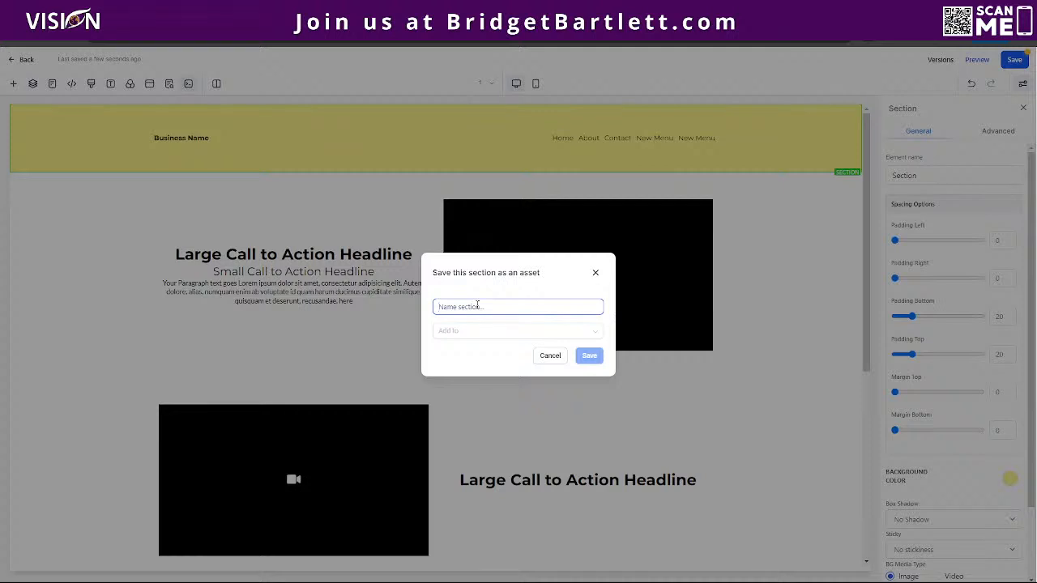
type("Test")
left_click(474, 332)
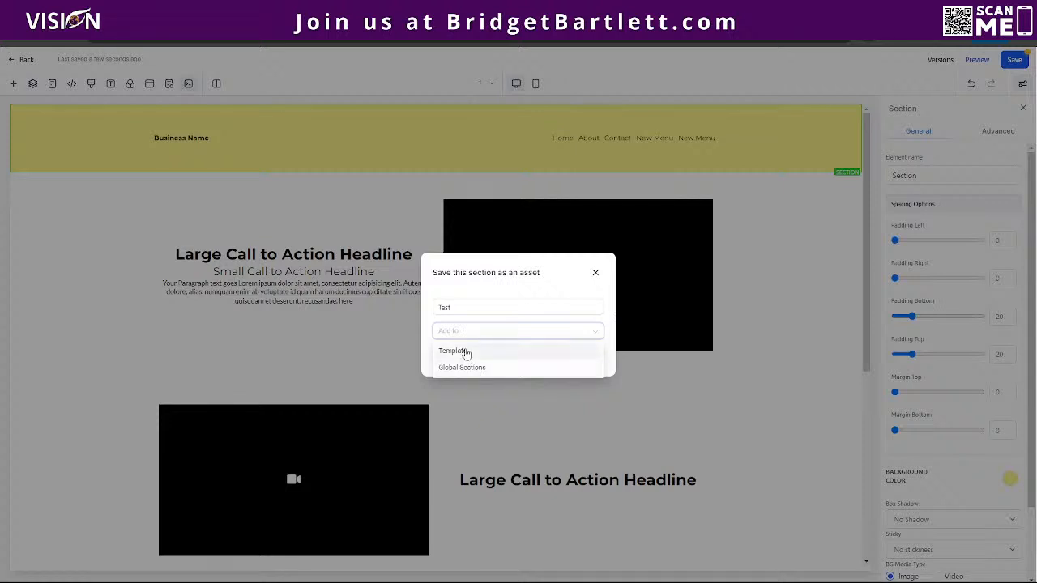
left_click(467, 351)
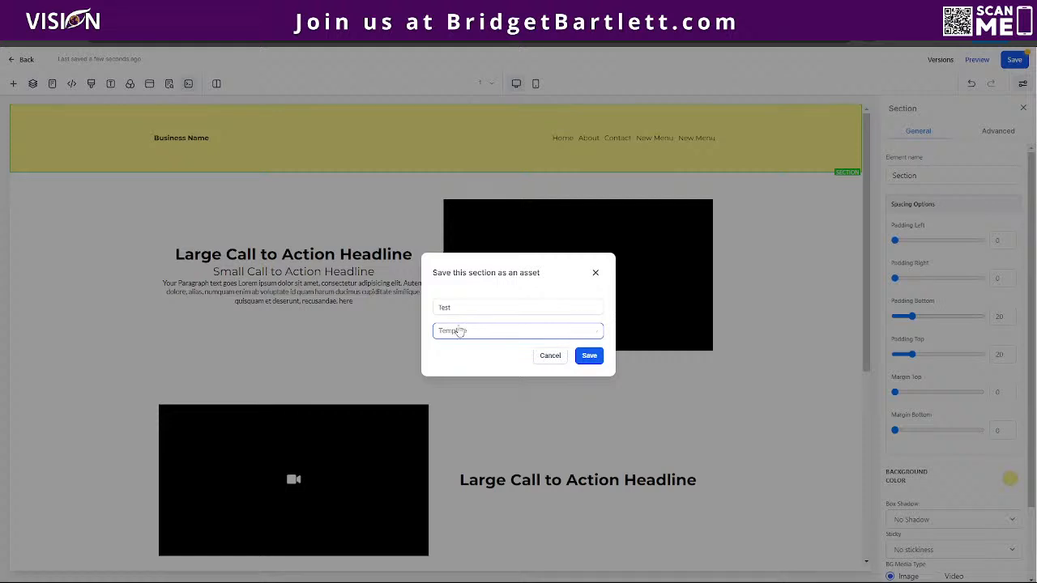
left_click(591, 357)
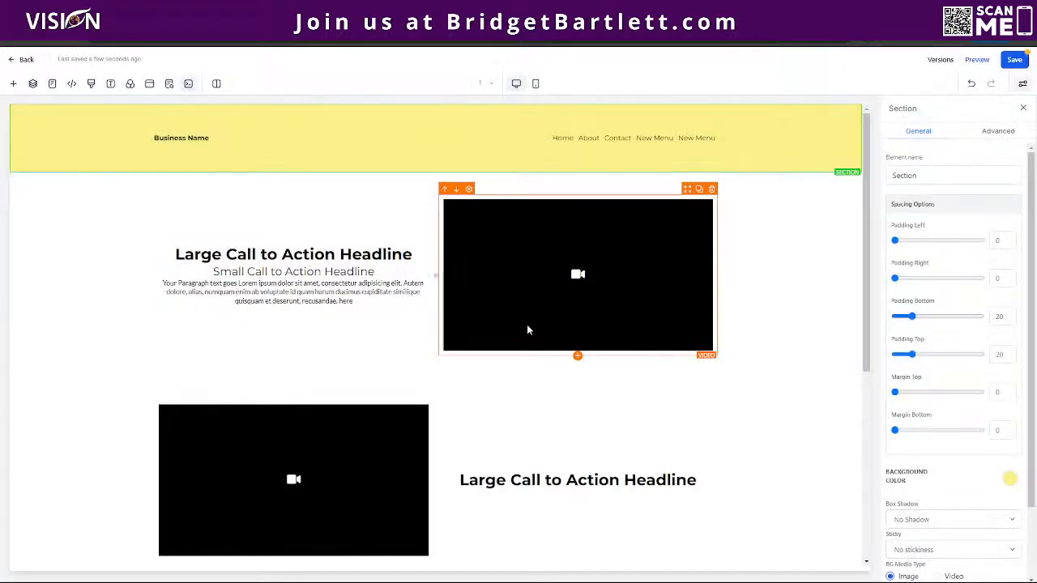
Search the section templates for test and insert the Test template directly below the yellow navigation section
left_click(13, 84)
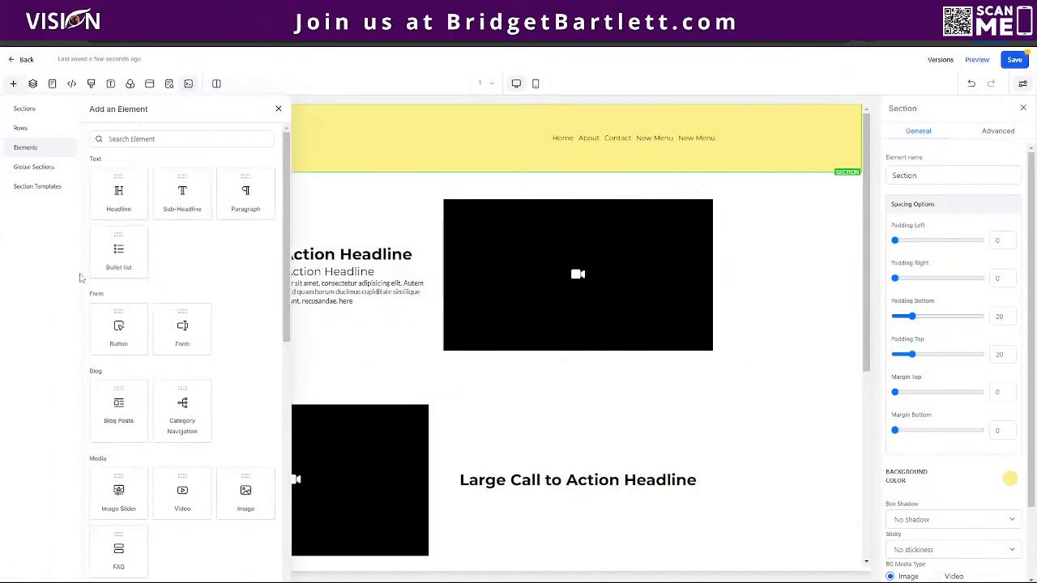
left_click(26, 187)
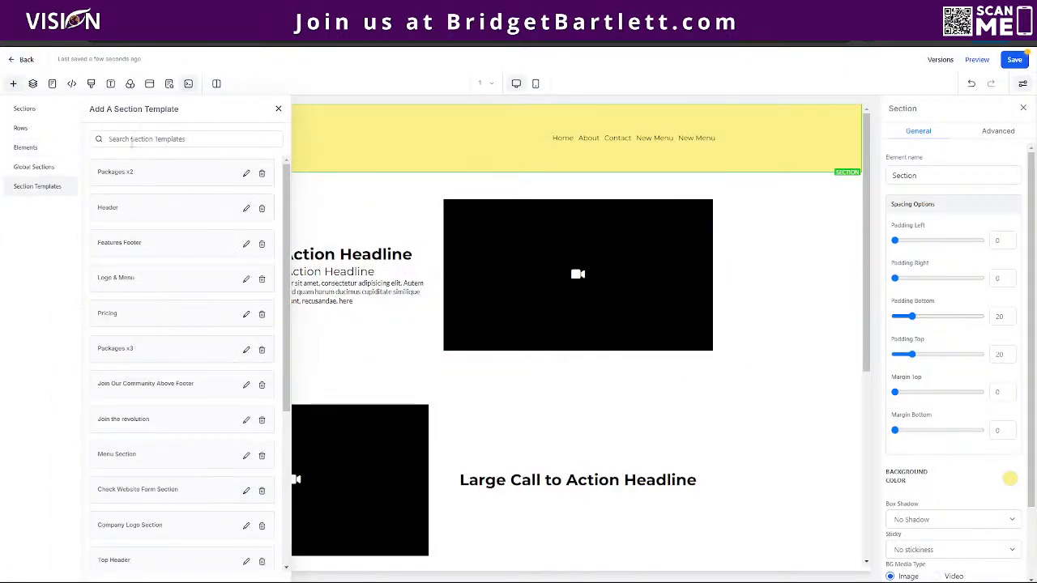
left_click(170, 139)
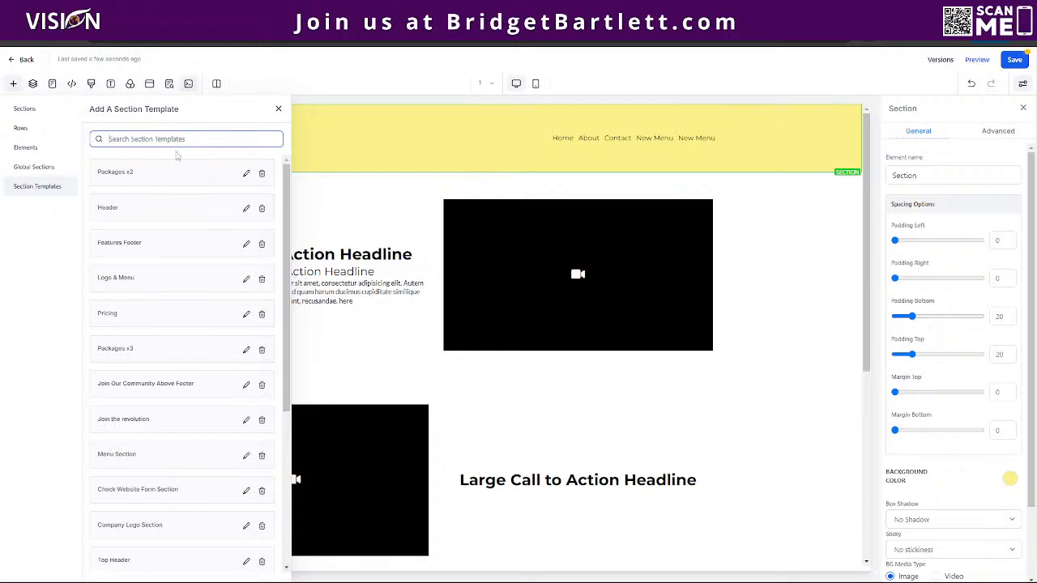
type("test")
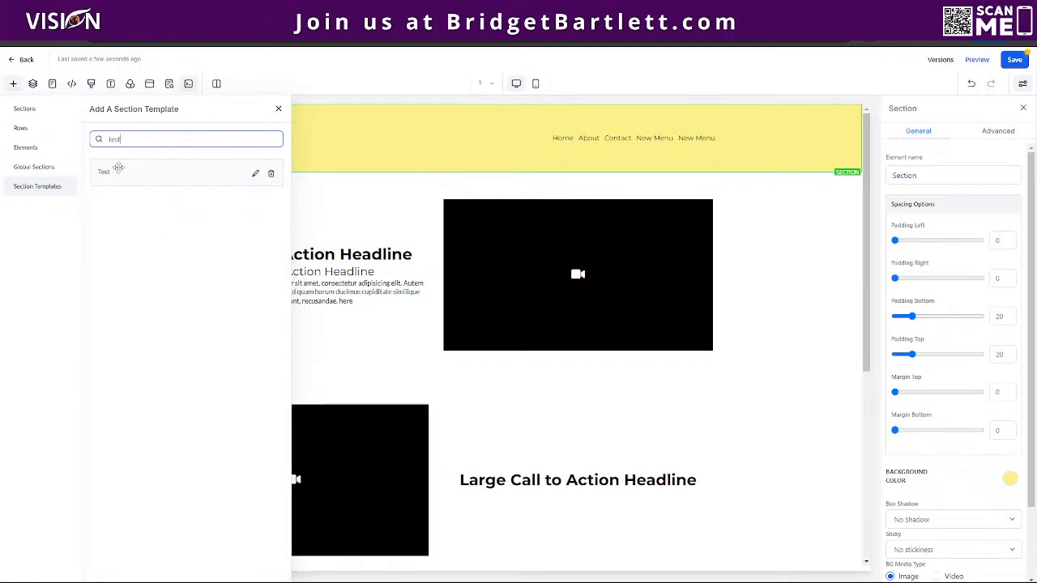
left_click_drag(118, 168, 459, 177)
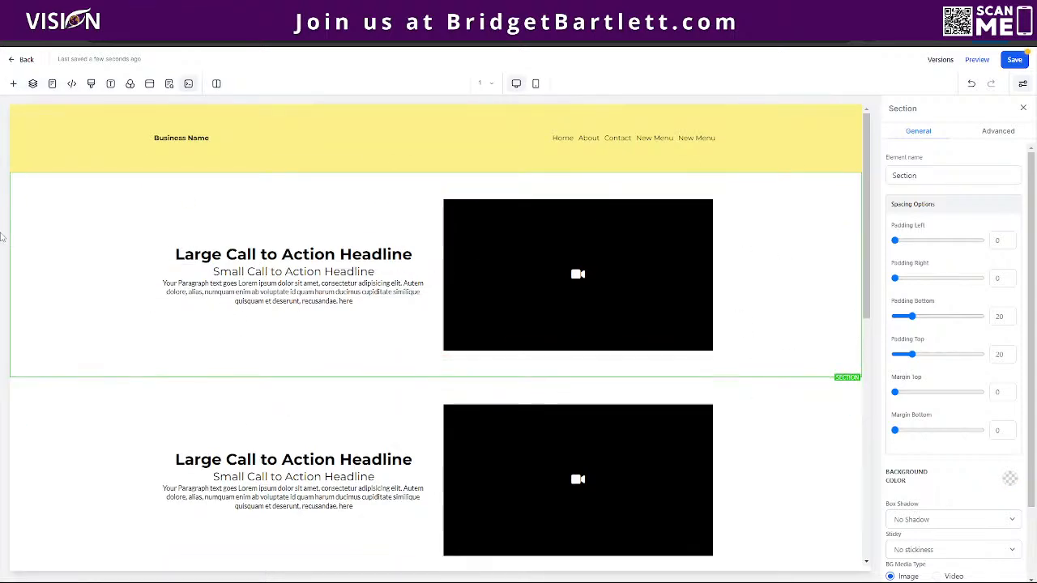
Review the page's sections from the yellow navigation header down to the social icons footer
scroll(81, 306, "down", 7)
scroll(81, 306, "up", 5)
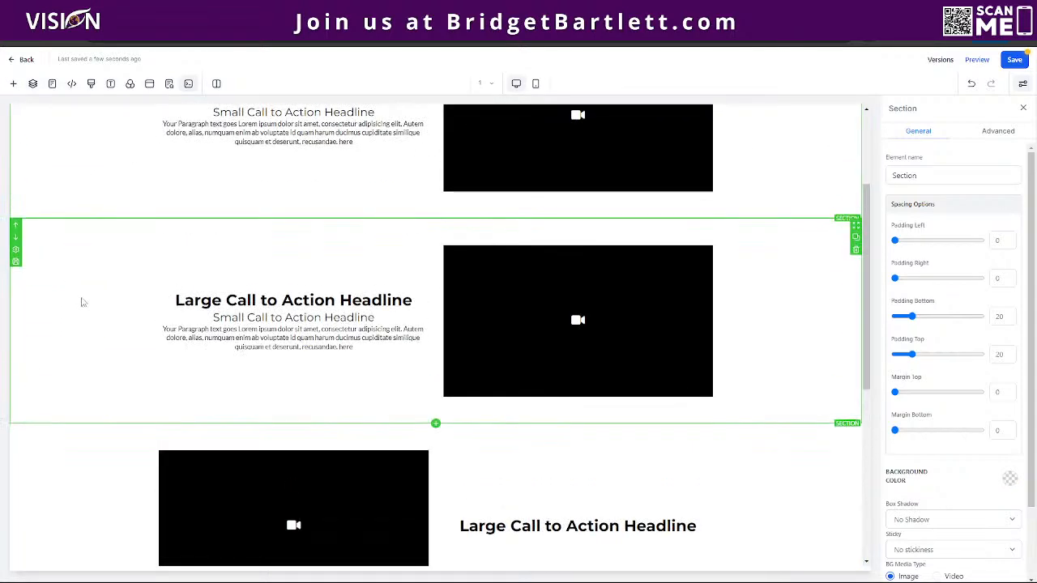
scroll(81, 302, "up", 2)
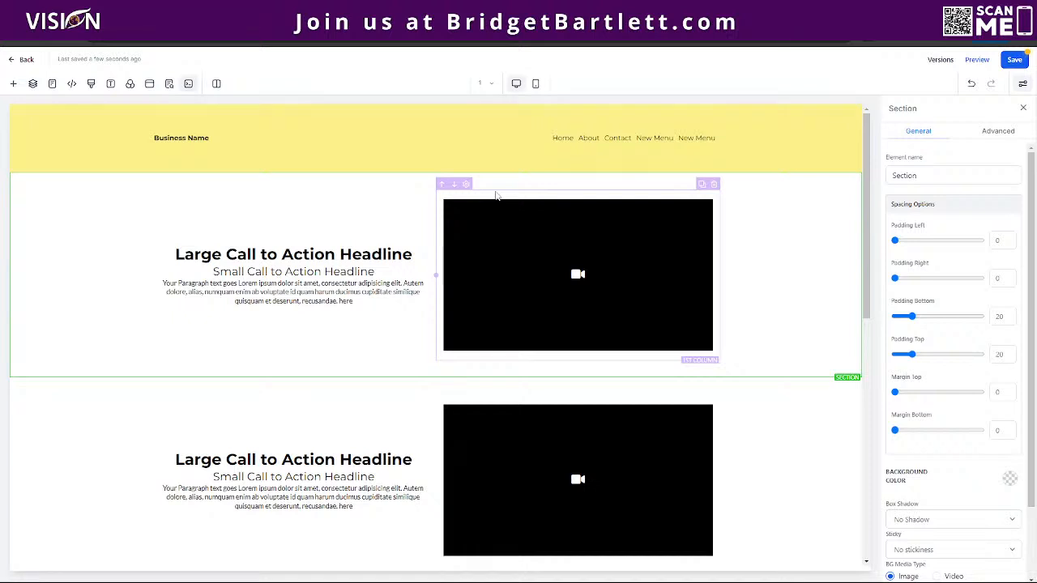
left_click(48, 138)
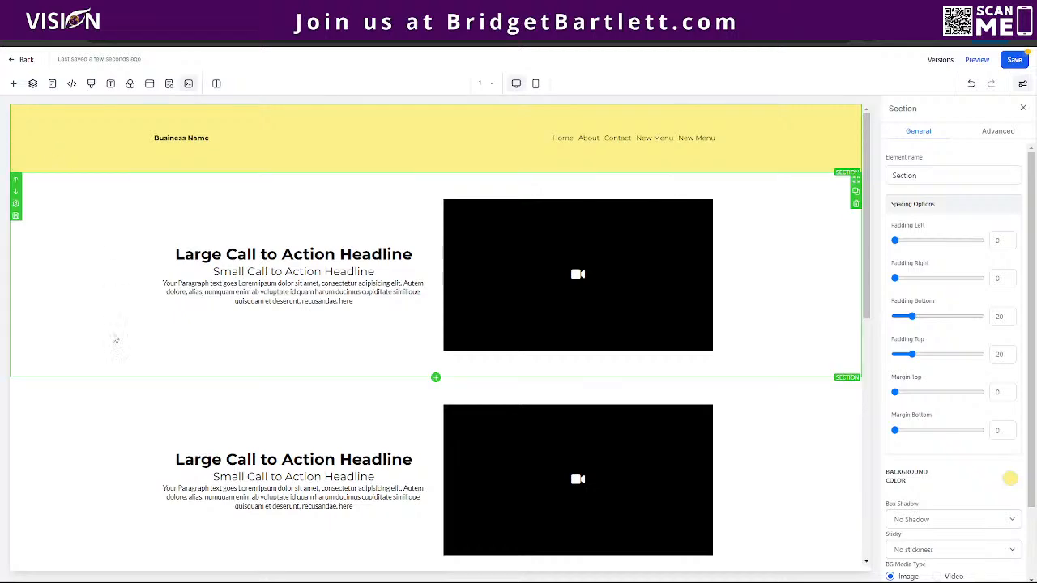
scroll(202, 307, "down", 4)
scroll(162, 380, "up", 4)
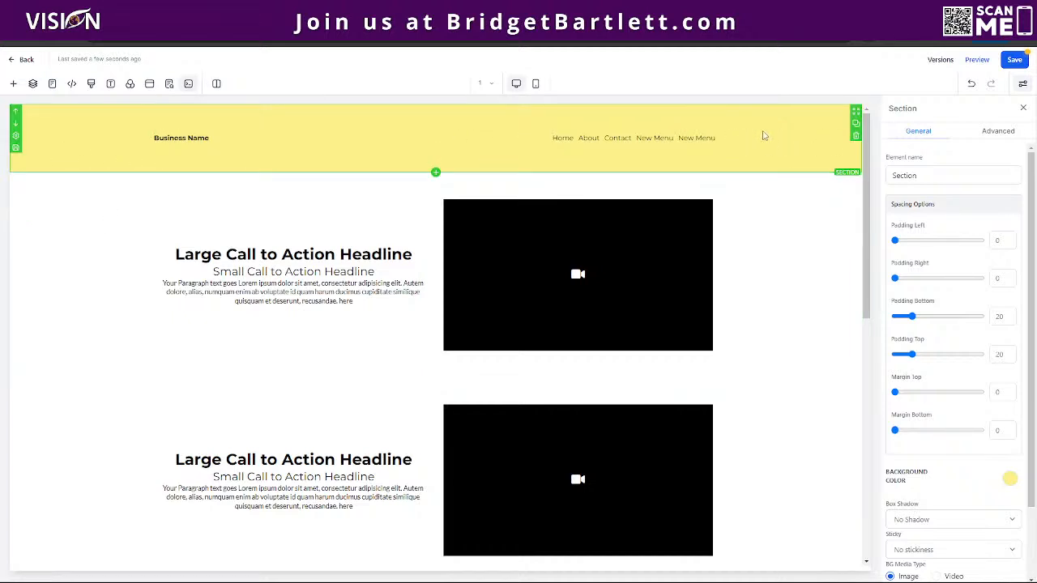
scroll(764, 445, "down", 10)
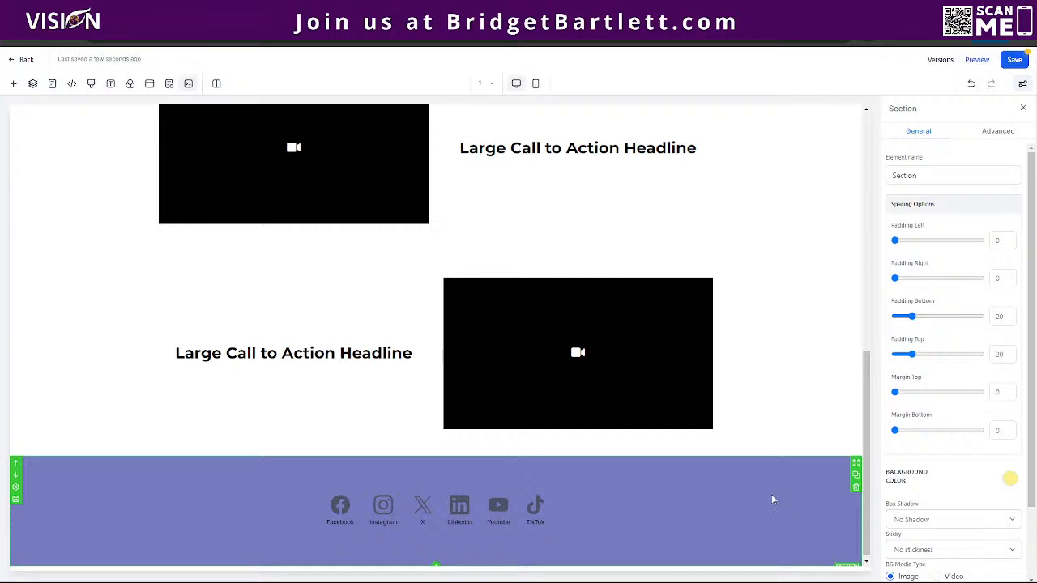
scroll(776, 465, "up", 10)
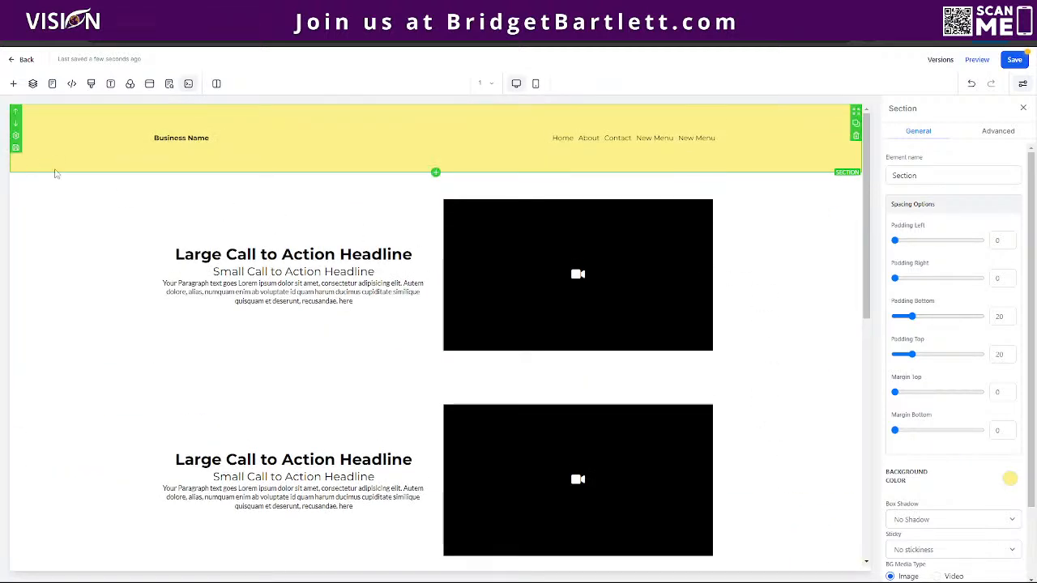
Save the yellow navigation section as an asset named Test Header in Global Sections
left_click(16, 149)
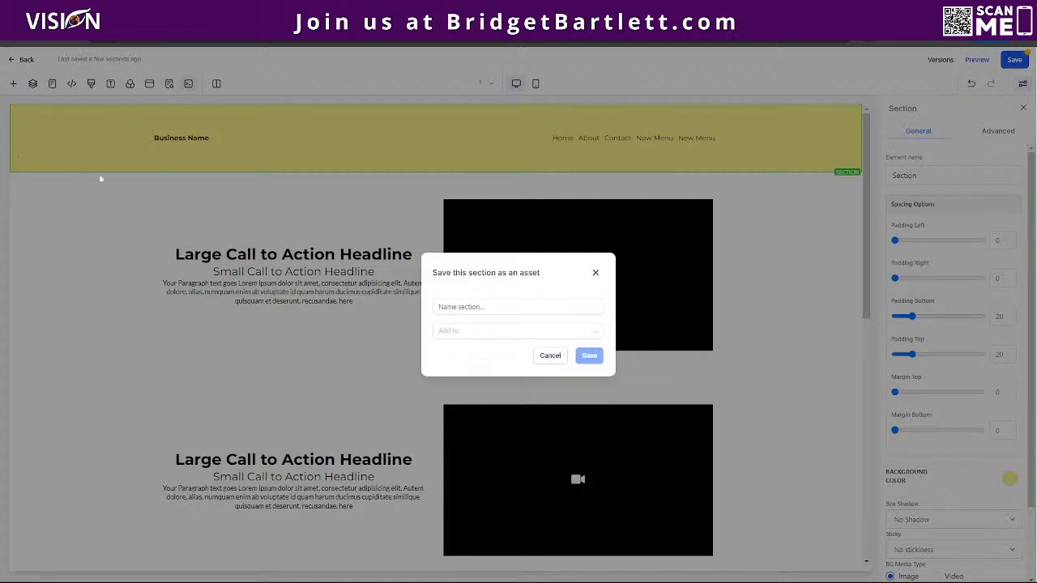
left_click(489, 308)
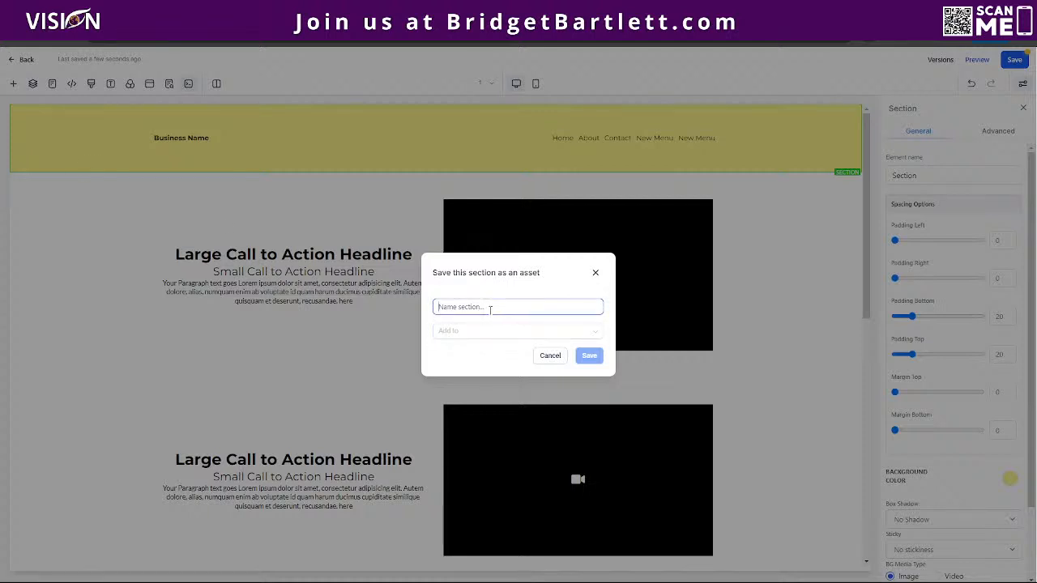
type("l")
key("BackSpace")
type("les")
left_click(459, 332)
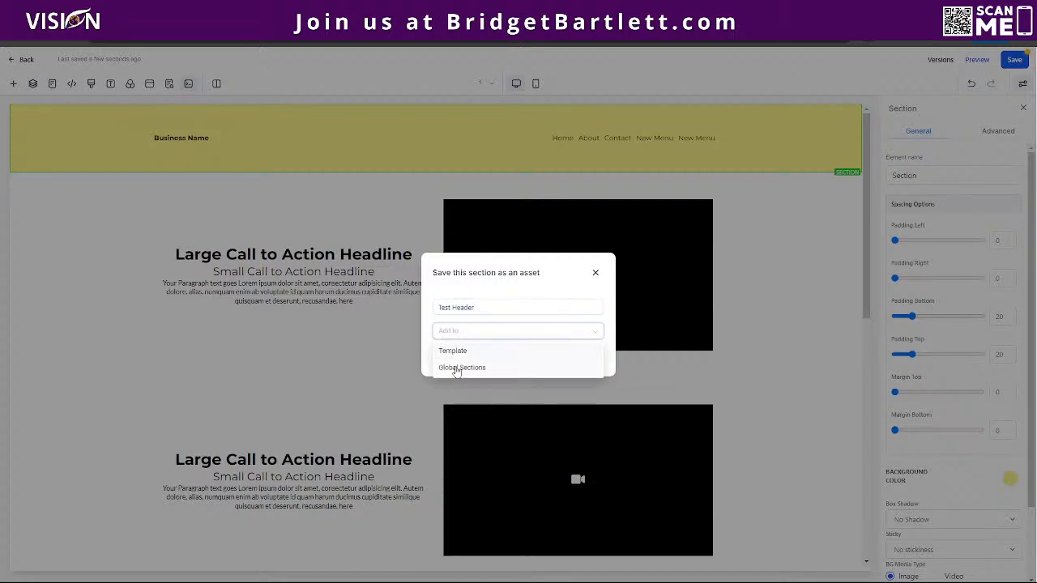
left_click(455, 372)
left_click(587, 356)
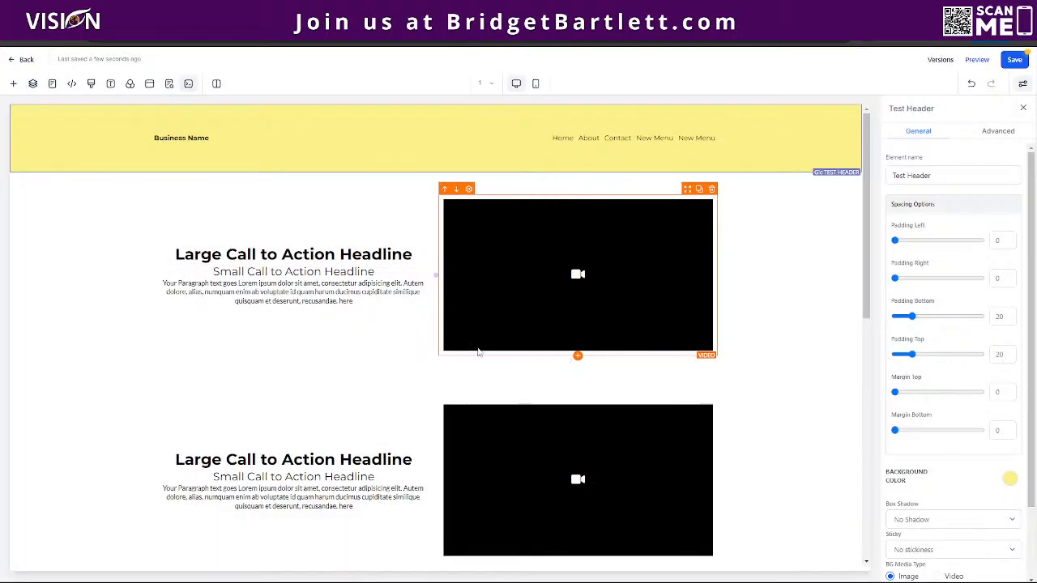
Save the purple social icons section at the page's end as a Global Section named Test Footer
scroll(183, 463, "down", 5)
scroll(182, 462, "down", 3)
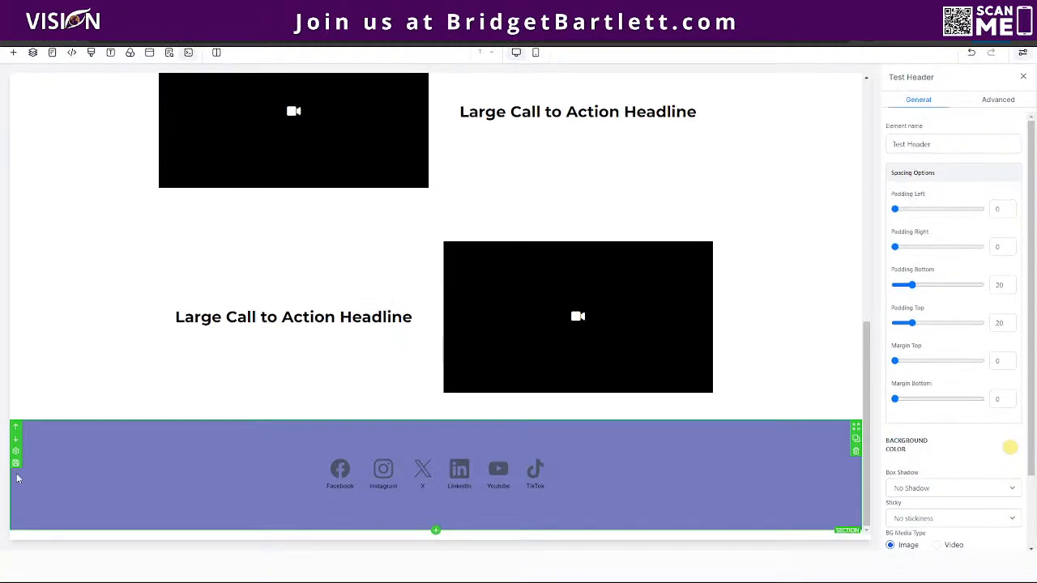
left_click(15, 464)
left_click(469, 275)
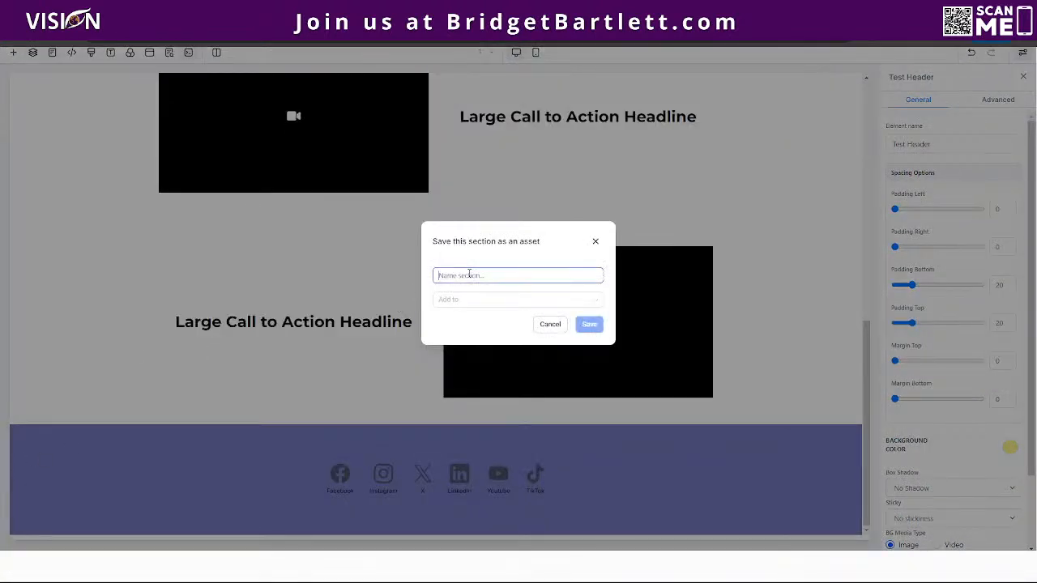
type("Test Footer")
left_click(450, 300)
left_click(478, 338)
left_click(589, 324)
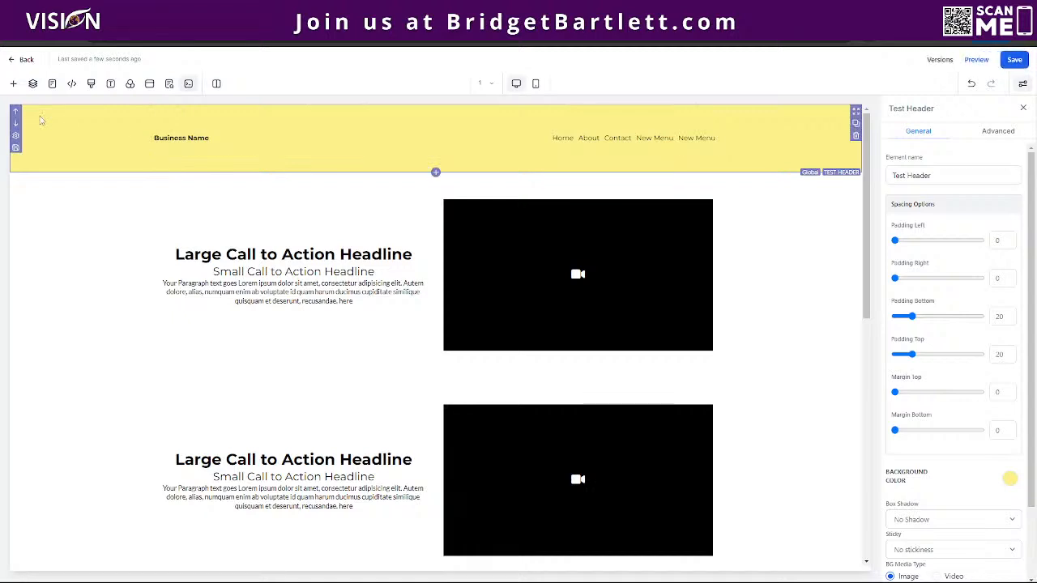
Return to the funnel's steps and create a new funnel step with page name 2 and path 2
left_click(27, 60)
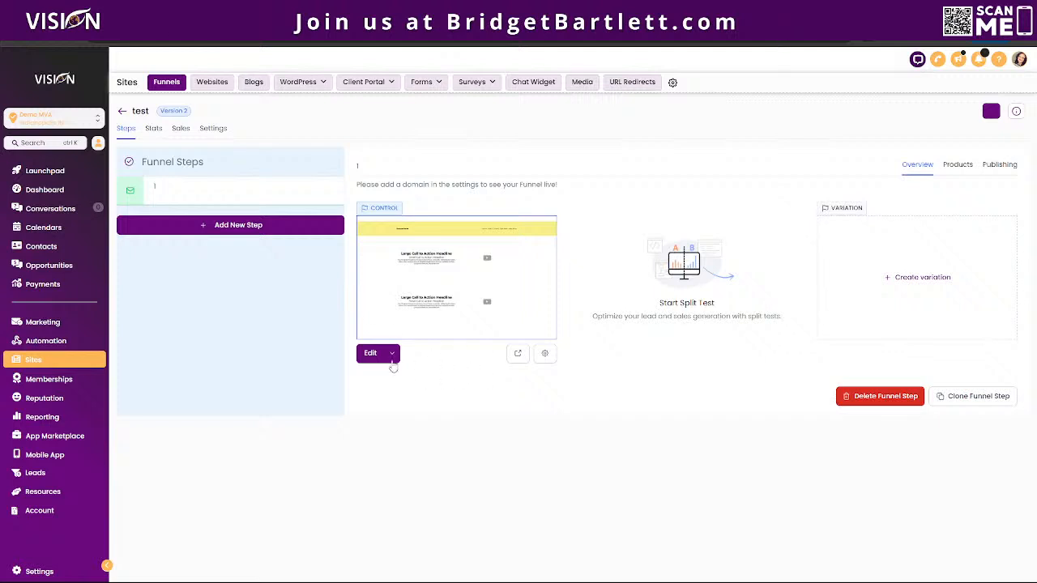
left_click(229, 227)
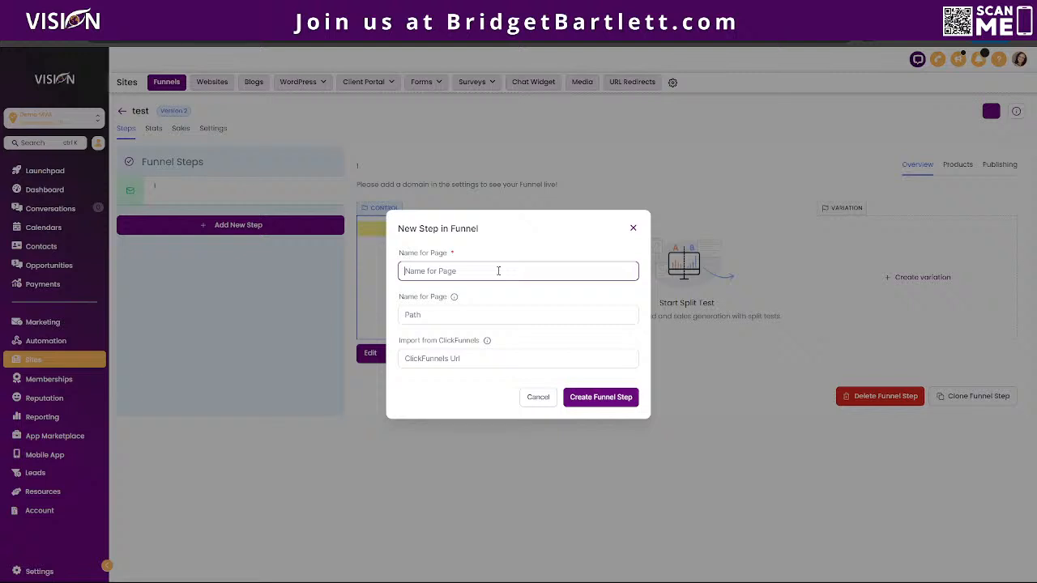
type("2")
key("Tab")
type("2")
left_click(482, 365)
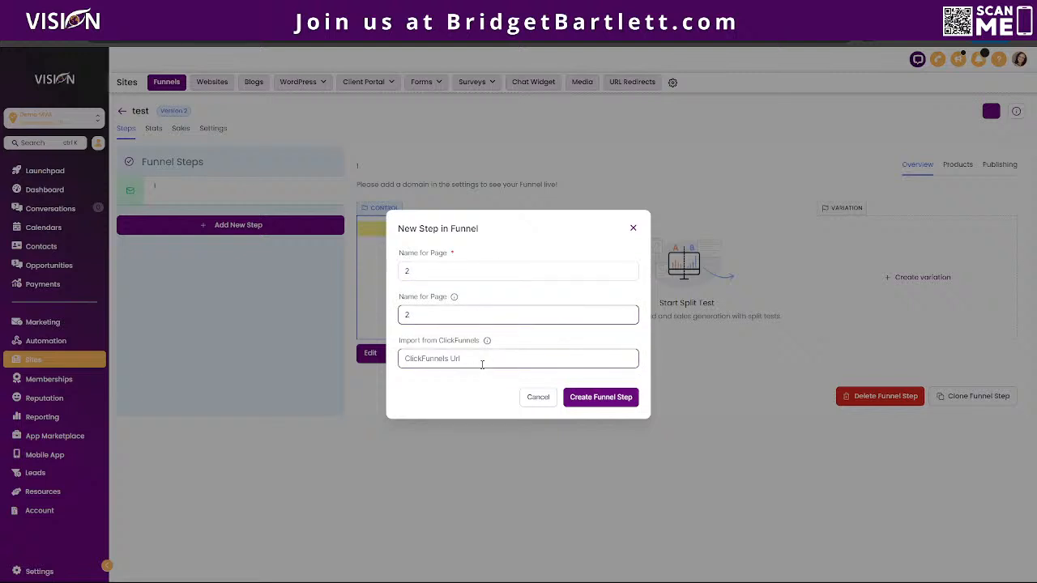
left_click(596, 402)
left_click(596, 399)
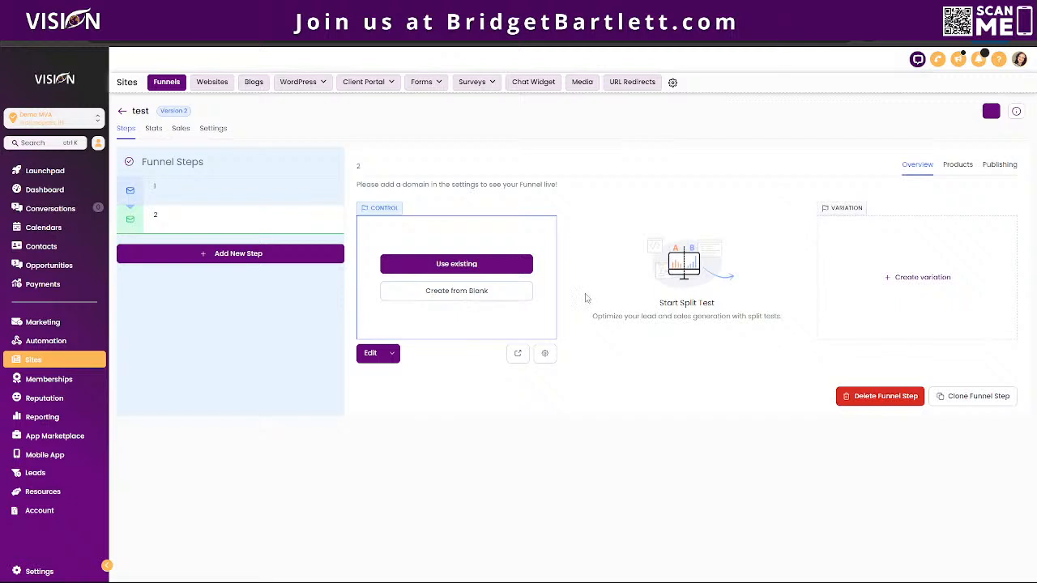
Create the page for step 2 from blank and insert the Test Header global section at its top
left_click(482, 294)
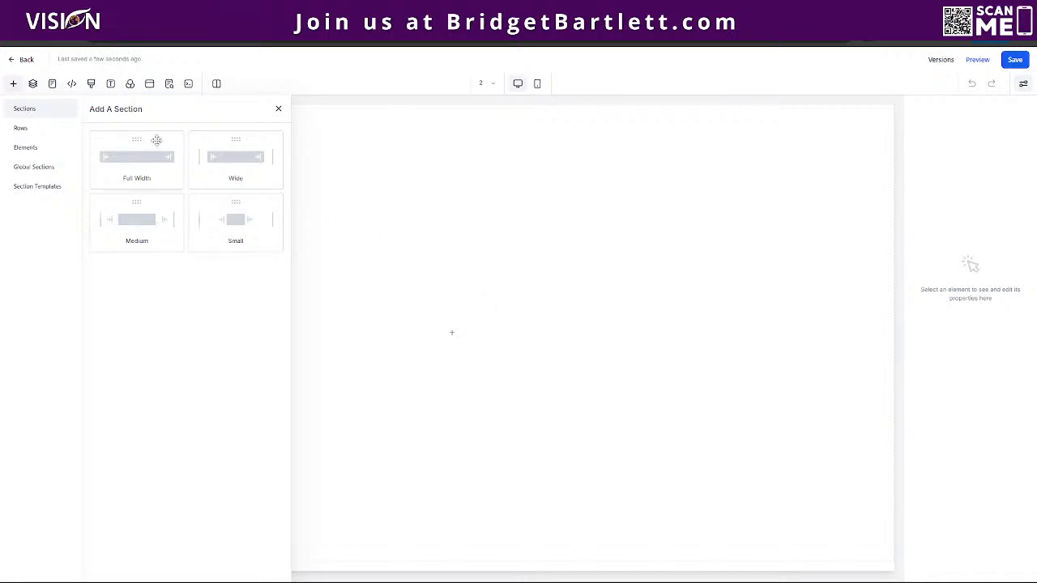
left_click(14, 167)
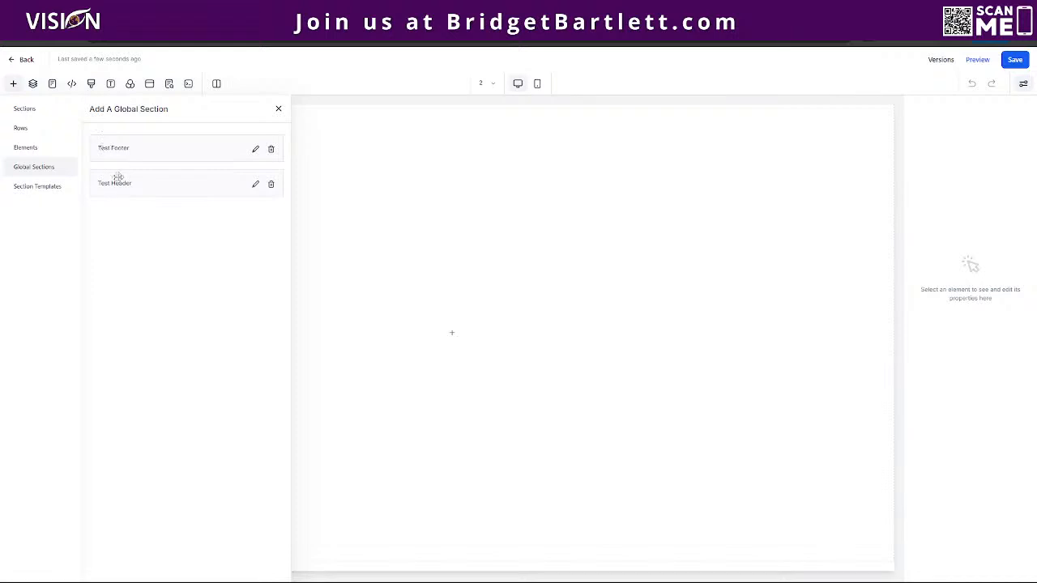
left_click_drag(118, 177, 394, 131)
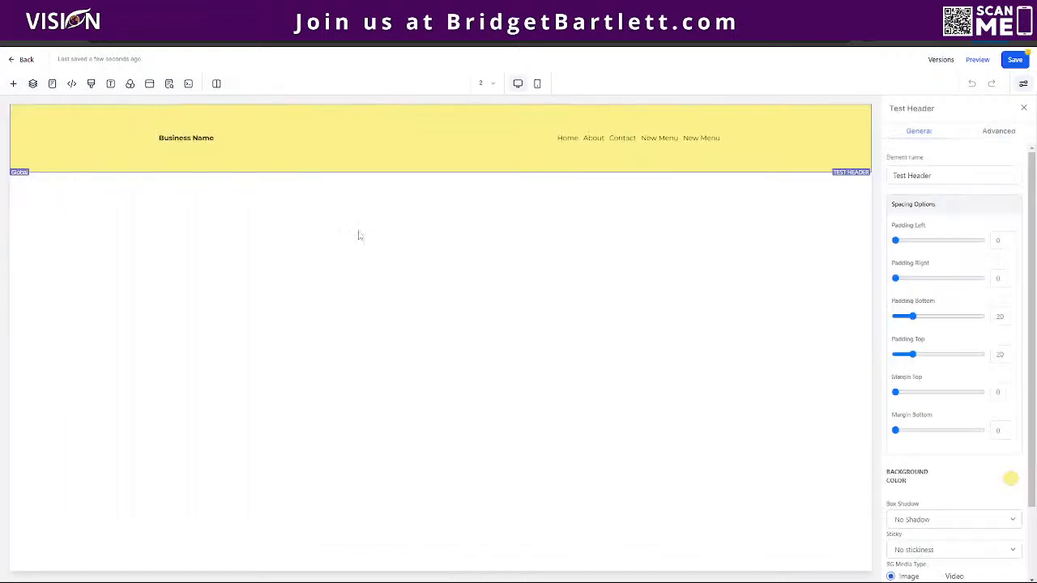
Search the section templates for test and insert the Test template below the Test Header section
left_click(12, 85)
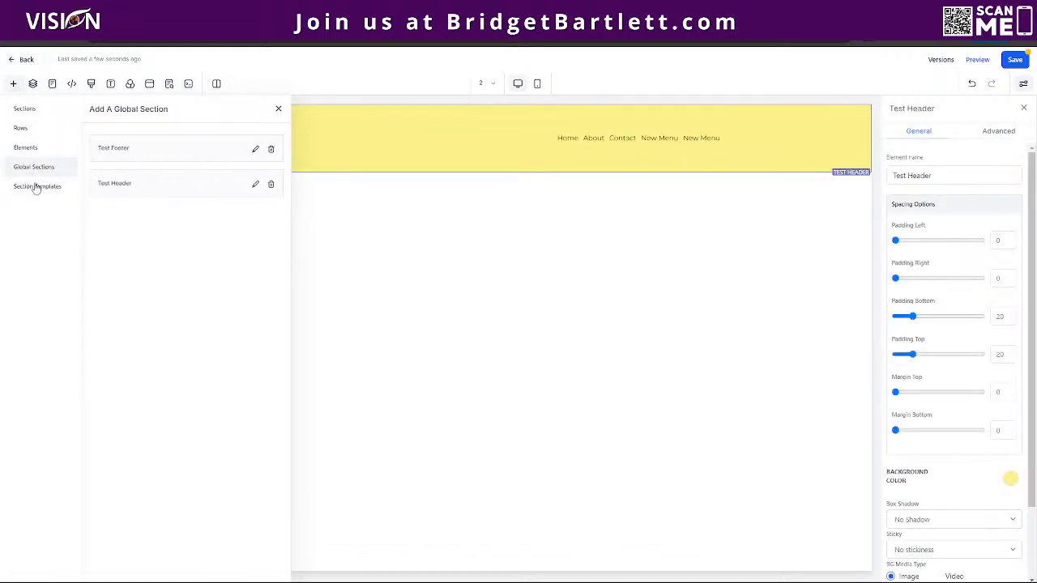
left_click(36, 187)
left_click(150, 139)
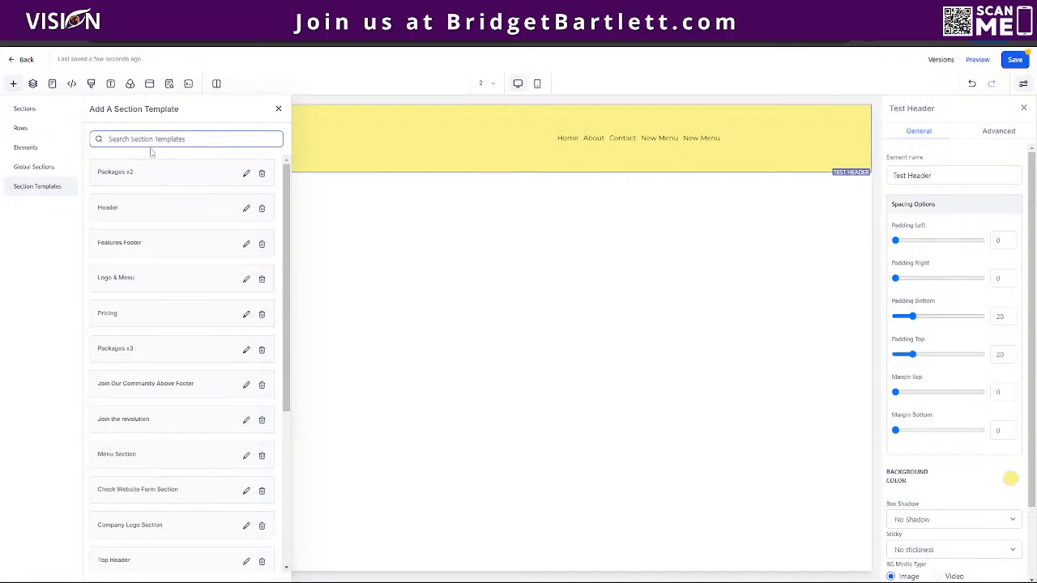
type("test")
left_click_drag(118, 172, 502, 188)
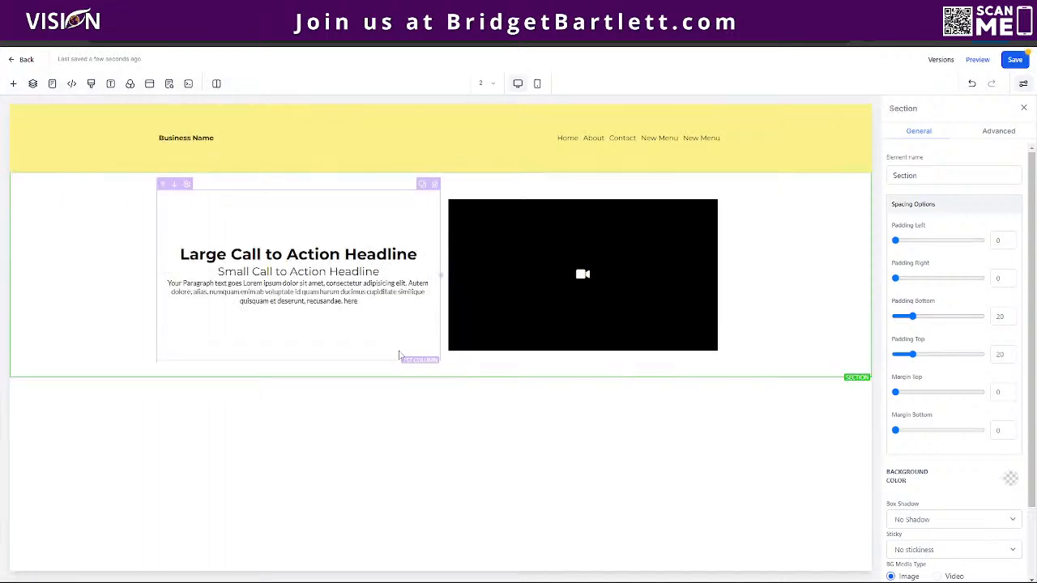
Insert the Test Footer global section below the headline and video section and save the page
left_click(13, 83)
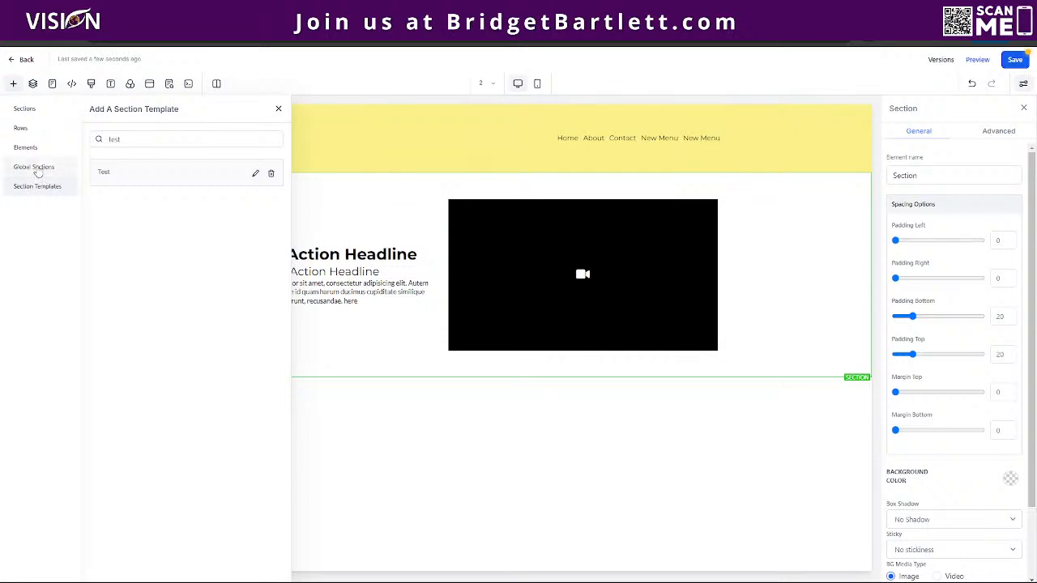
left_click(36, 168)
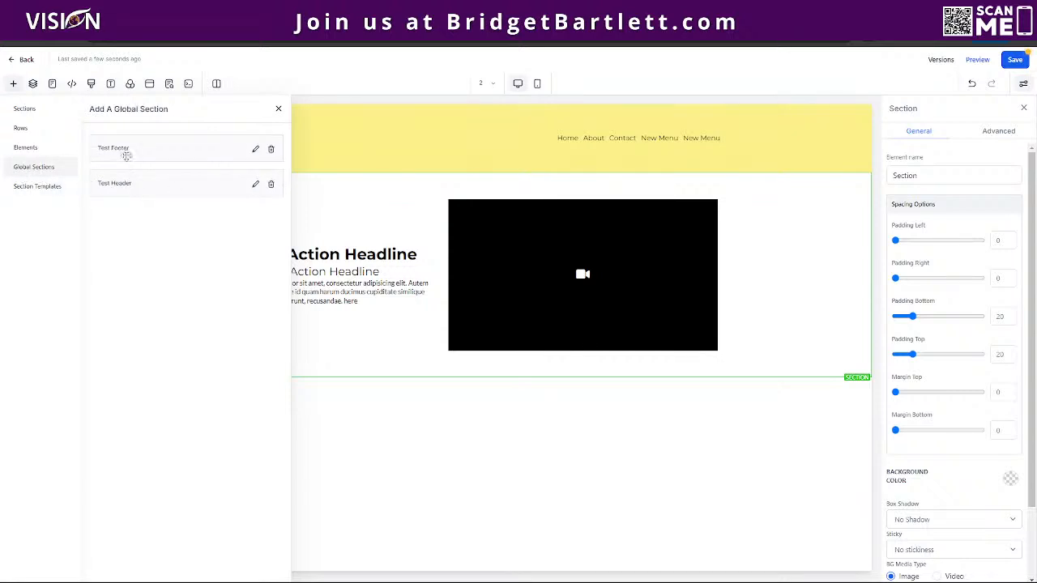
left_click_drag(132, 146, 506, 402)
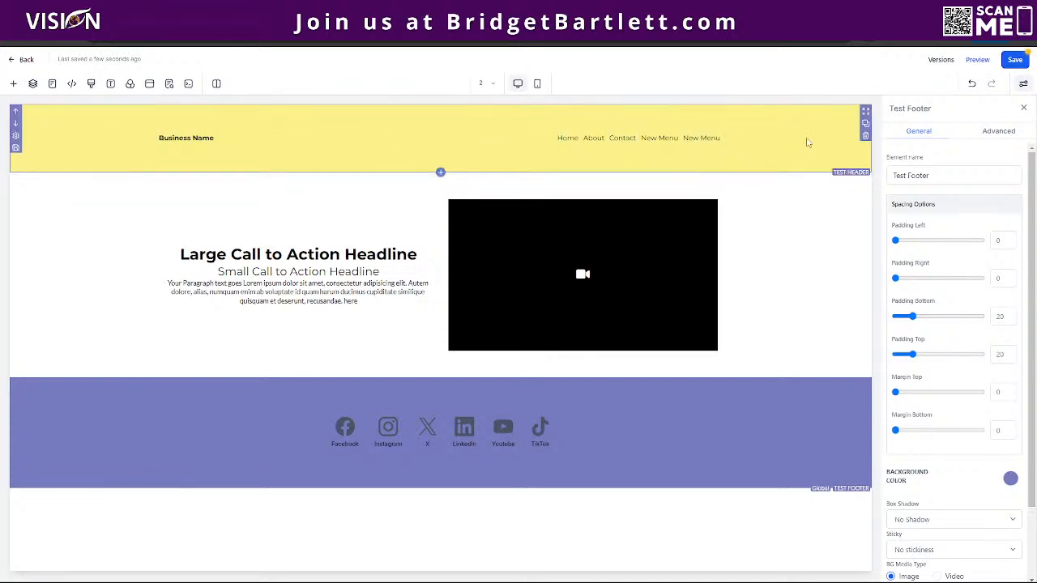
left_click(793, 292)
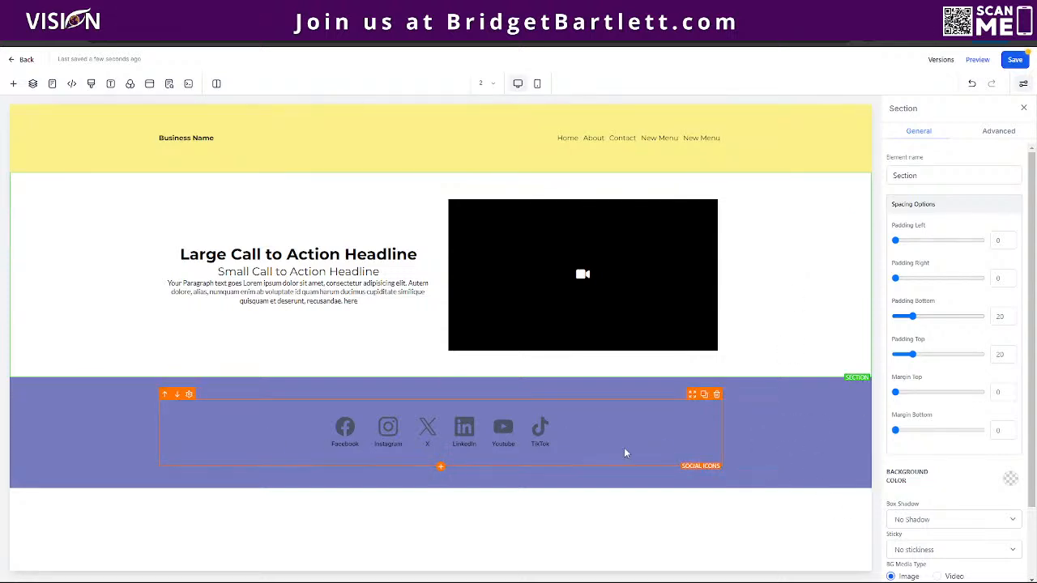
left_click(1015, 59)
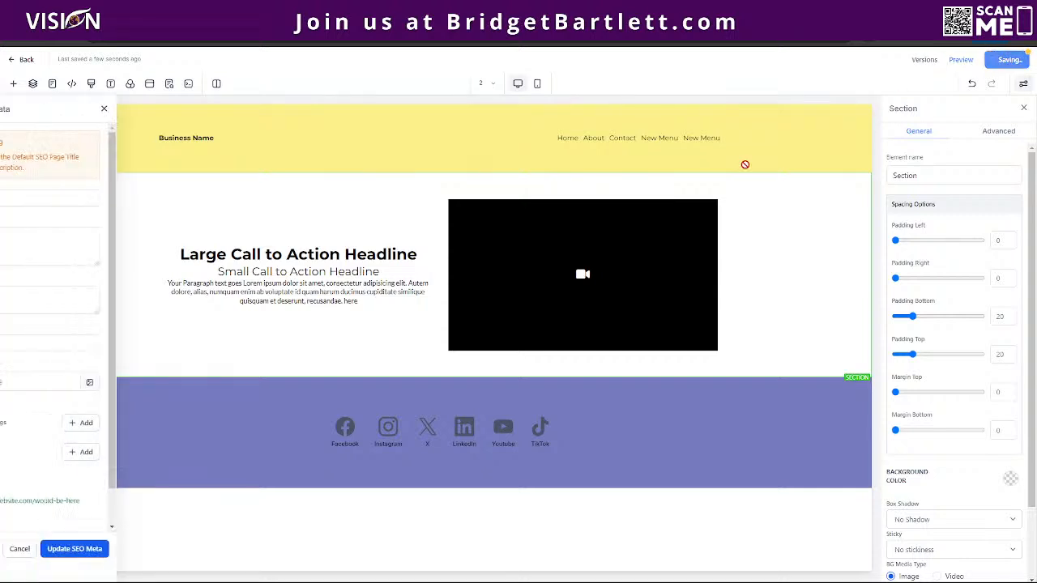
Return to the funnel's steps and clone step 2 within the same funnel
left_click(26, 60)
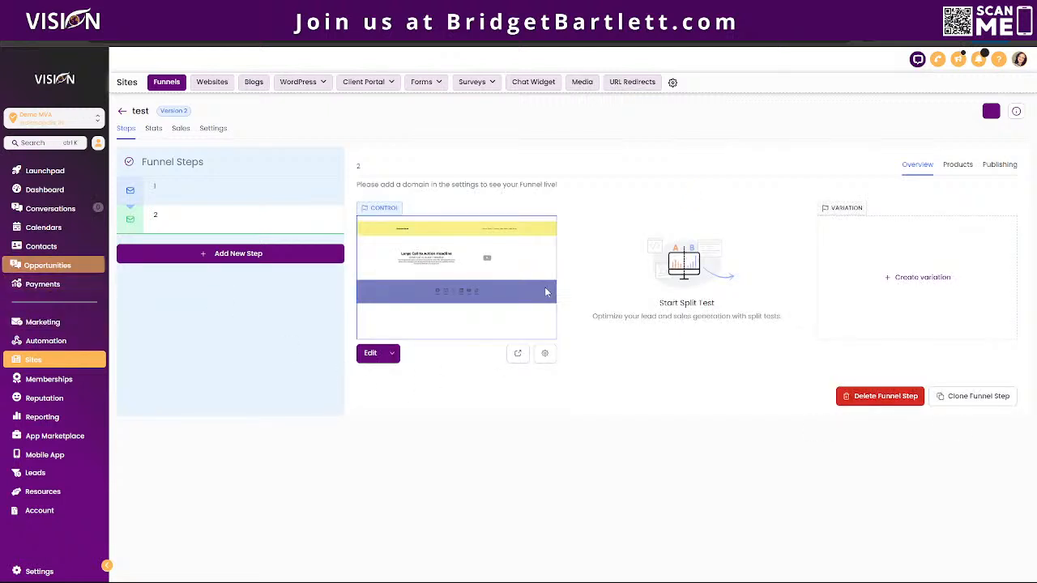
left_click(980, 397)
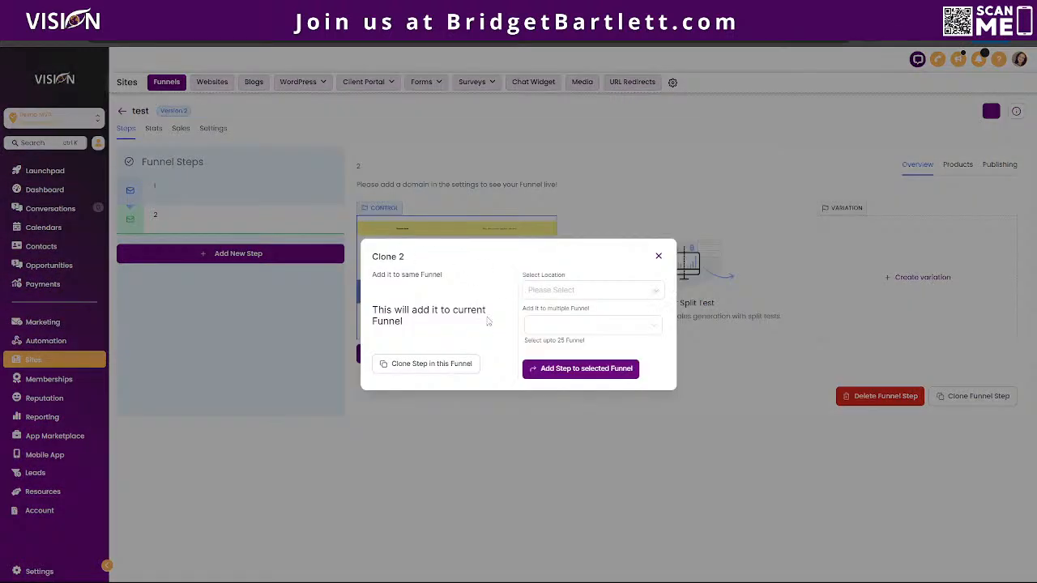
left_click(425, 364)
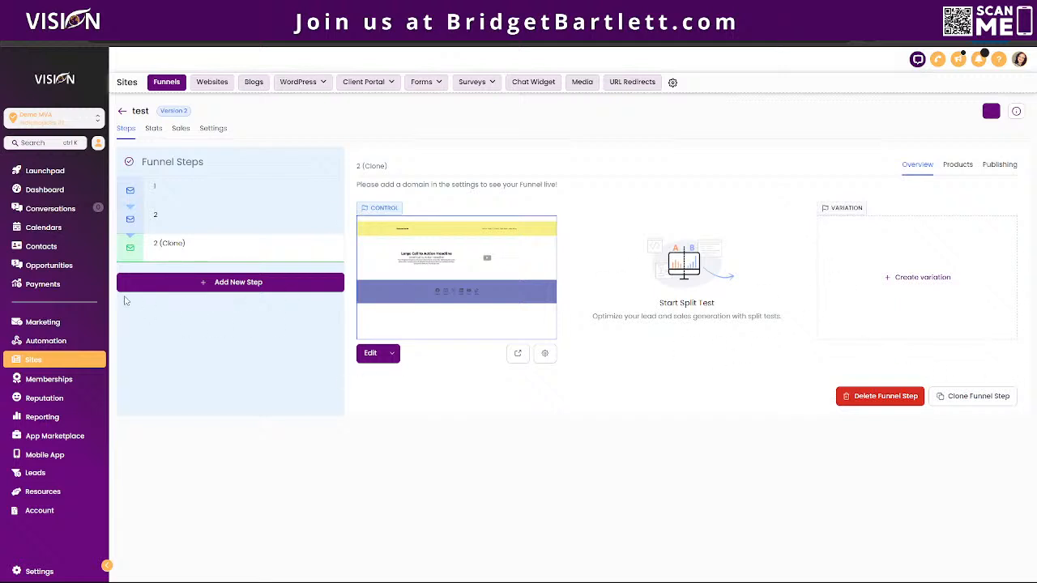
Create another funnel step with page name 3 and path 3
left_click(203, 284)
left_click(445, 271)
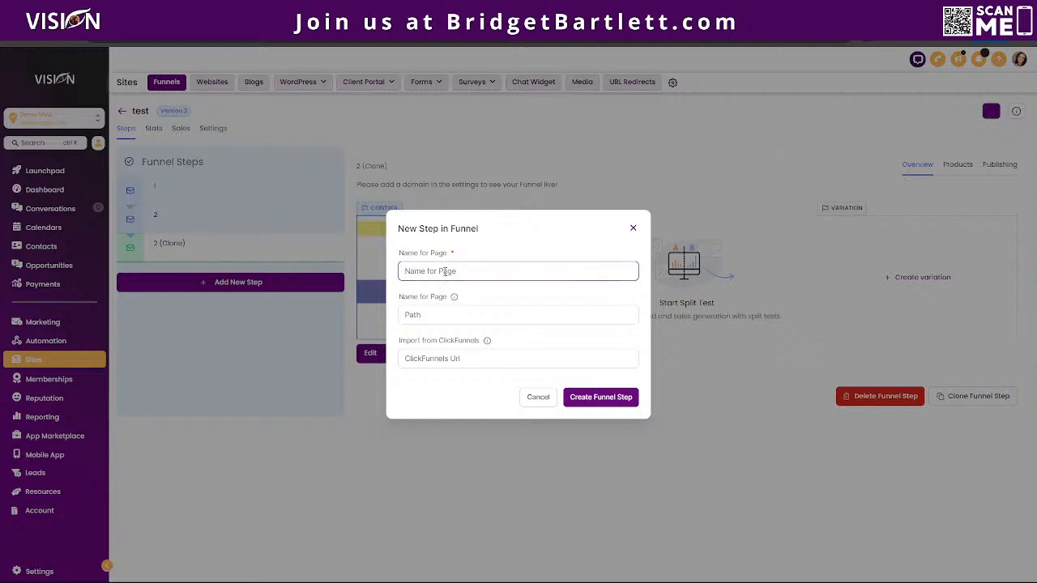
type("3")
left_click(440, 315)
type("3")
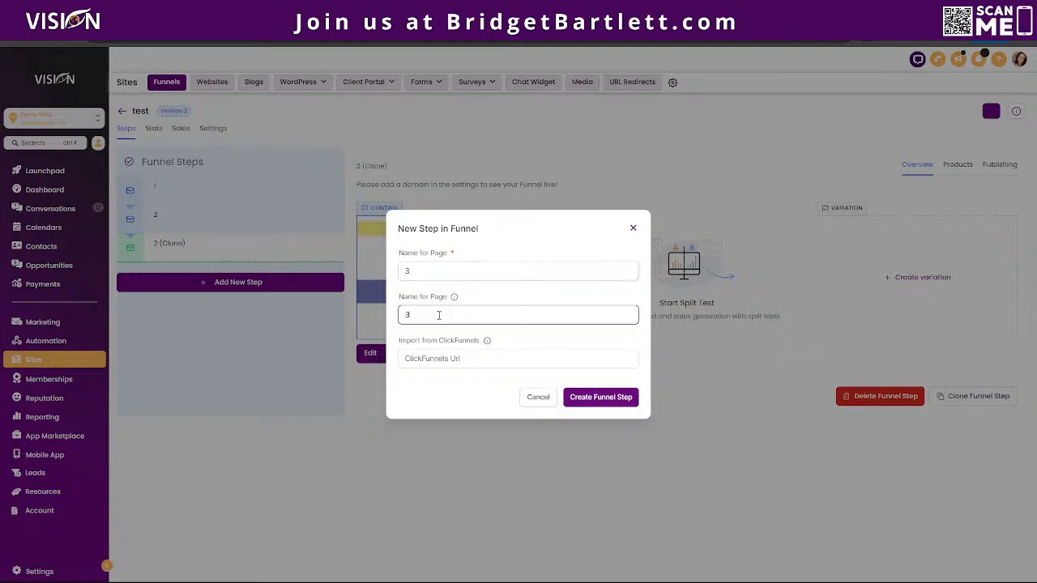
left_click(596, 399)
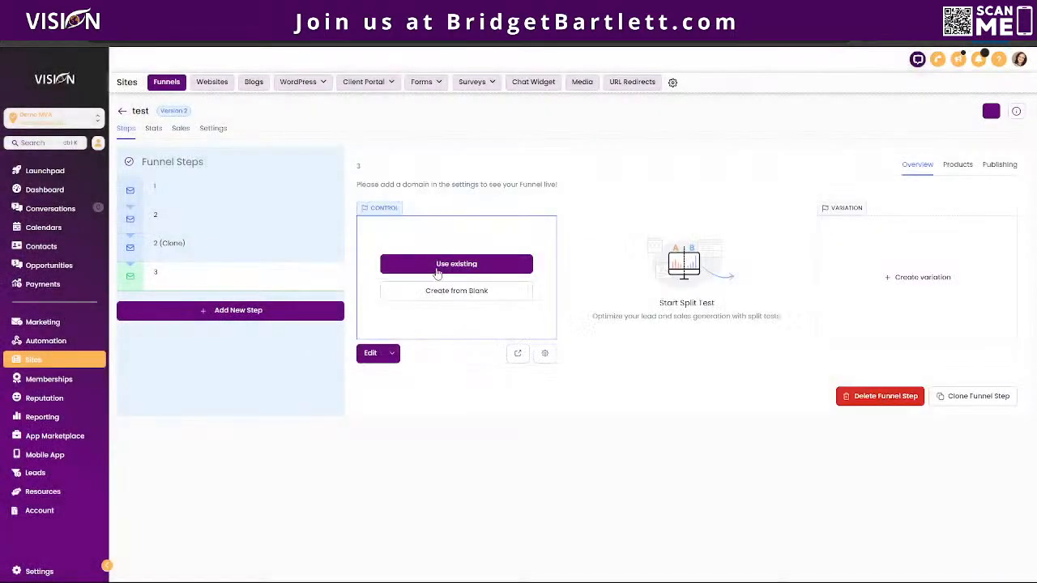
Import step 1 of the test funnel as the existing page for funnel step 3
left_click(462, 266)
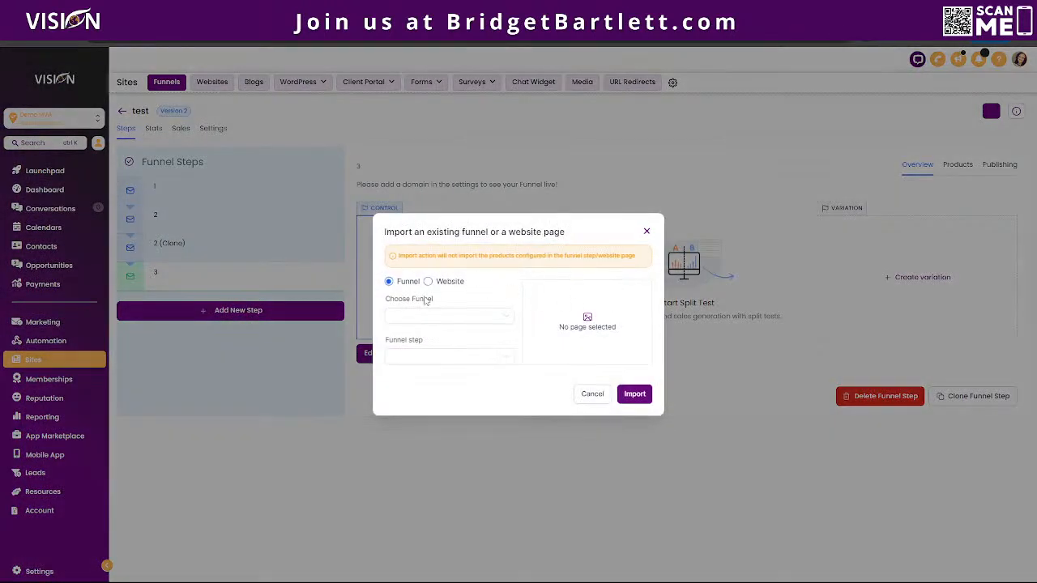
left_click(427, 281)
left_click(389, 281)
left_click(417, 316)
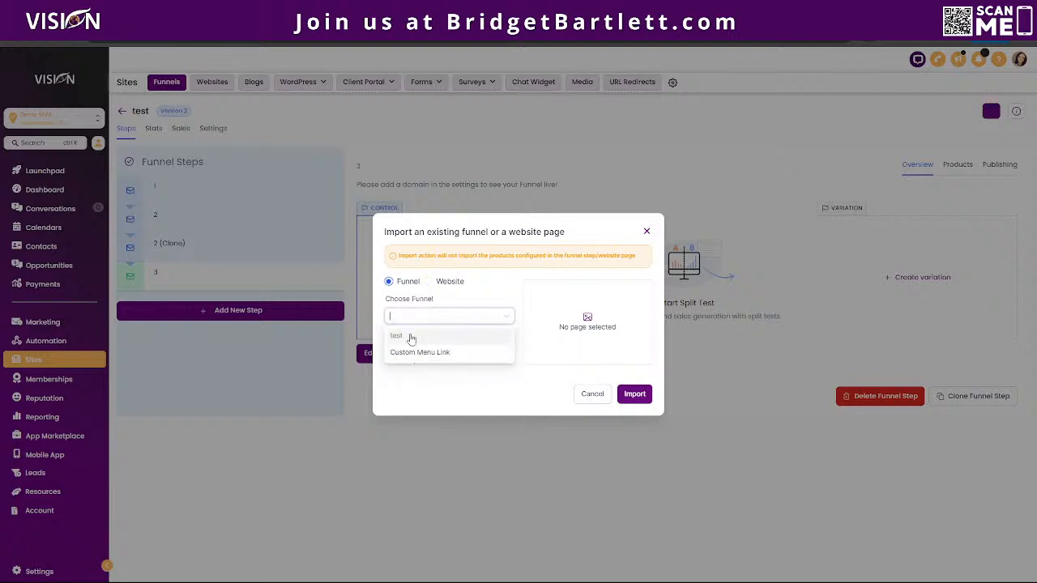
left_click(413, 339)
left_click(438, 357)
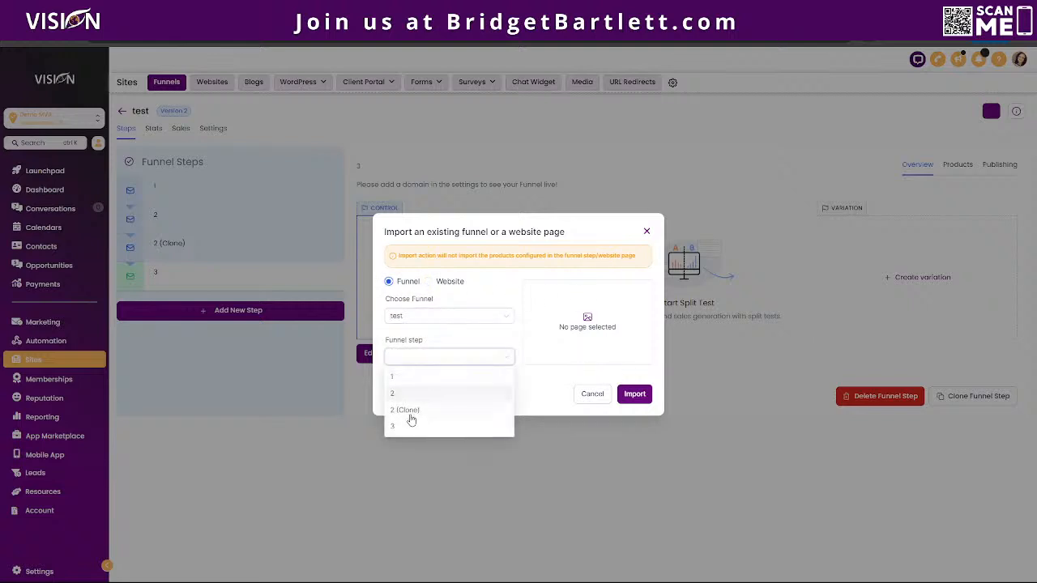
left_click(395, 377)
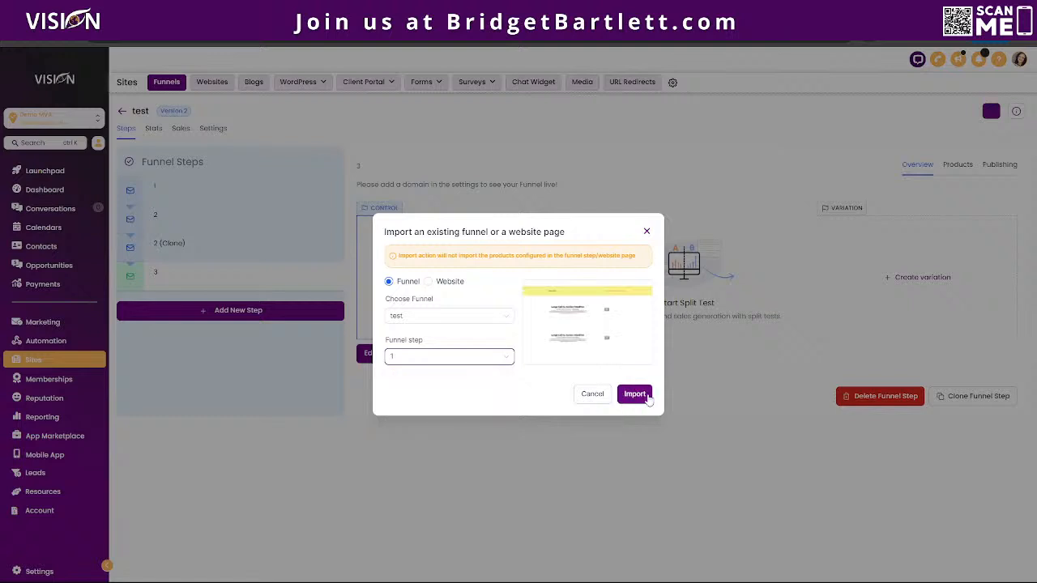
left_click(634, 396)
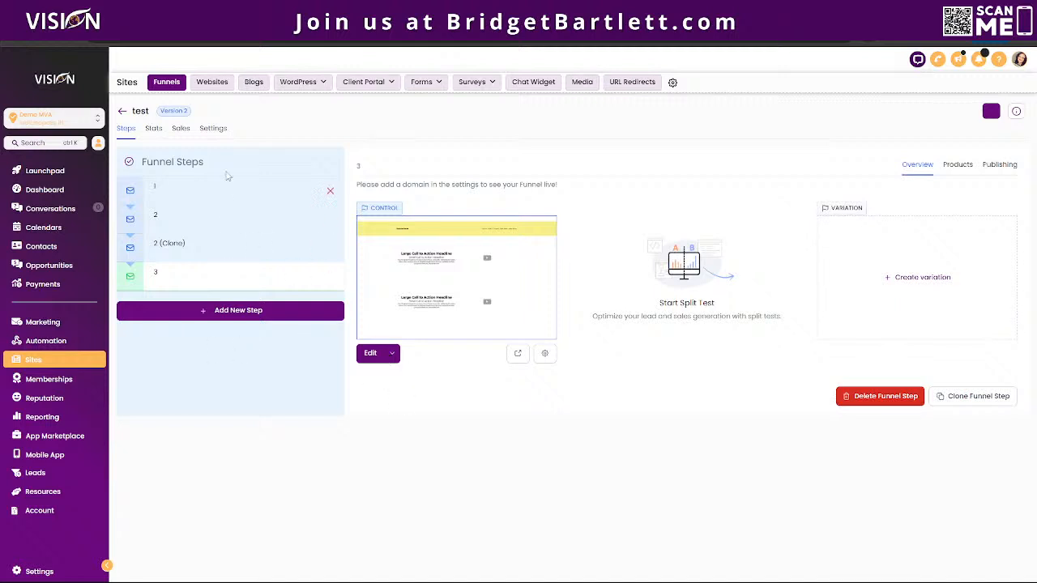
Review the test funnel's stats for each step and its sales data
left_click(155, 130)
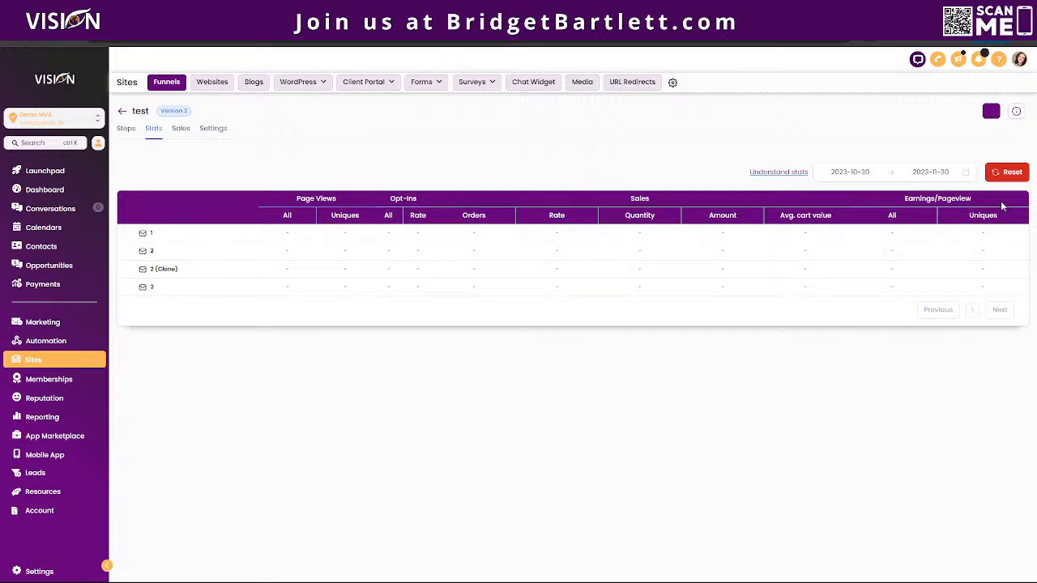
left_click(126, 130)
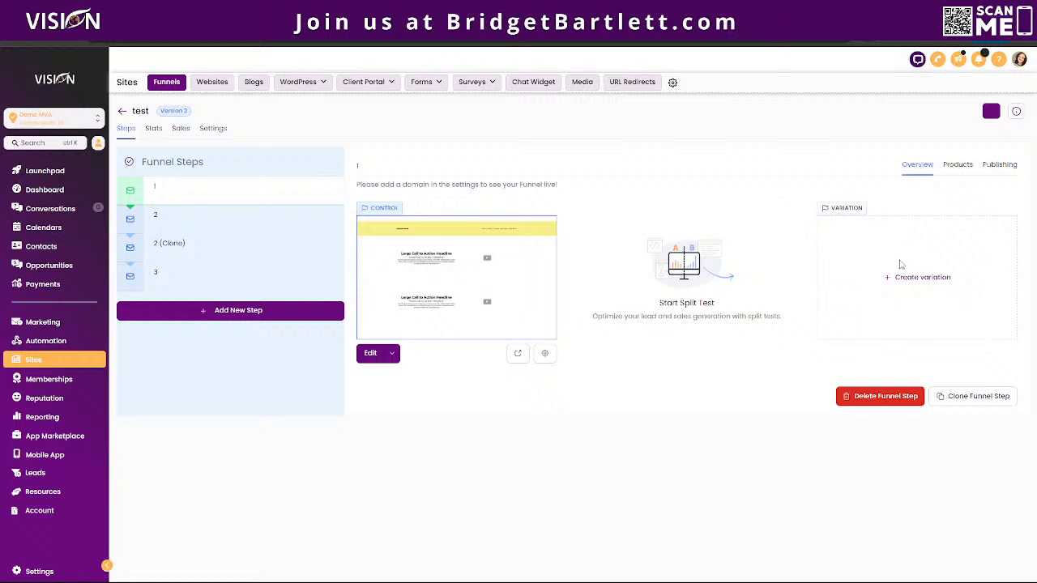
left_click(154, 128)
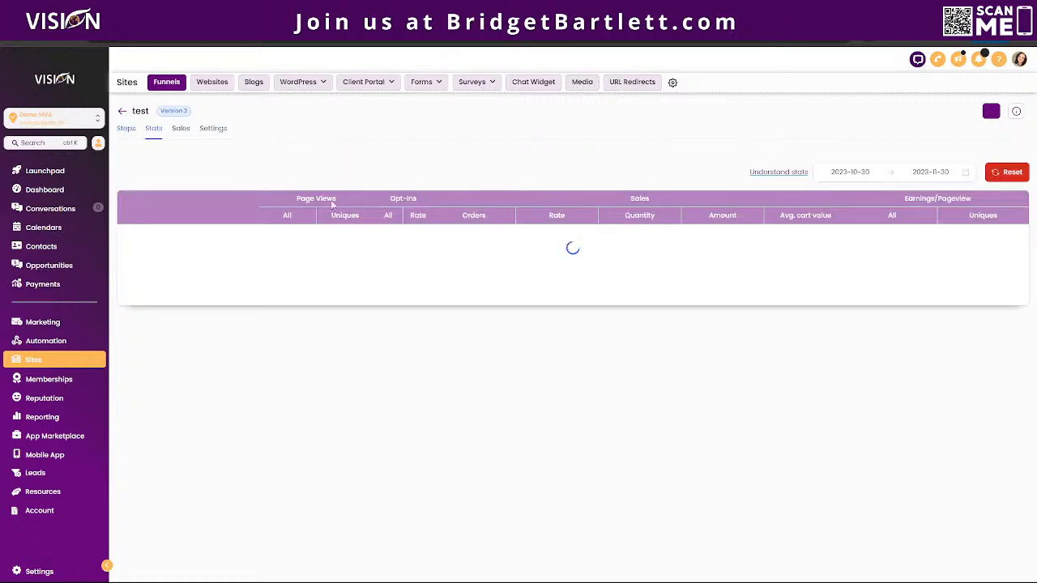
left_click(177, 128)
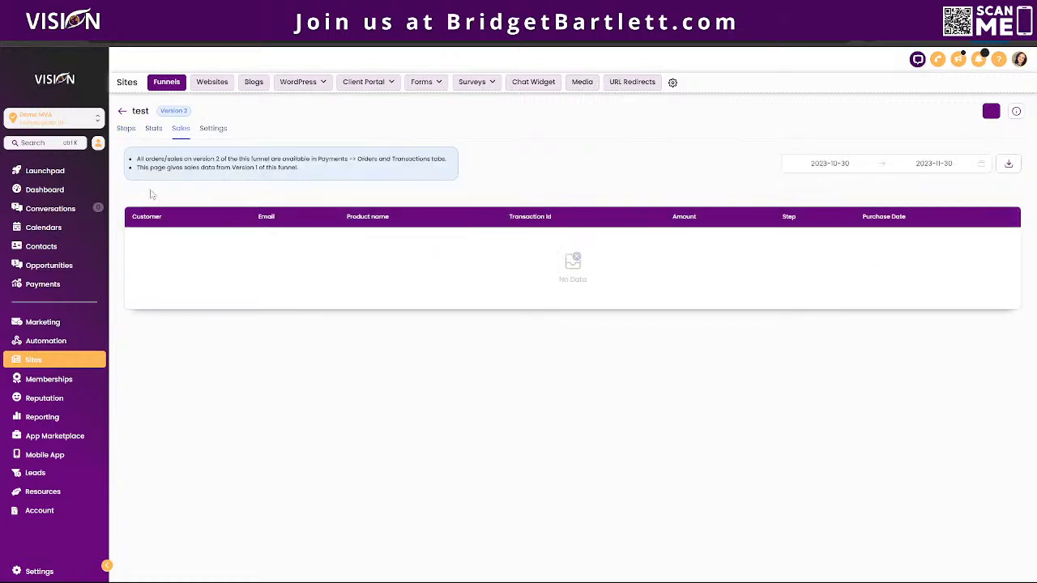
Open the test funnel's settings and check the domain choices
left_click(216, 129)
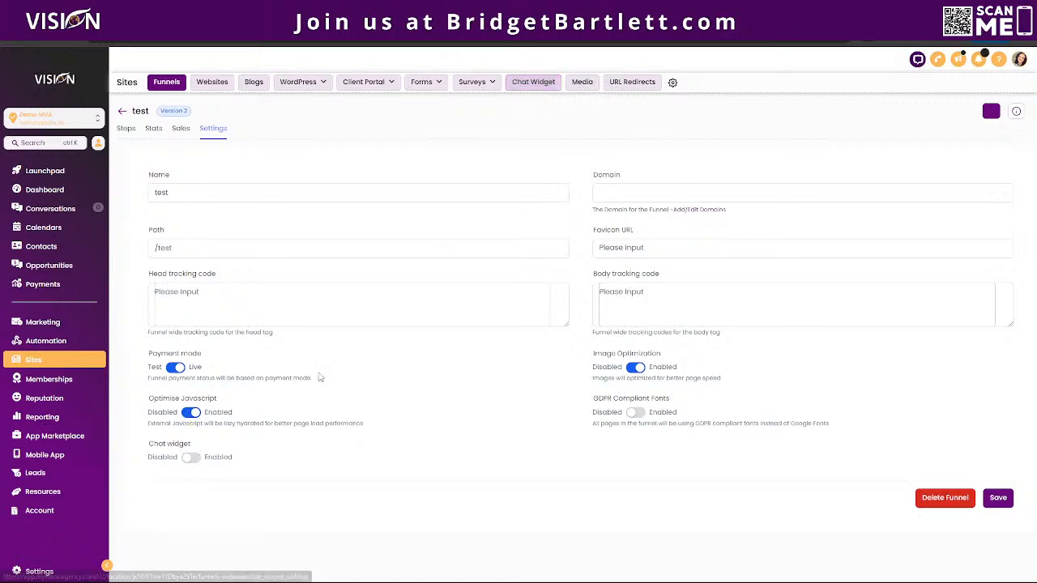
left_click(611, 195)
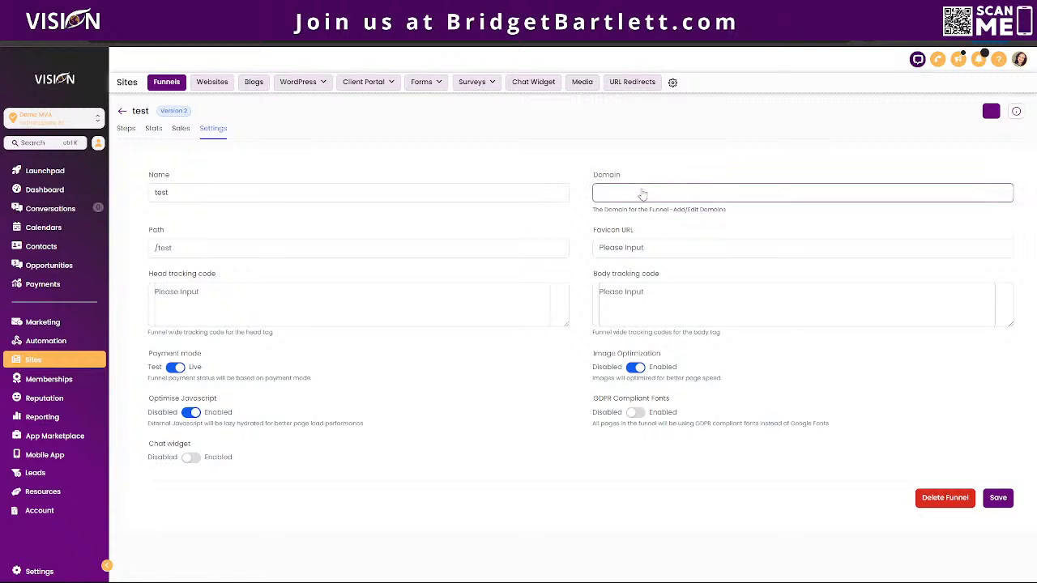
left_click(632, 154)
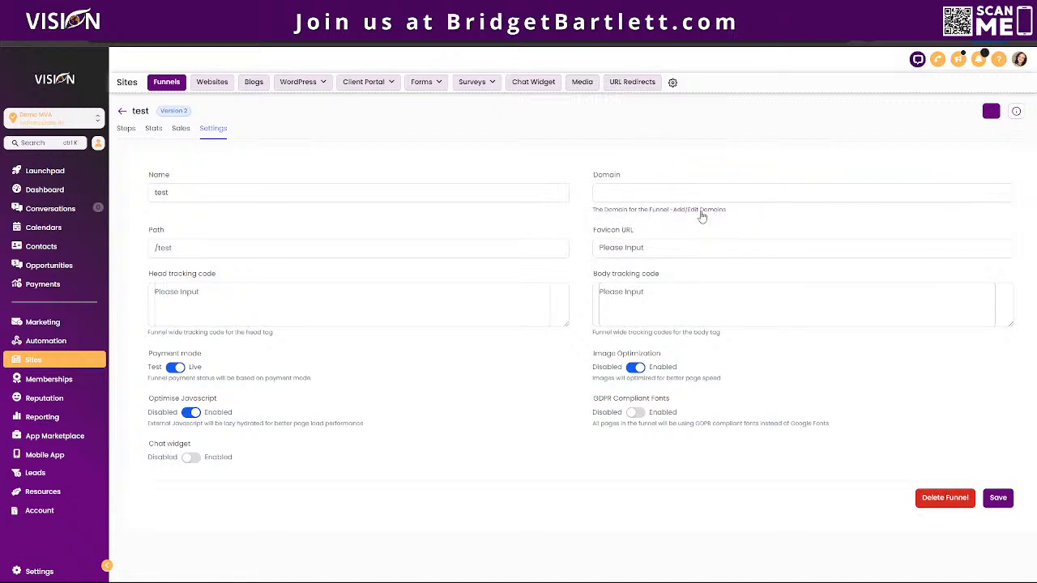
Begin connecting the domain test.com in the domain settings and bring up its manual DNS records
left_click(682, 209)
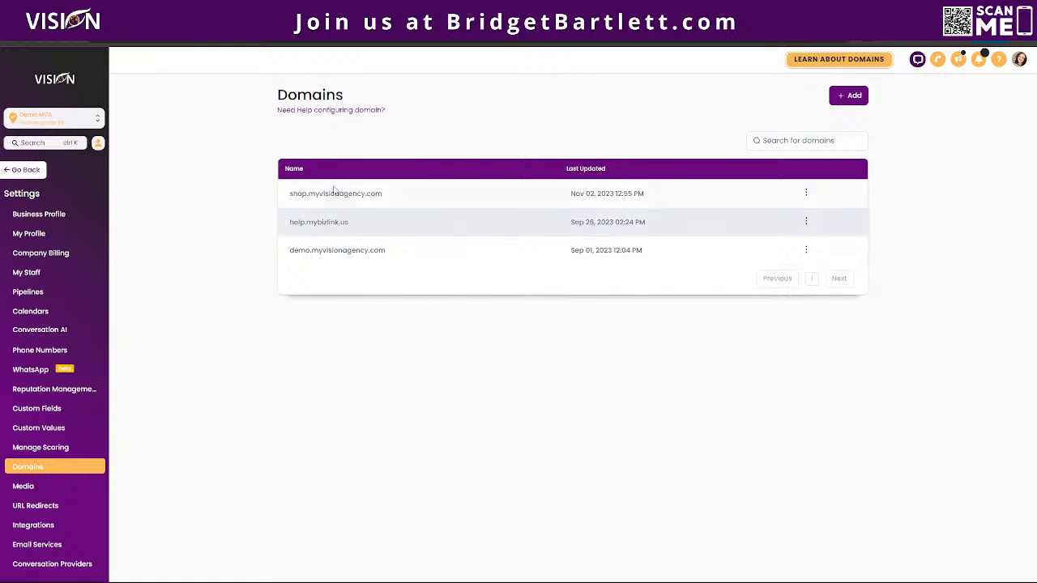
left_click(850, 97)
left_click(446, 325)
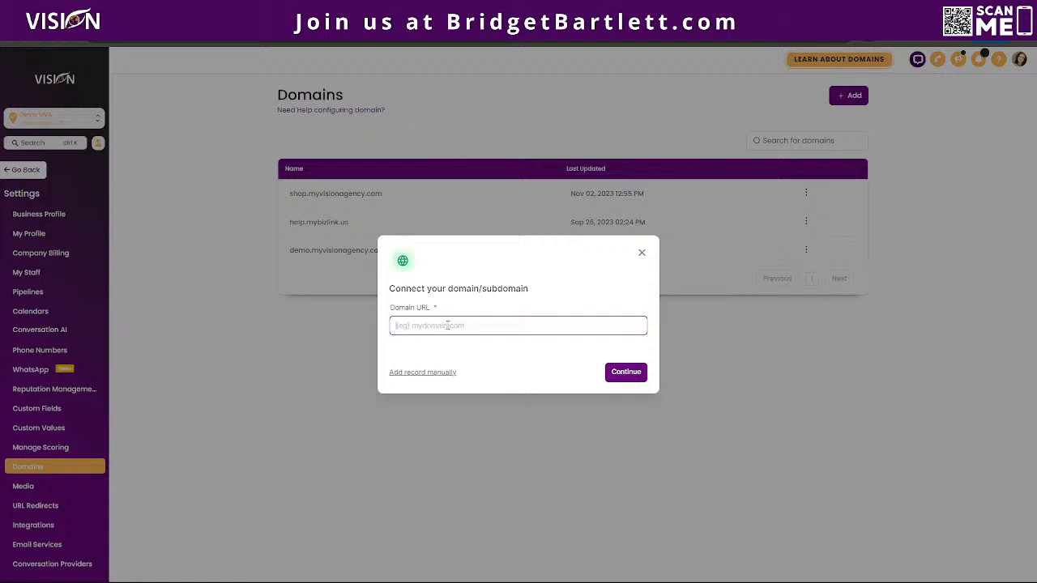
type("test.com")
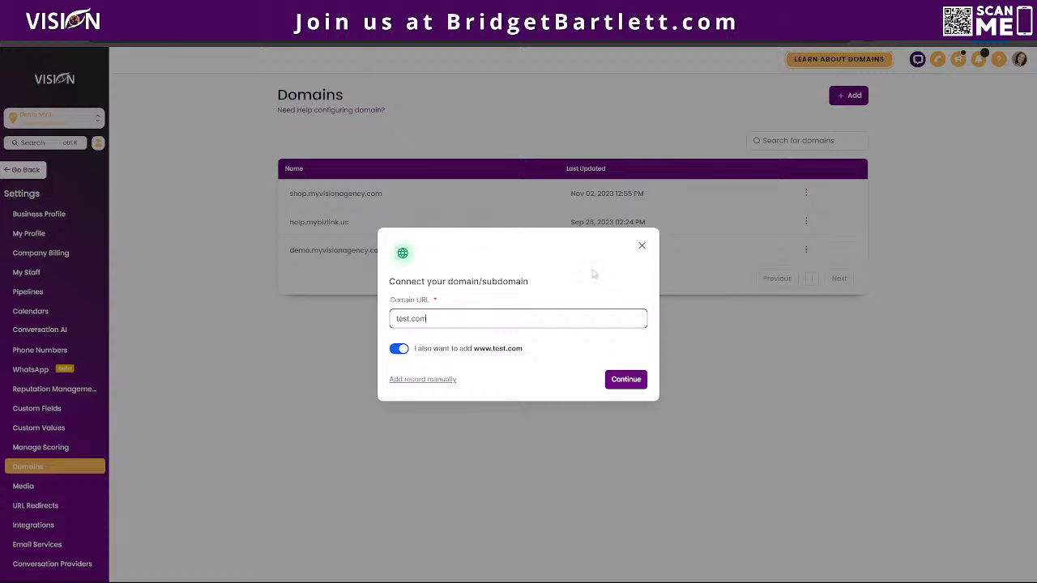
left_click(442, 382)
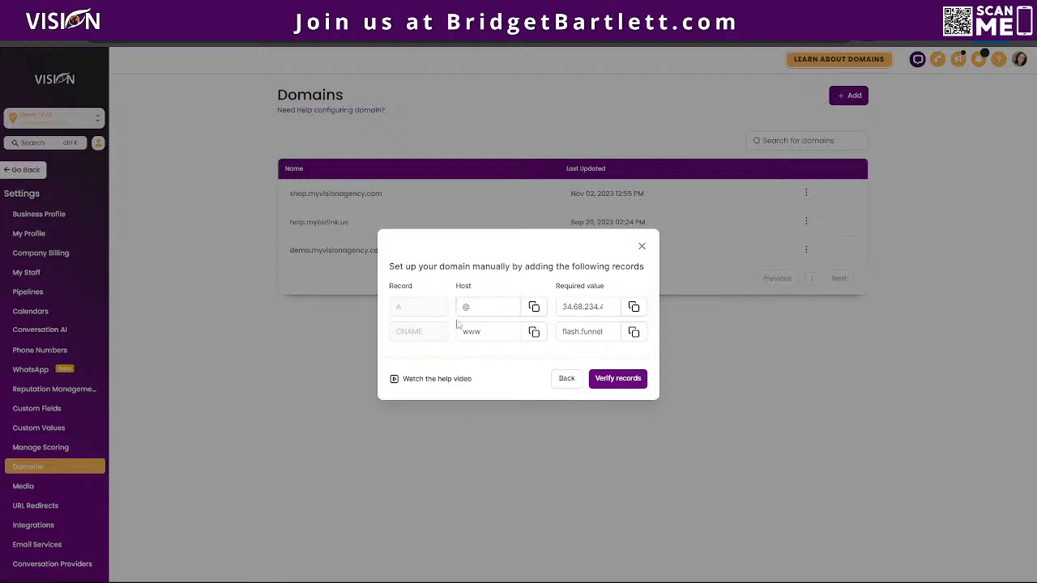
Copy the CNAME record's required value and paste it into an empty Notepad note
left_click(634, 335)
left_click_drag(1036, 438, 786, 321)
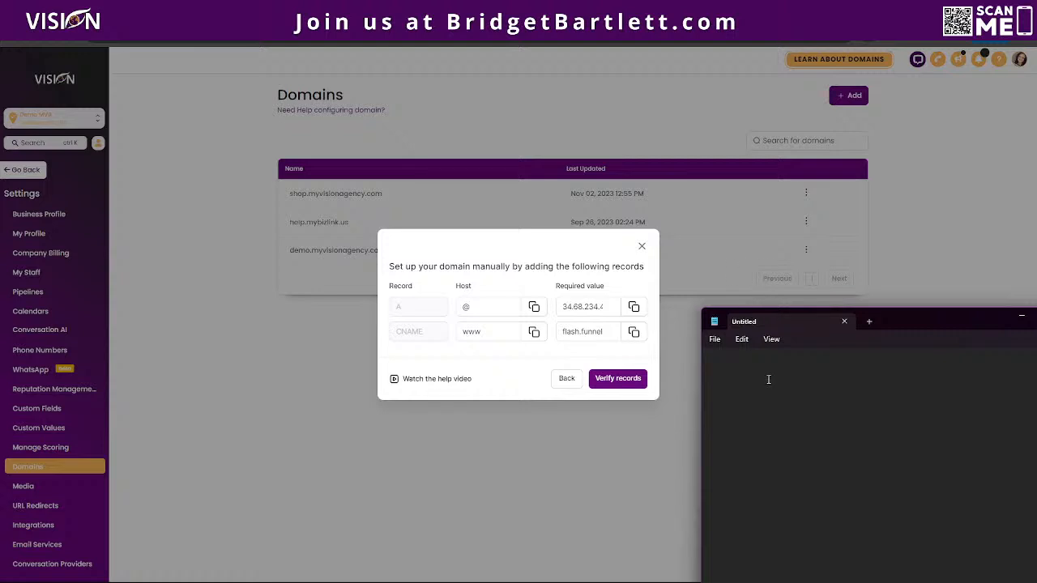
key("ctrl+v")
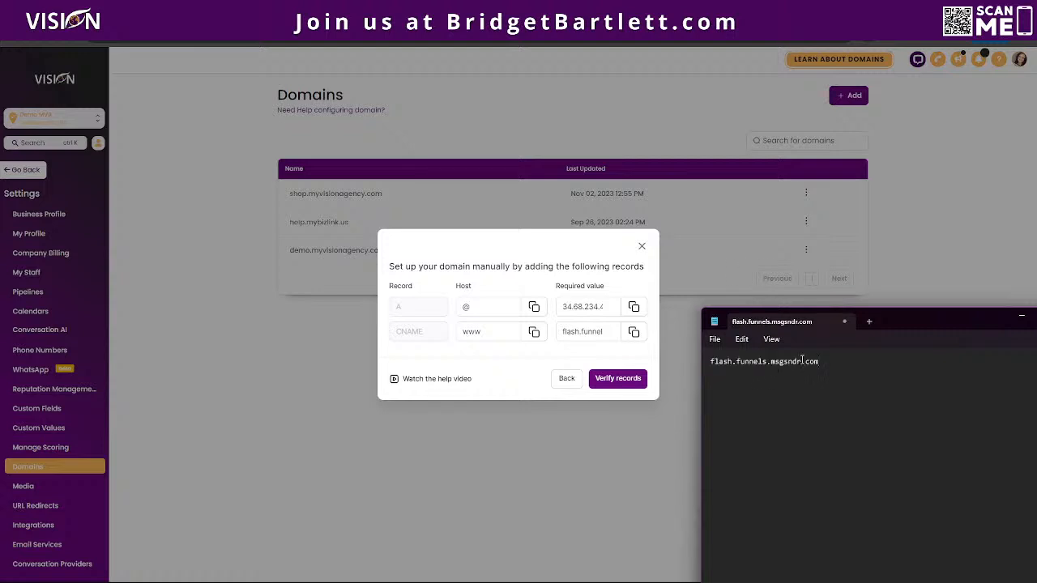
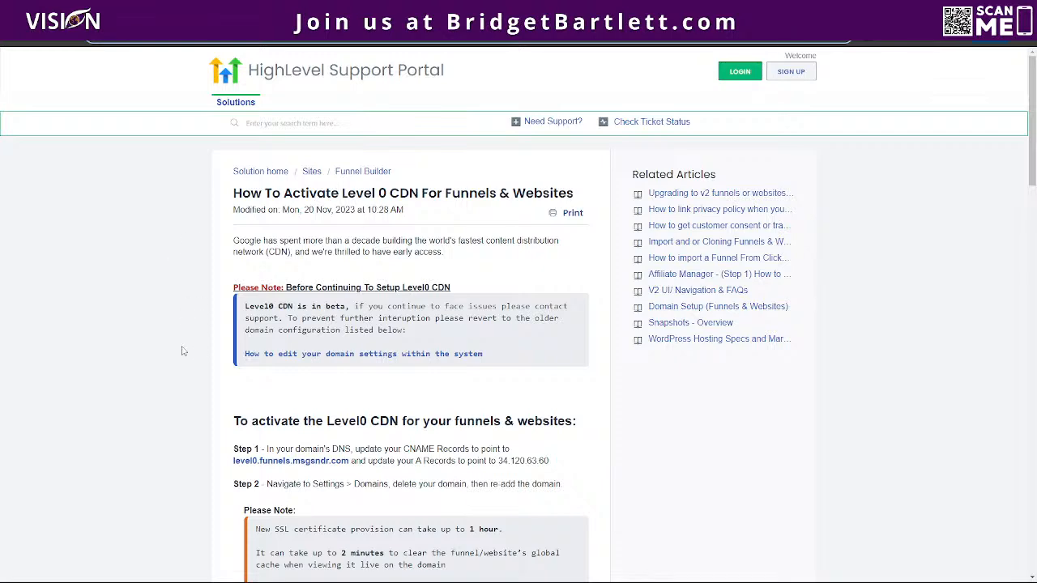
Examine the Level 0 CDN support article's domain instructions and compare its CNAME value with the one in the Notepad note
scroll(183, 351, "down", 10)
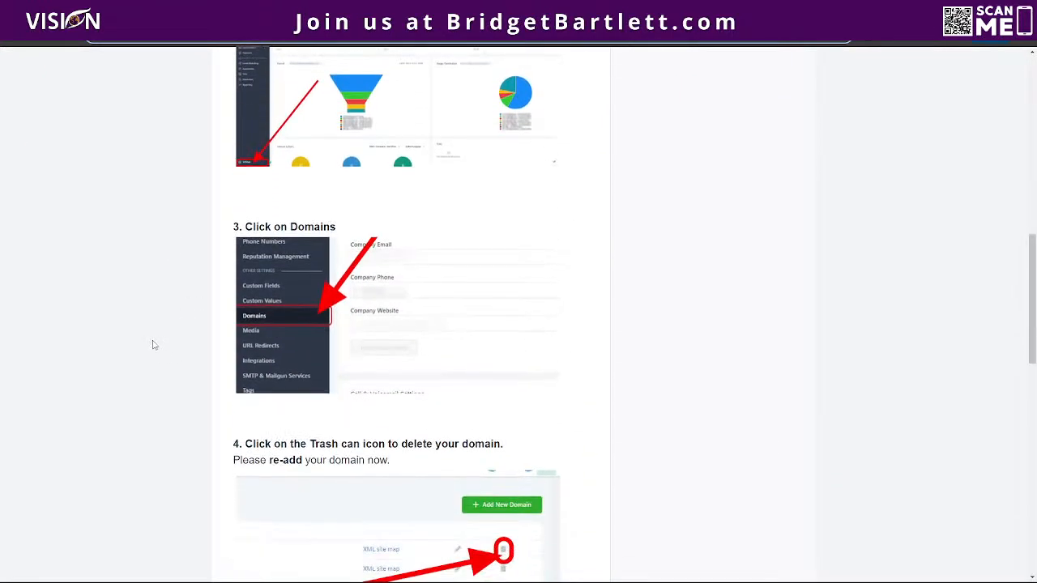
scroll(156, 336, "down", 3)
scroll(155, 325, "down", 2)
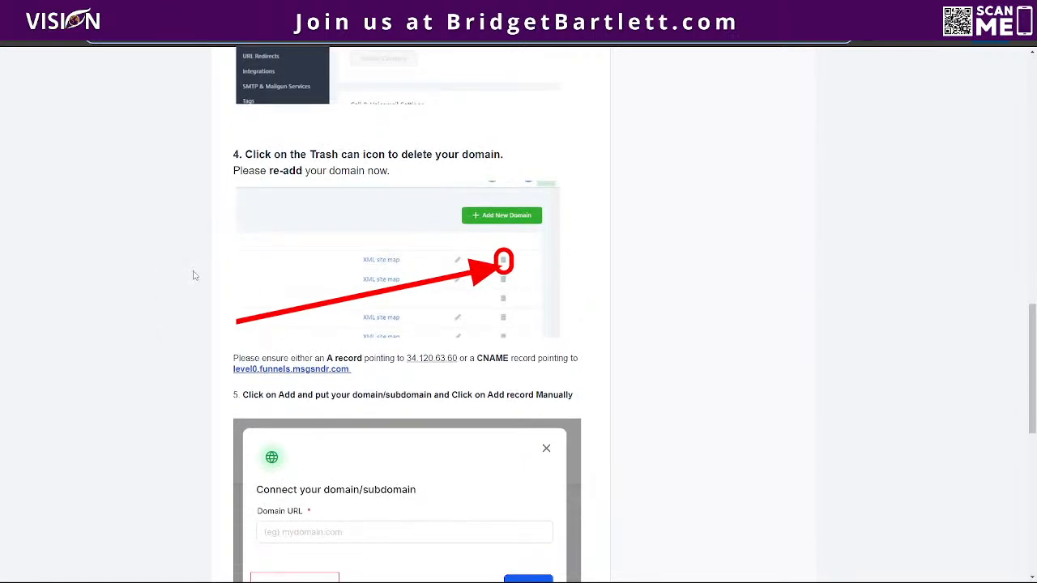
scroll(192, 275, "down", 1)
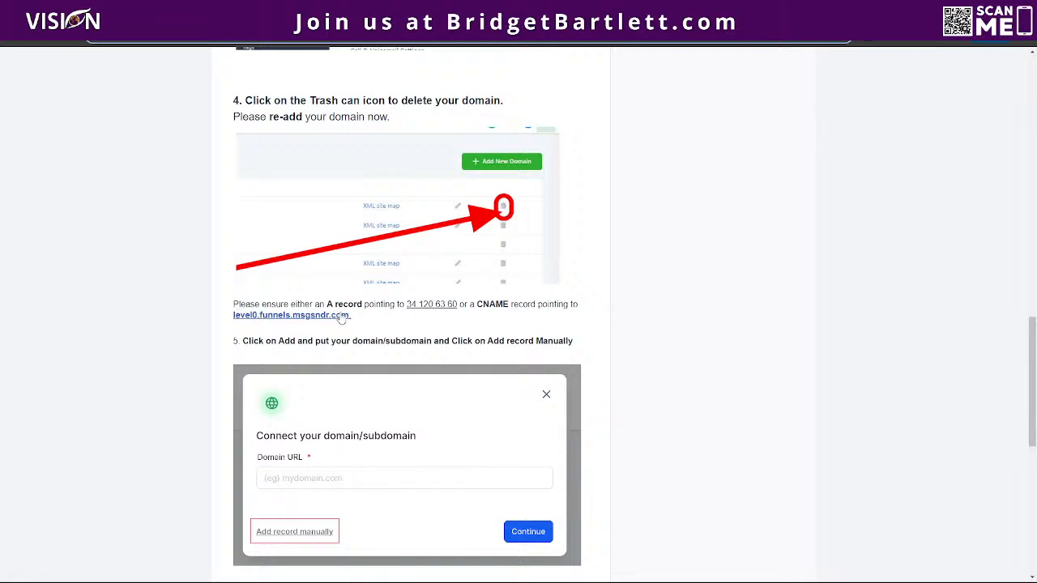
left_click_drag(362, 318, 229, 321)
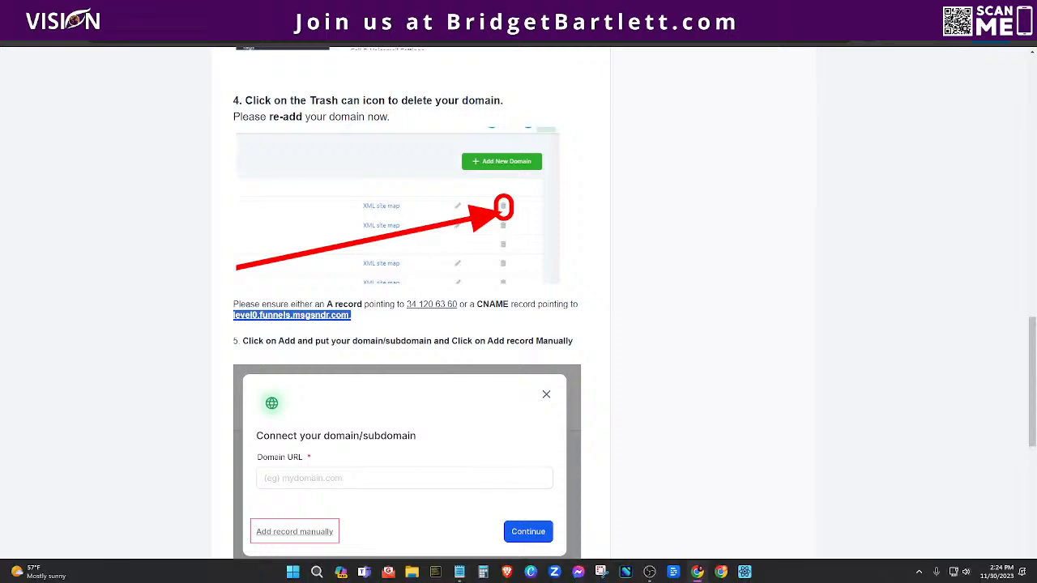
mouse_move(467, 574)
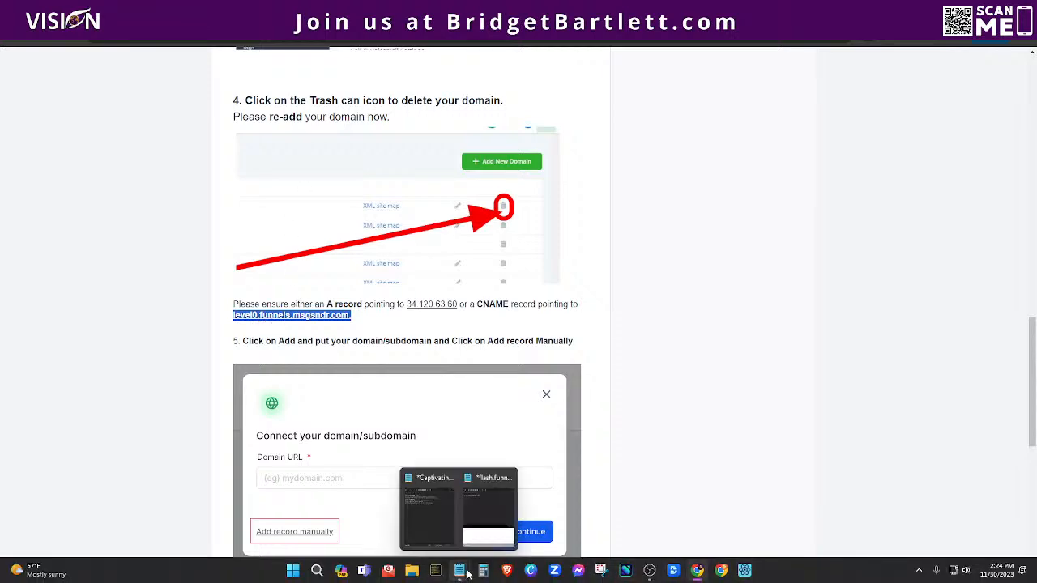
left_click(491, 515)
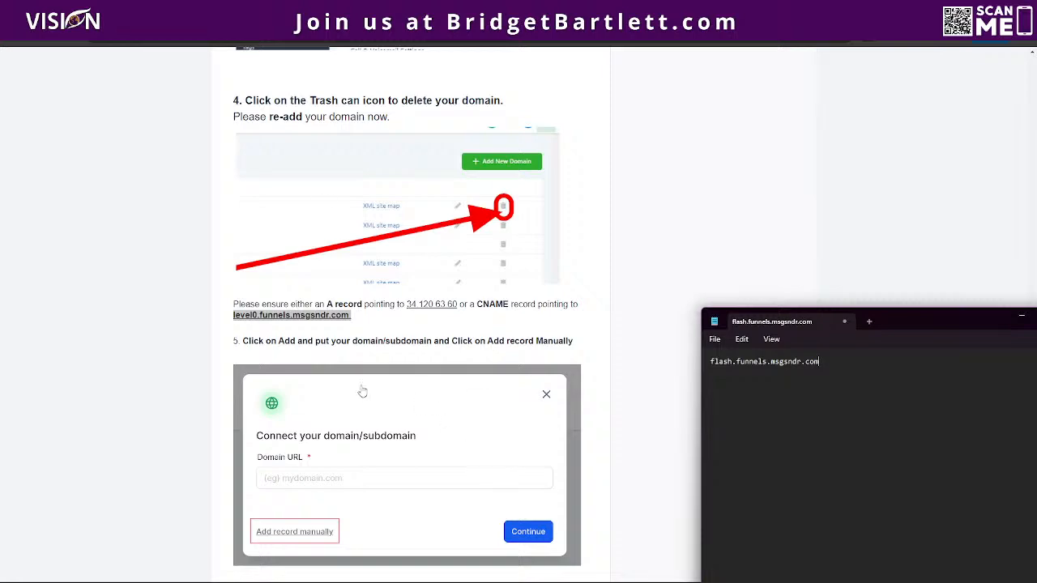
scroll(381, 421, "down", 3)
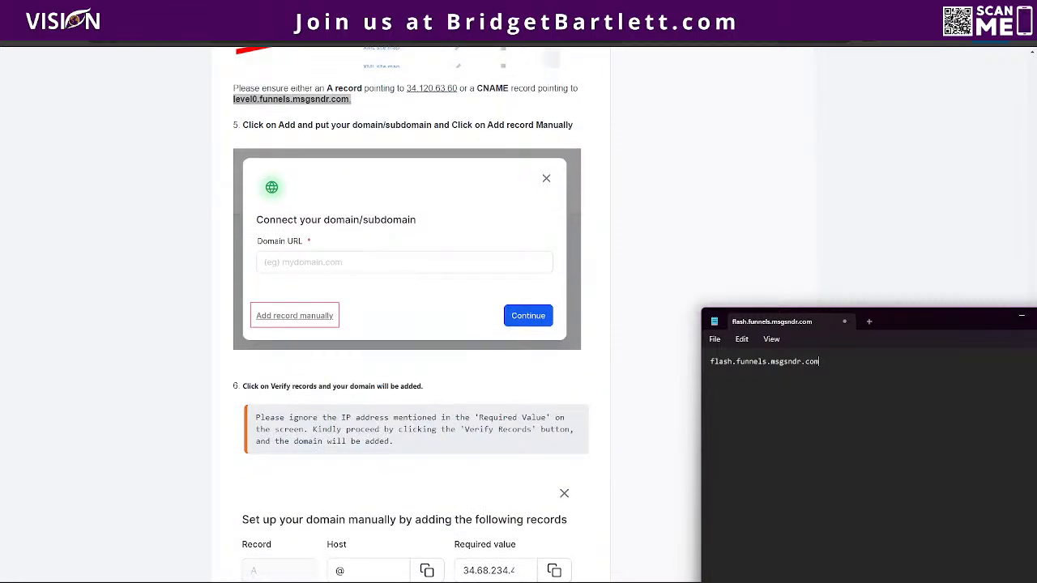
Return to the Domains page, close the test.com record setup without verifying and go back to the funnel's settings
left_click(166, 12)
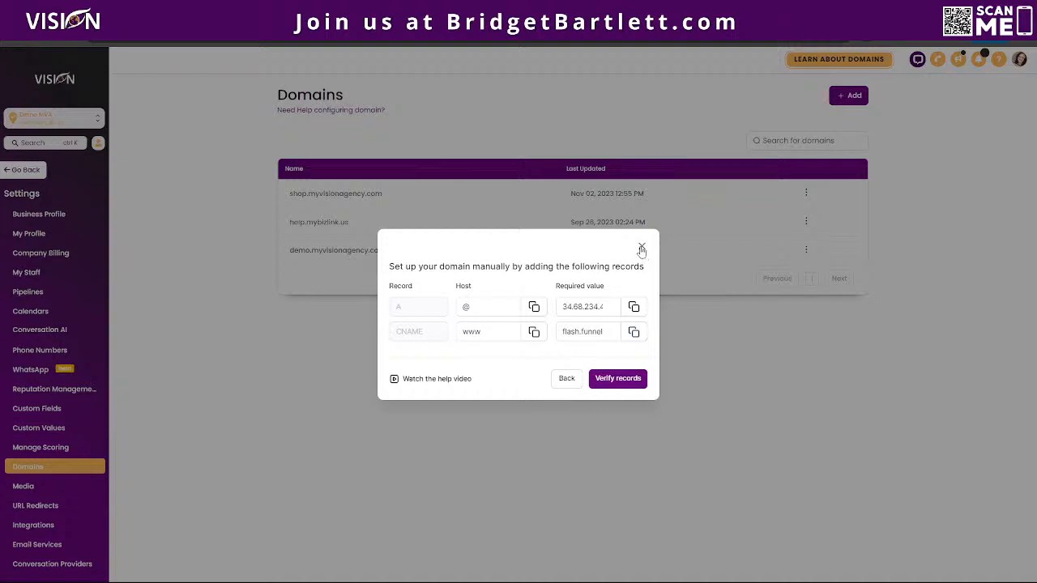
left_click(642, 248)
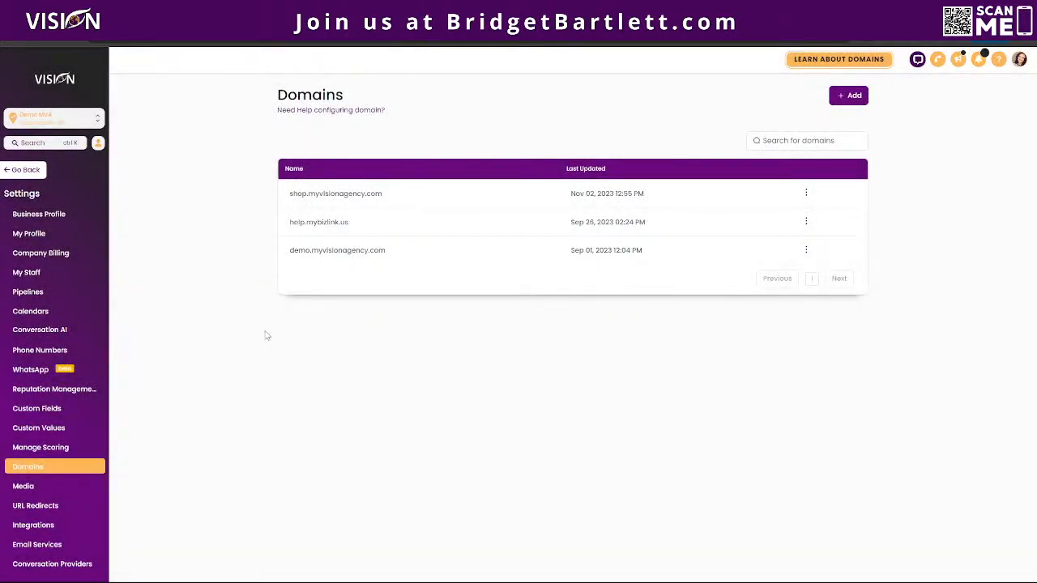
left_click(25, 170)
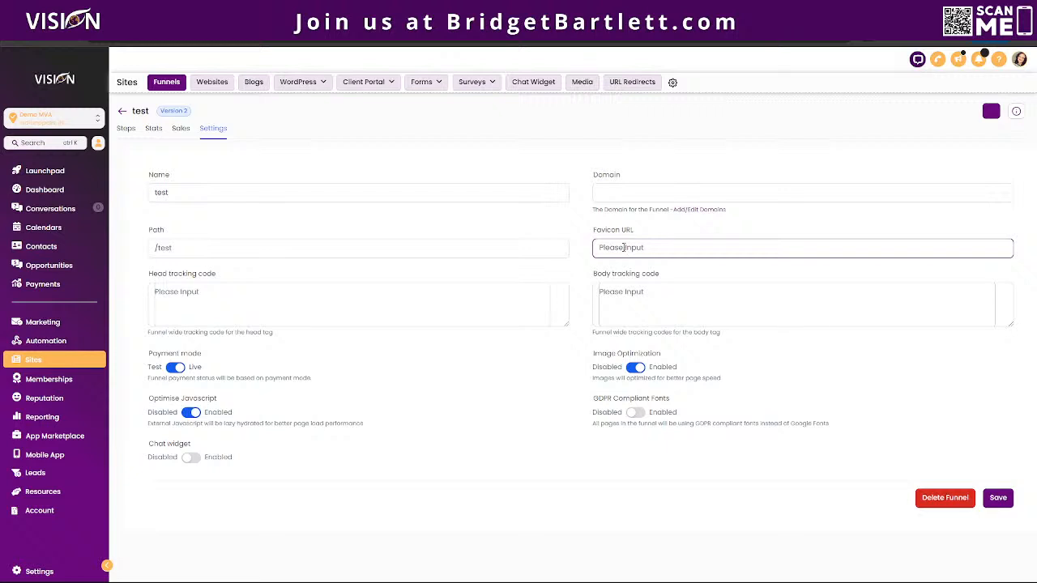
Open the media library, look over its image files including 6.jpg, and leave it again
left_click(584, 84)
left_click(582, 248)
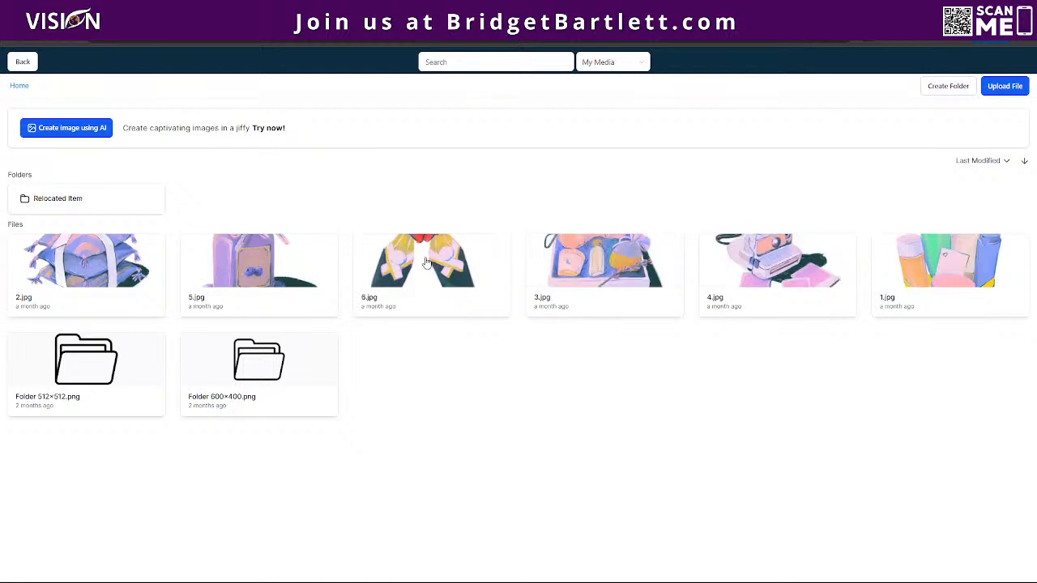
right_click(427, 263)
left_click(441, 266)
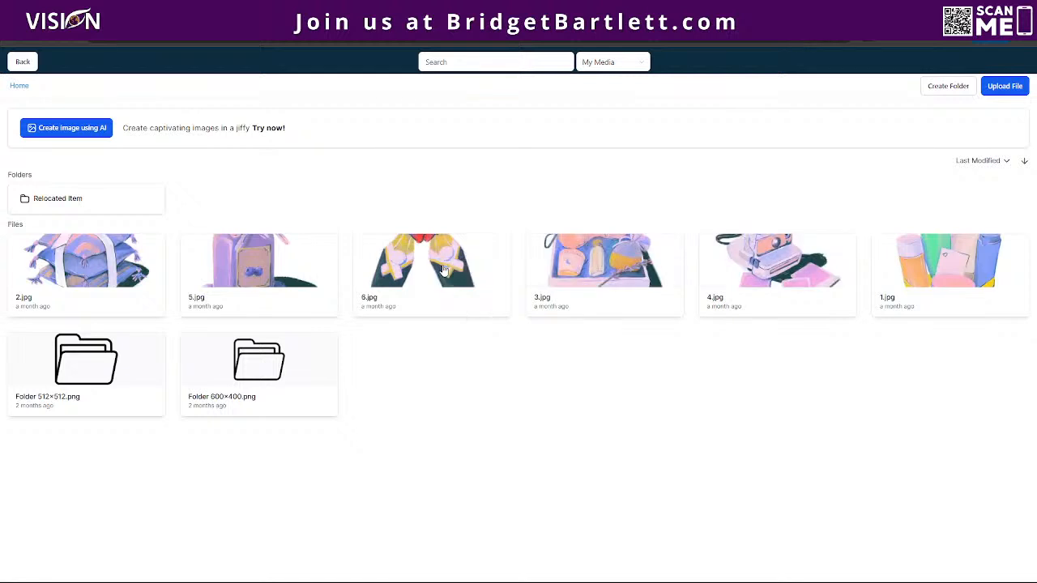
left_click(23, 62)
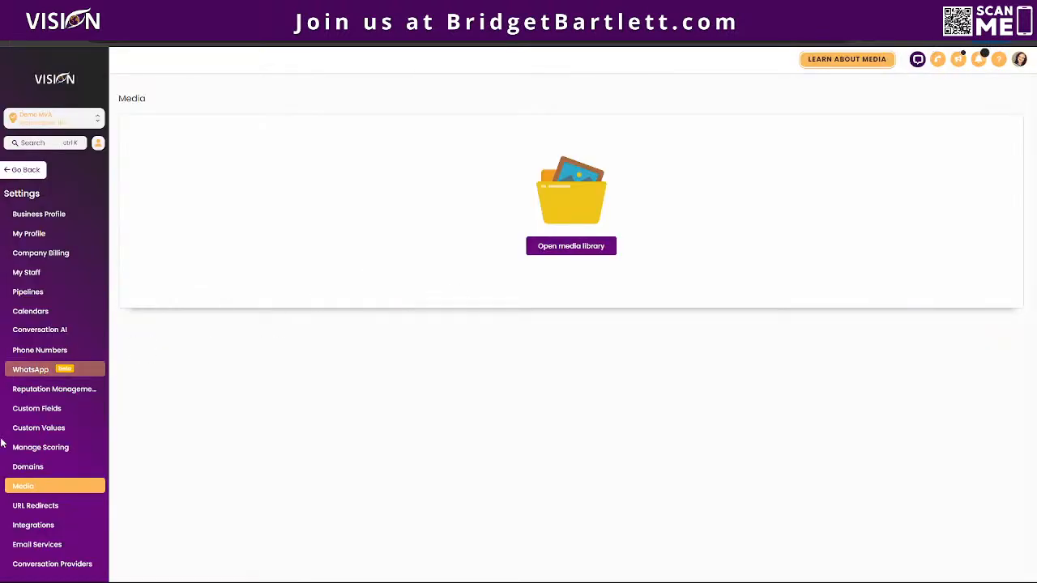
Leave the media settings and reopen the test funnel from the funnels list
left_click(22, 170)
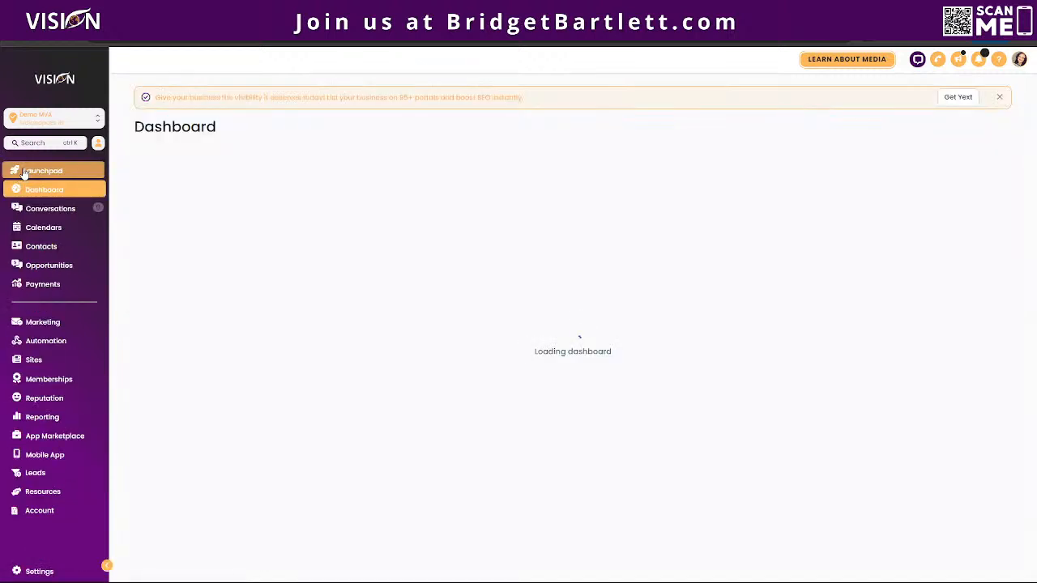
left_click(34, 361)
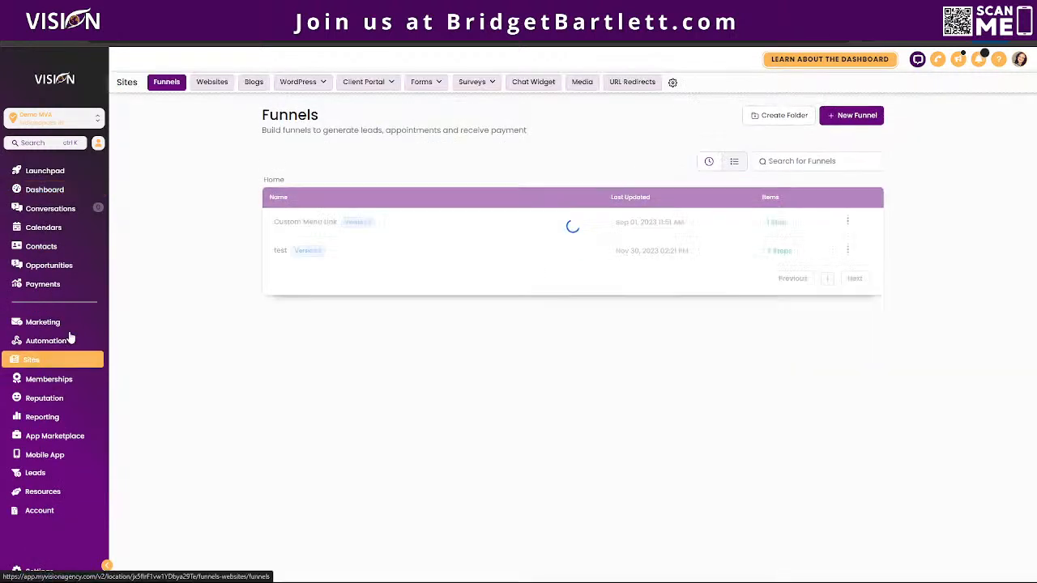
left_click(279, 252)
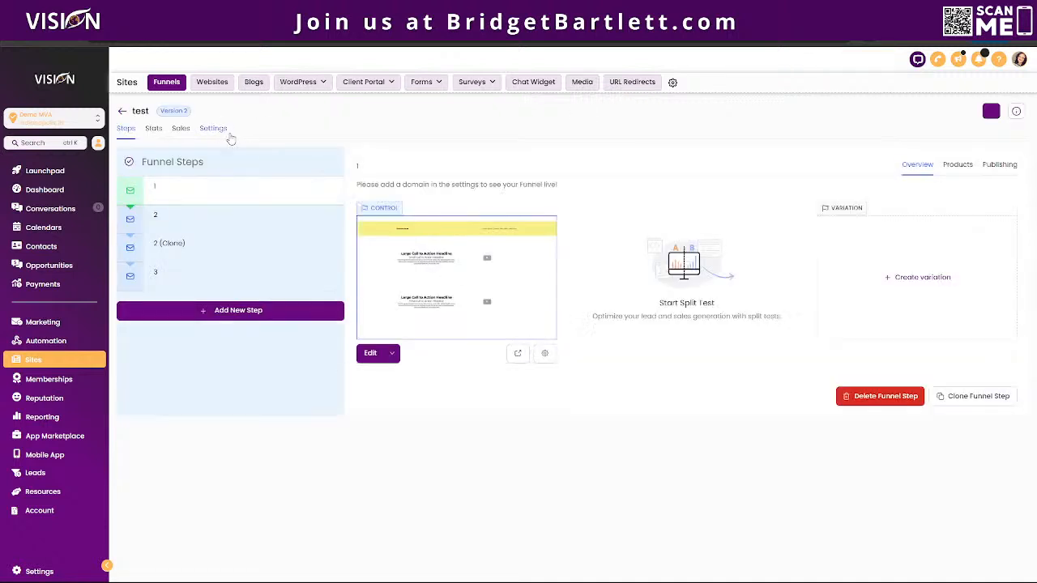
Paste the copied image link as the test funnel's favicon URL and save the funnel settings
left_click(214, 128)
left_click(637, 244)
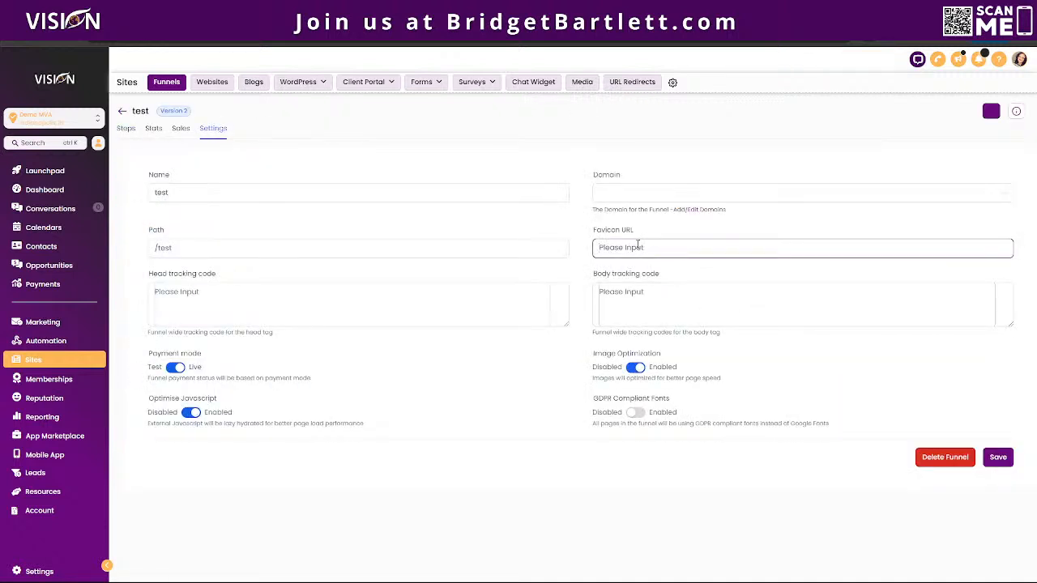
key("ctrl+v")
left_click(997, 498)
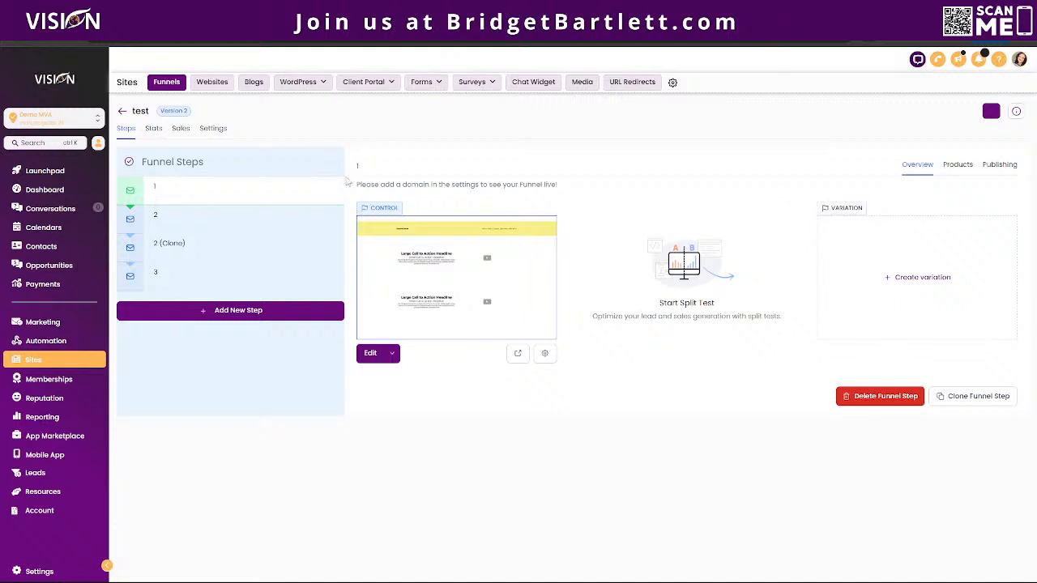
Compare the Websites list with the step layout of the test funnel, ending on the Websites list
left_click(212, 84)
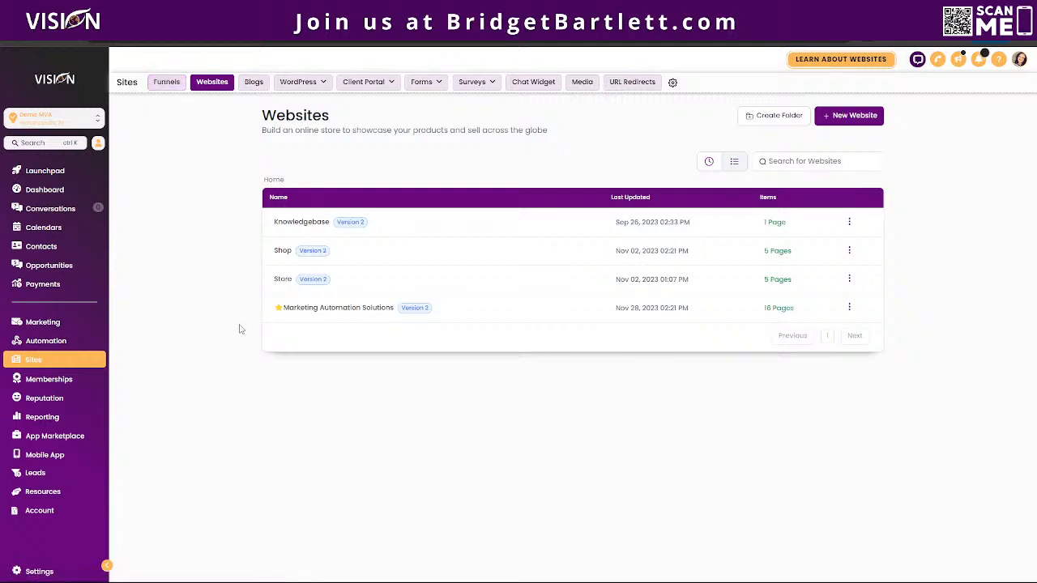
left_click(166, 81)
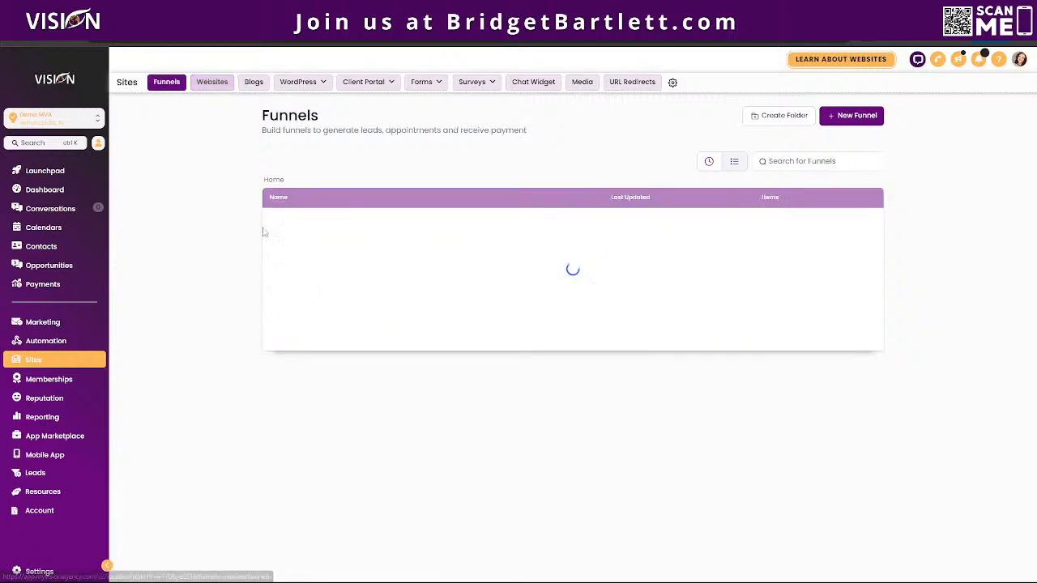
left_click(280, 252)
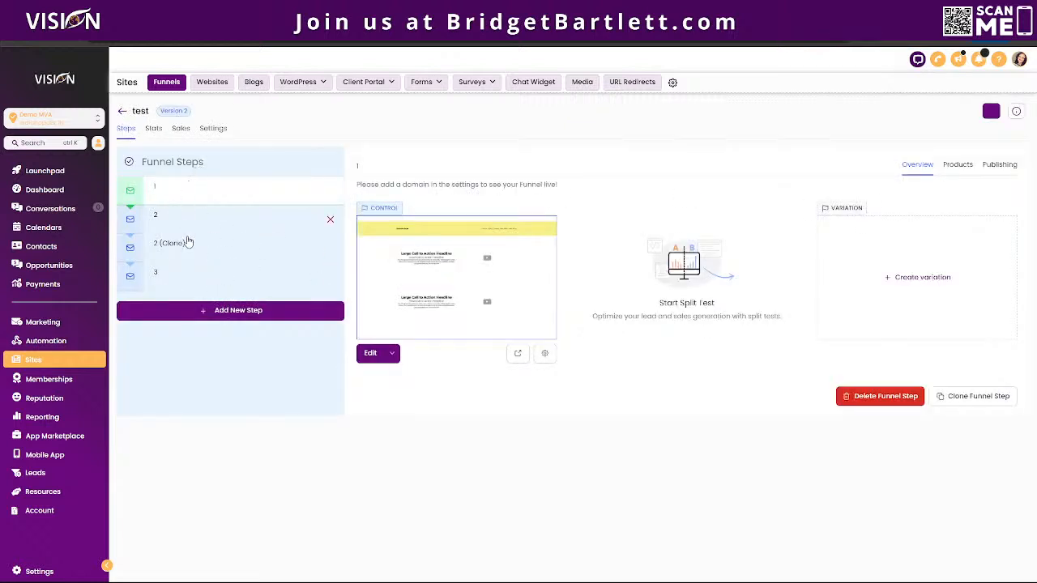
left_click(214, 84)
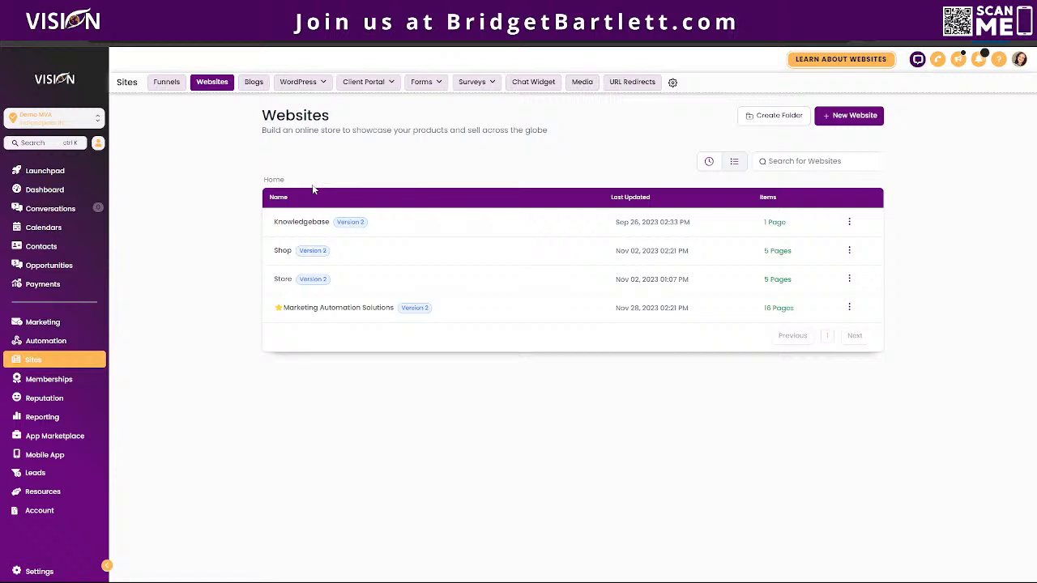
Open the Marketing Automation Solutions website and look over all of its pages
left_click(343, 308)
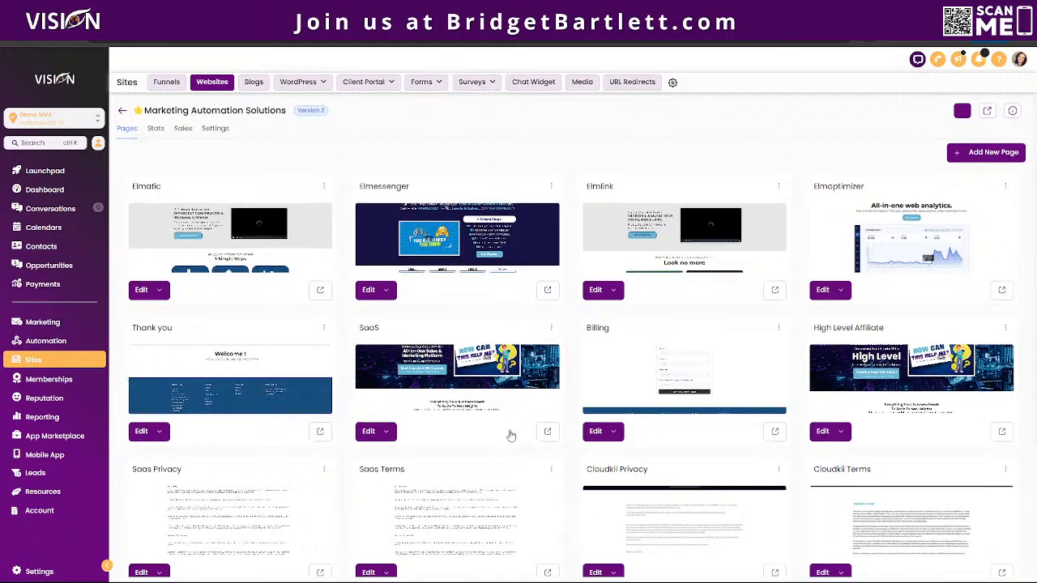
scroll(590, 482, "down", 1)
scroll(896, 431, "down", 2)
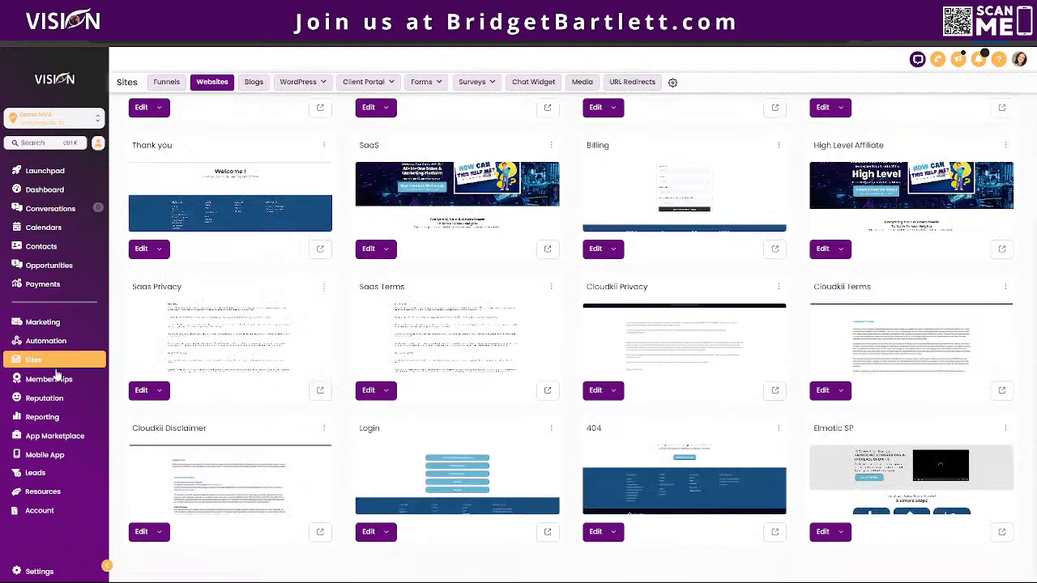
scroll(326, 322, "up", 3)
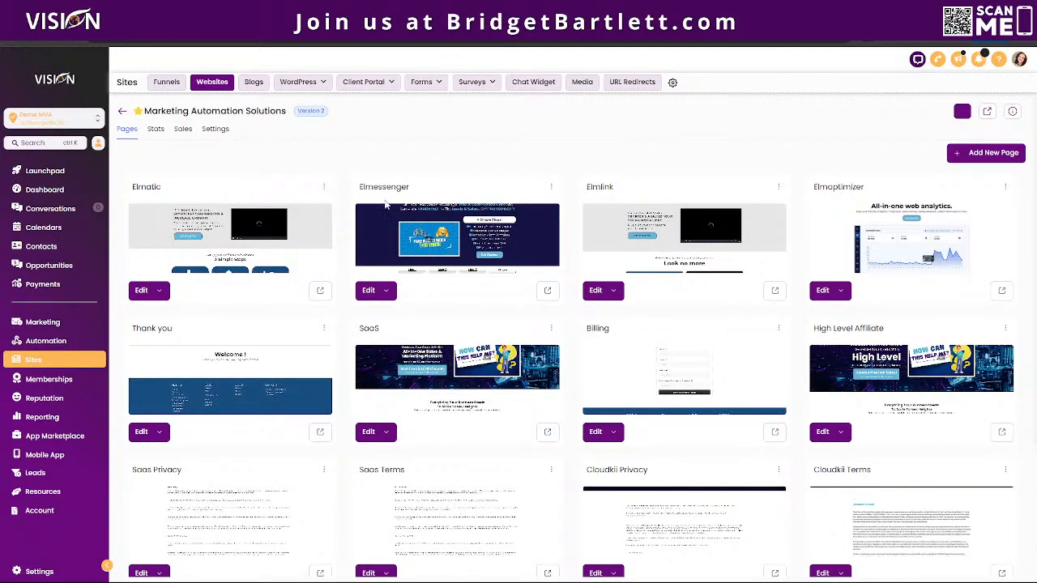
Review the Marketing Automation Solutions website's stats, sales and settings, and return to the Websites list
left_click(153, 131)
left_click(183, 129)
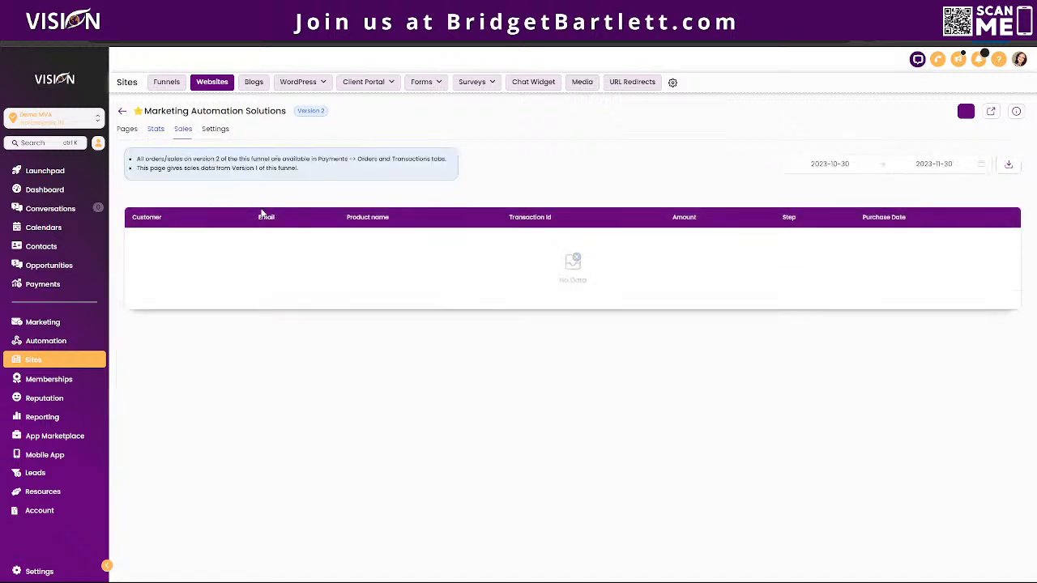
left_click(214, 130)
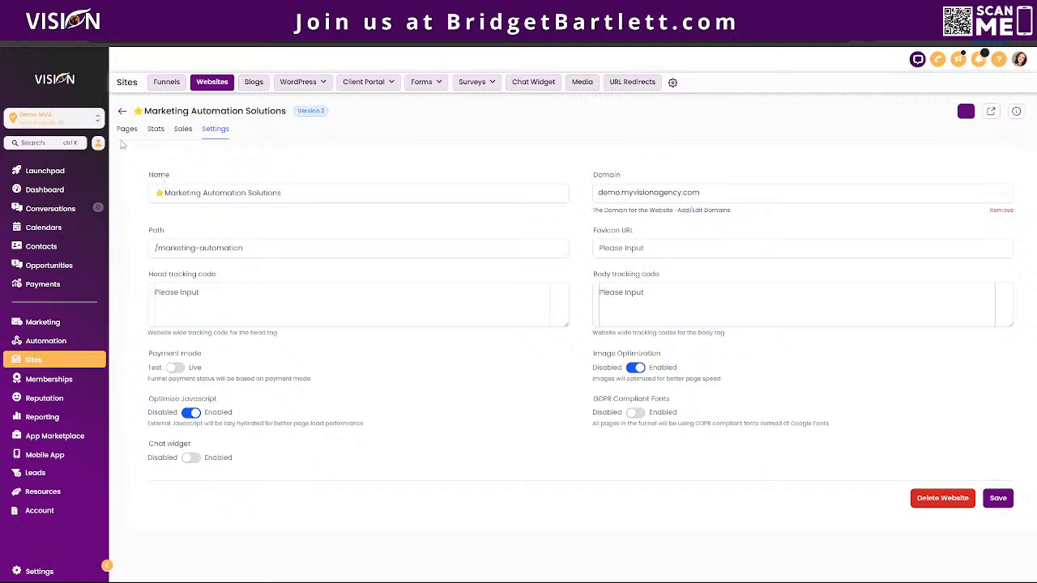
left_click(122, 112)
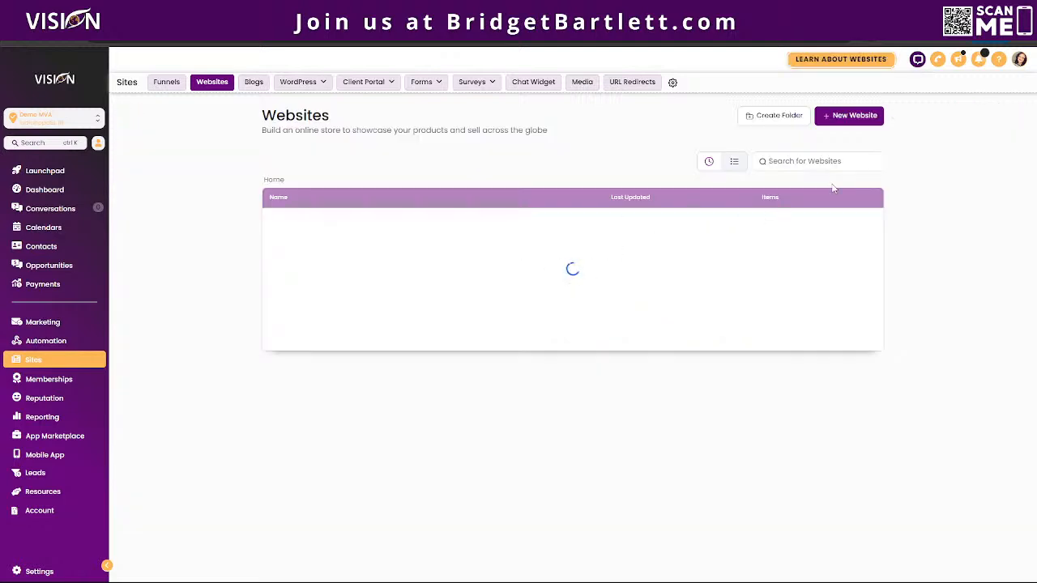
Create a new website from the Beauty Spa template
left_click(839, 118)
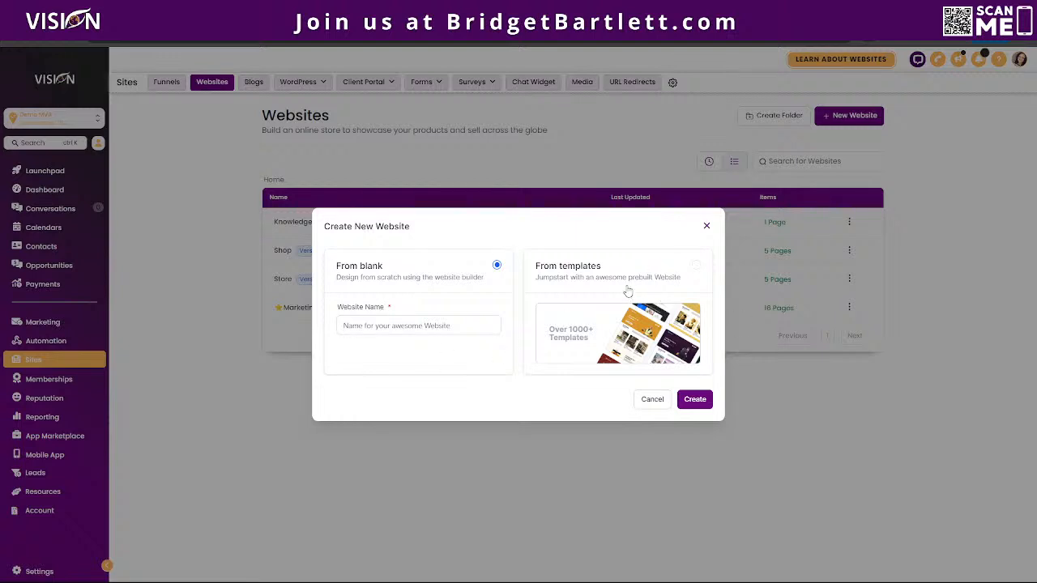
left_click(408, 325)
left_click(555, 293)
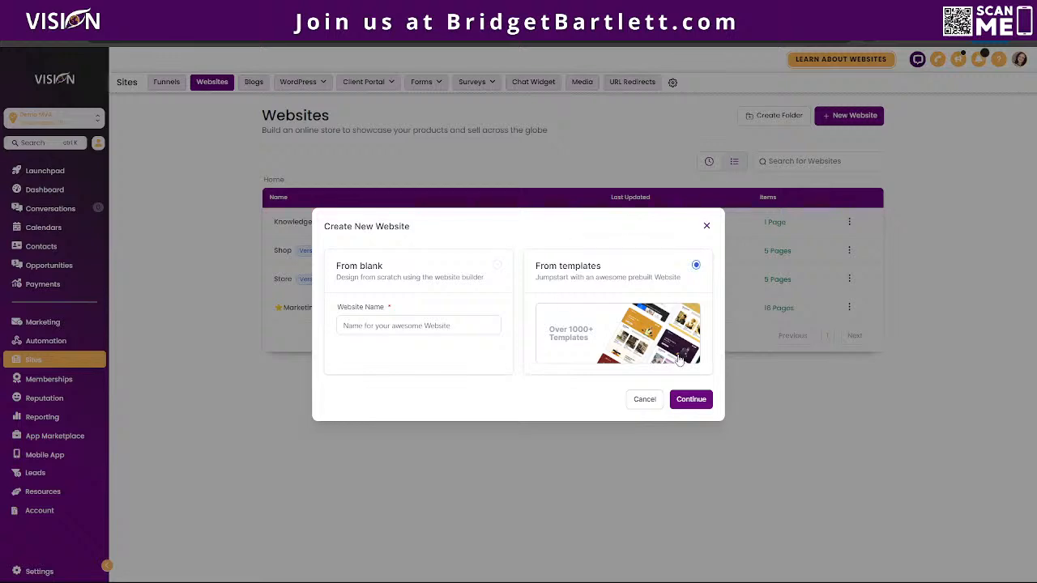
left_click(691, 400)
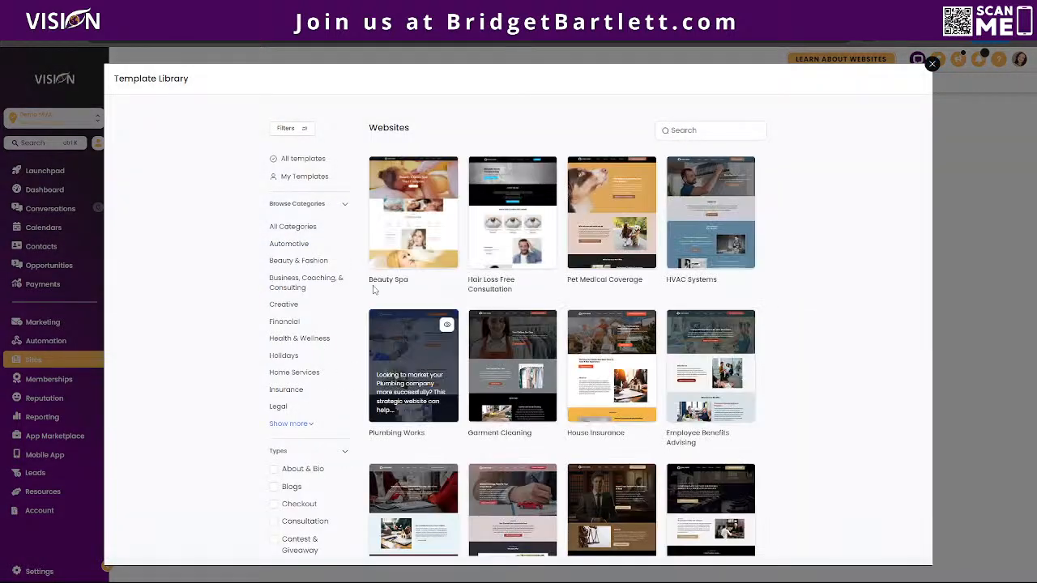
left_click(447, 172)
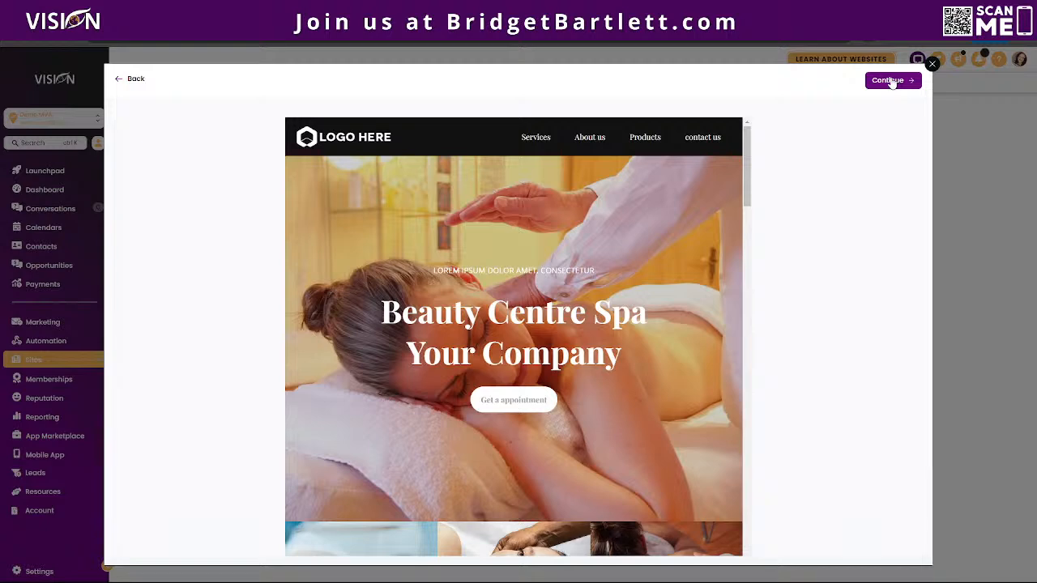
left_click(887, 80)
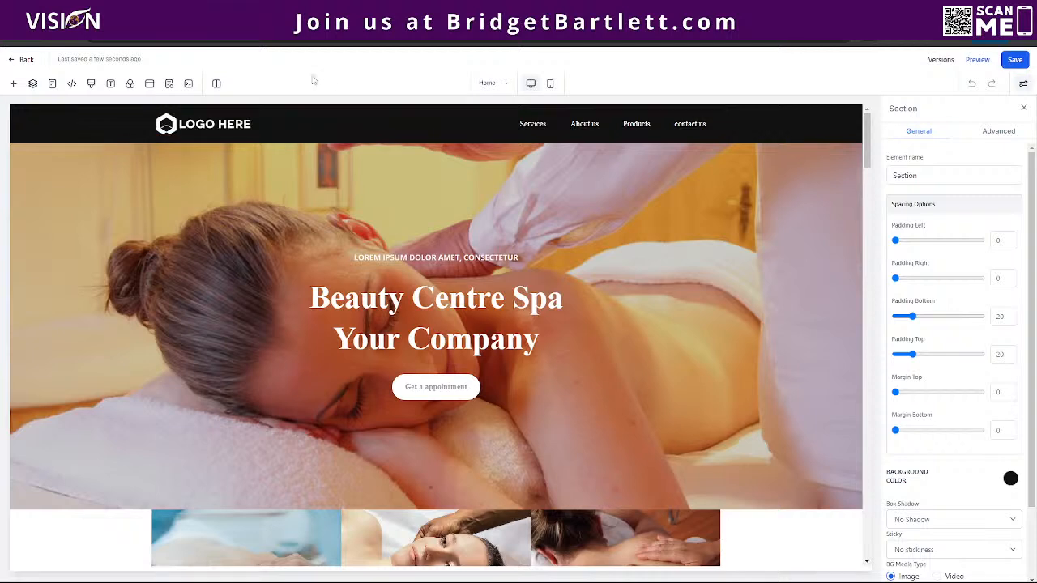
Search the section templates for "test", insert the Test section below the Home page's header and delete it again
left_click(13, 85)
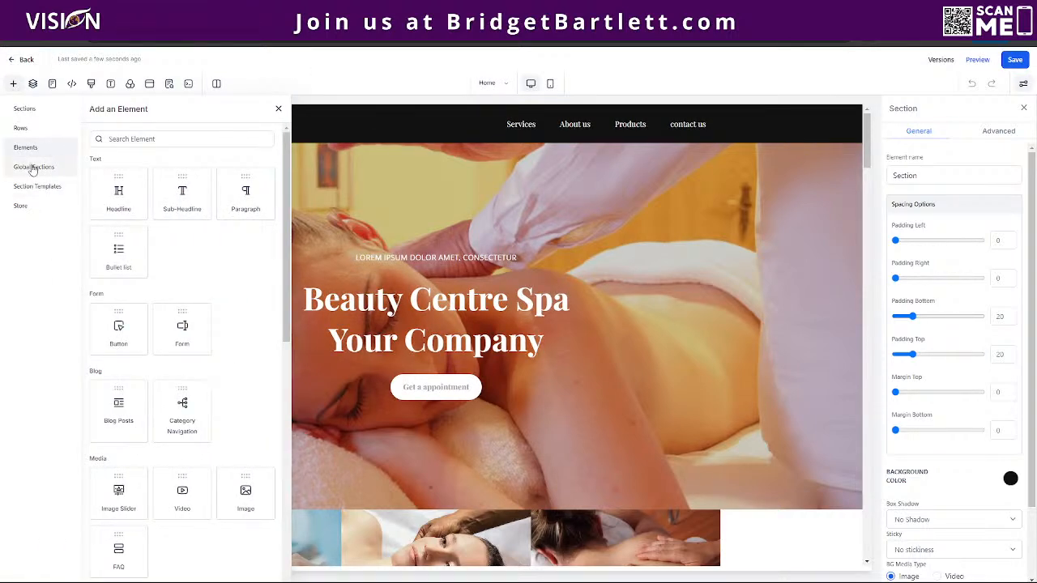
left_click(32, 167)
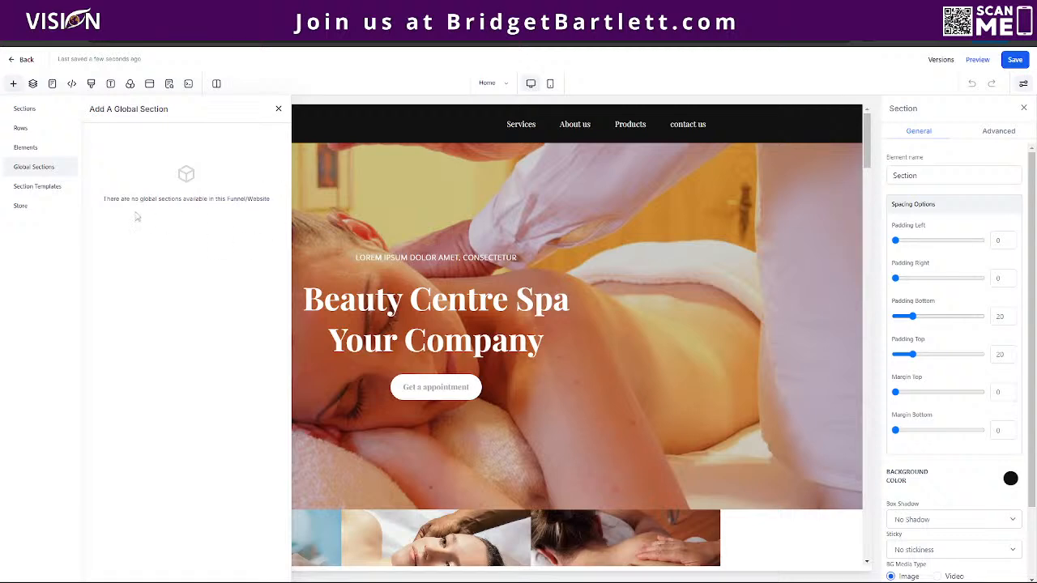
left_click(39, 186)
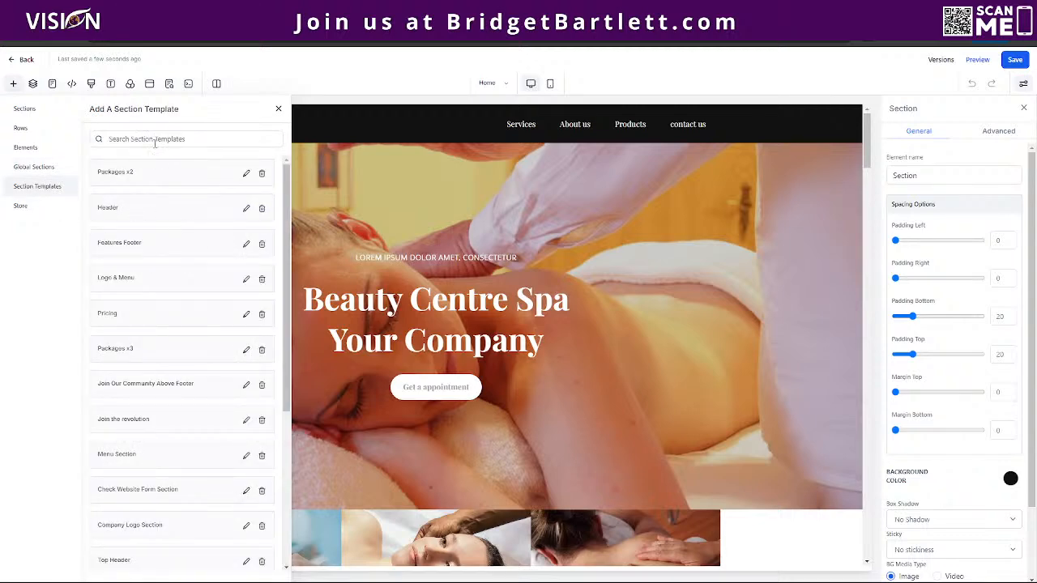
left_click(184, 139)
type("test")
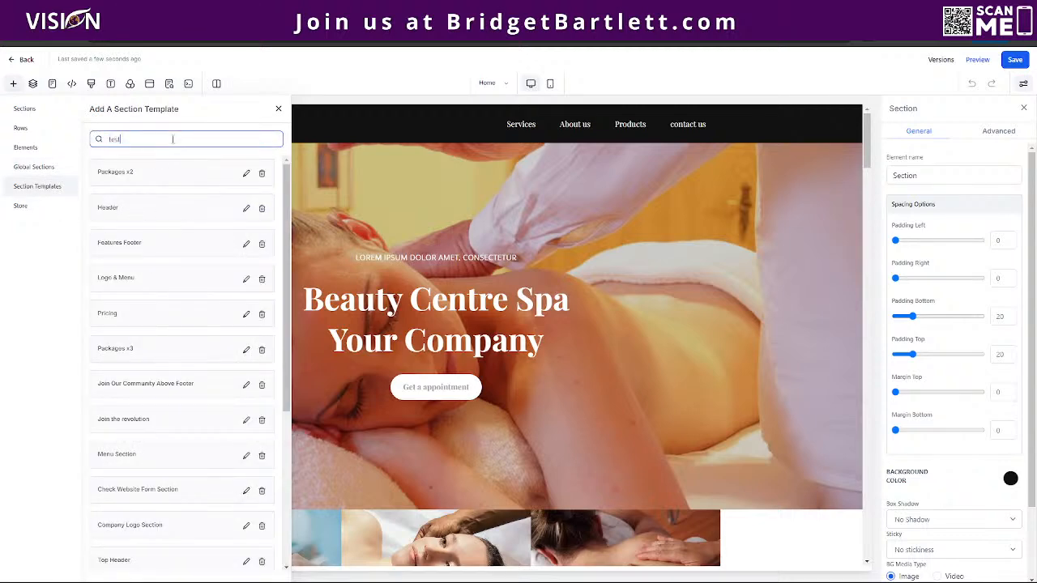
left_click_drag(143, 175, 566, 184)
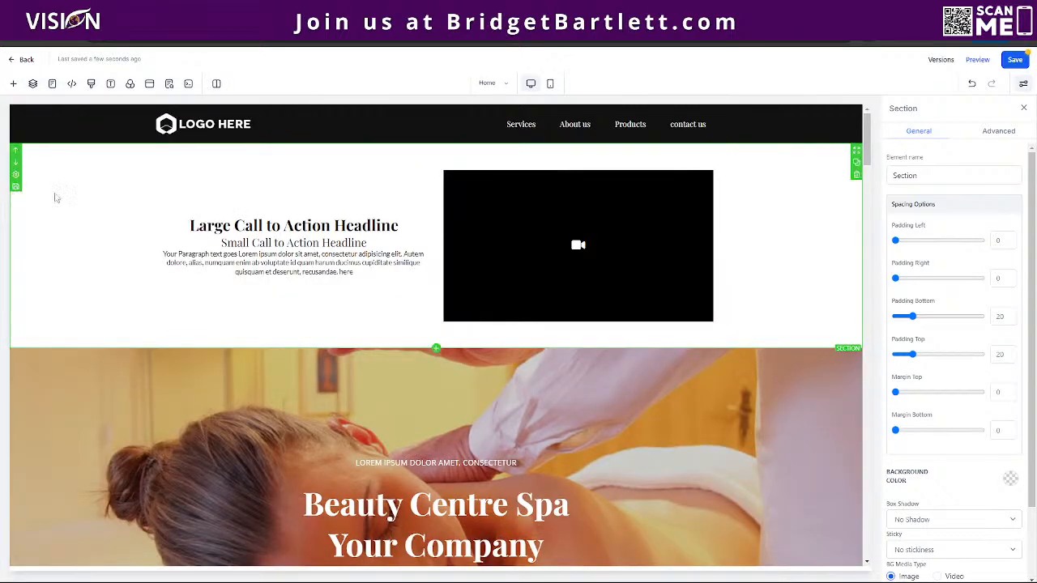
left_click(856, 174)
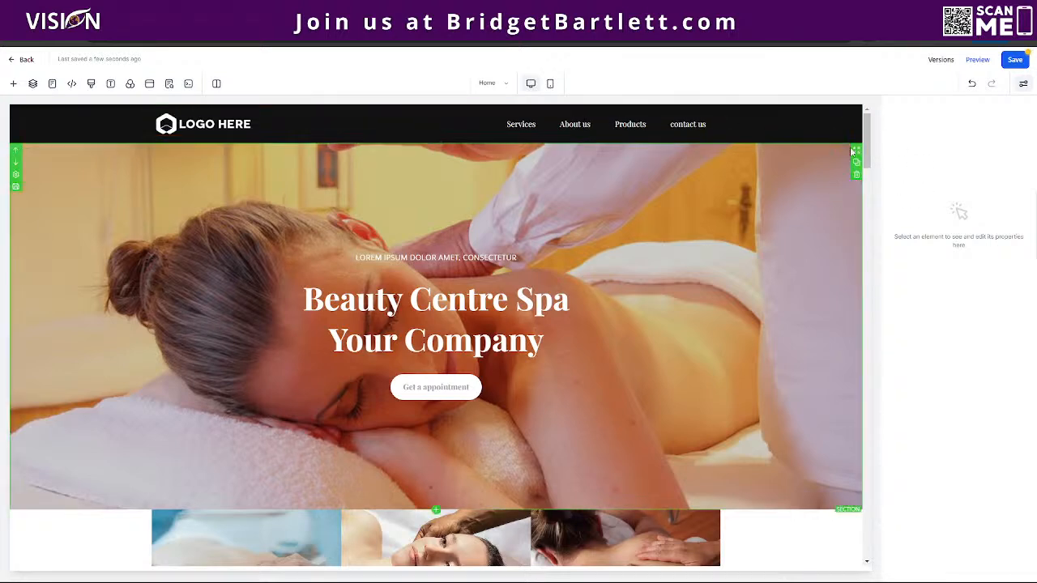
Examine the destinations for saving the header section as an asset, and close the dialog without saving
left_click(801, 120)
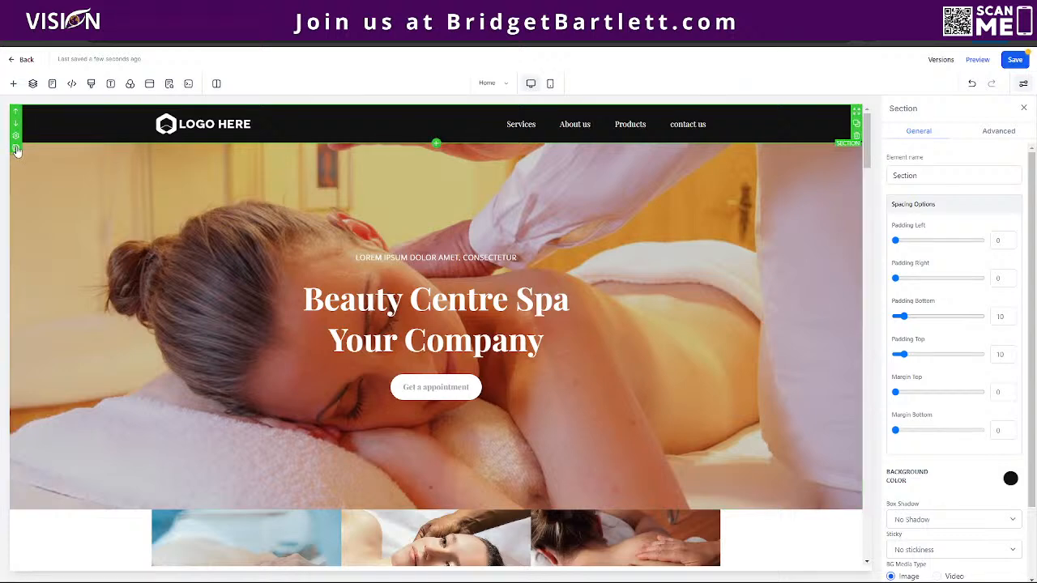
left_click(15, 147)
left_click(468, 301)
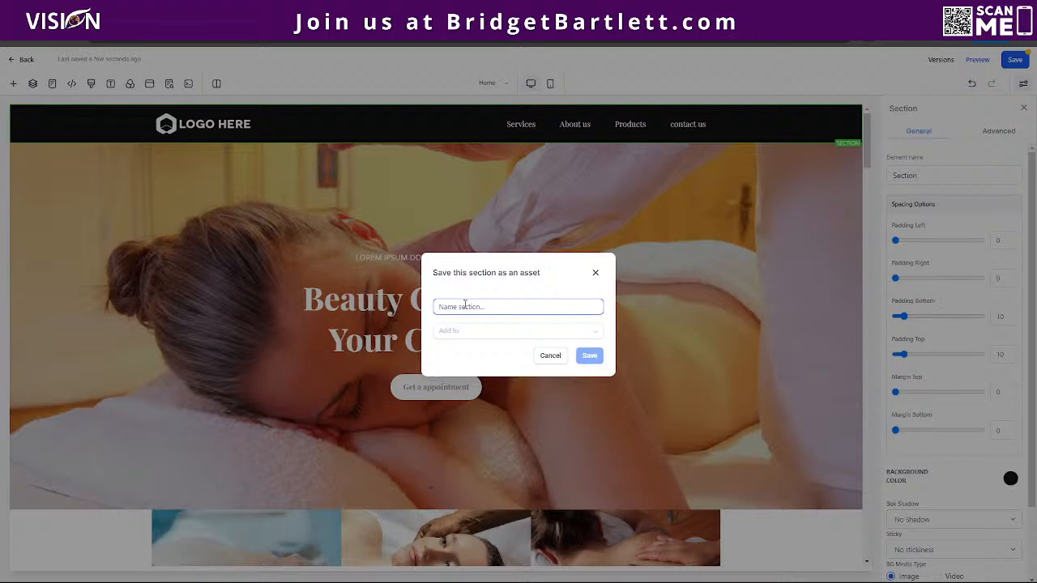
left_click(453, 330)
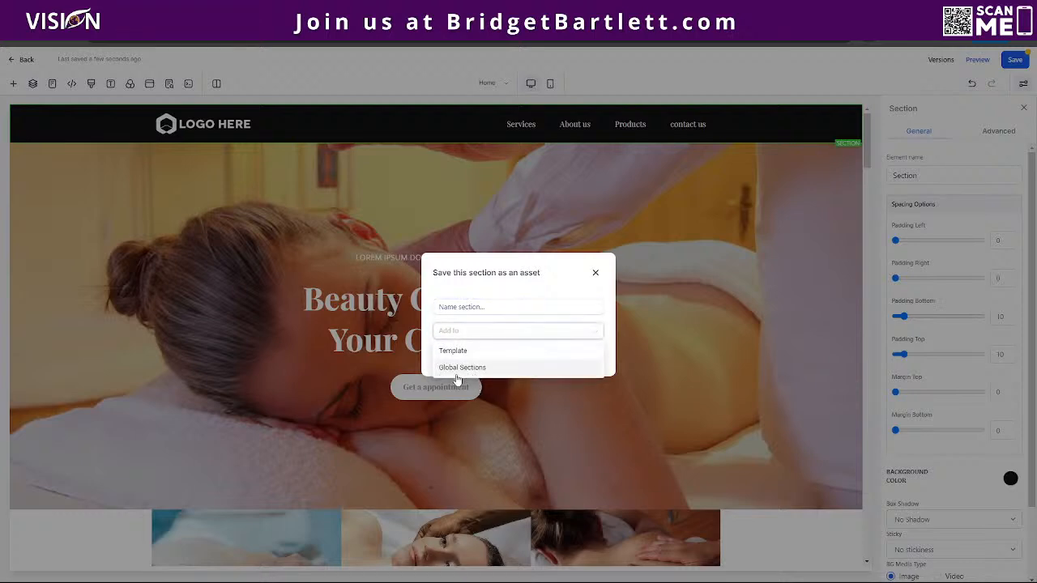
left_click(594, 273)
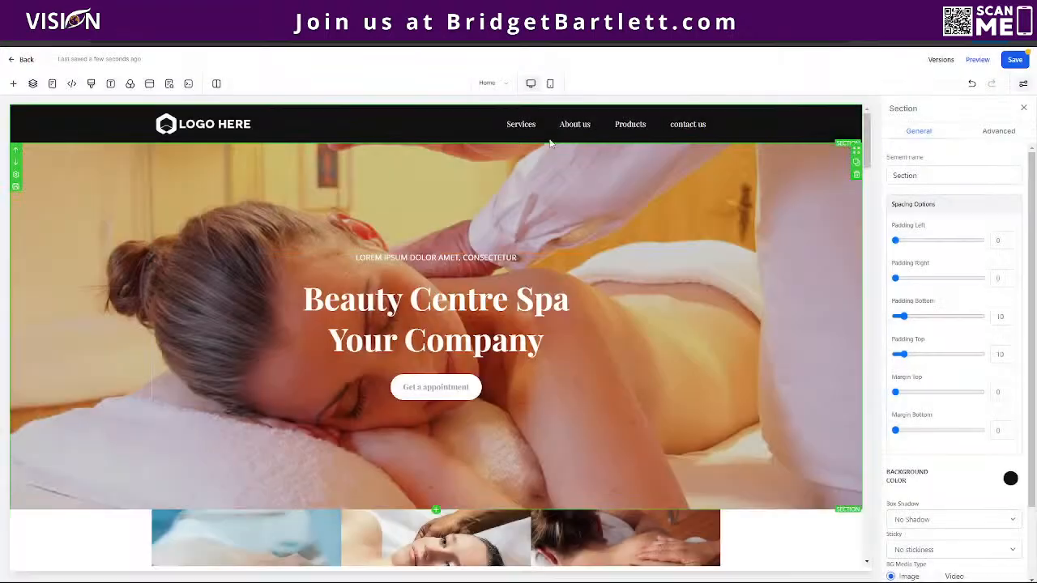
View the new website's list of pages and the offer to add an online store, without adding one
left_click(487, 87)
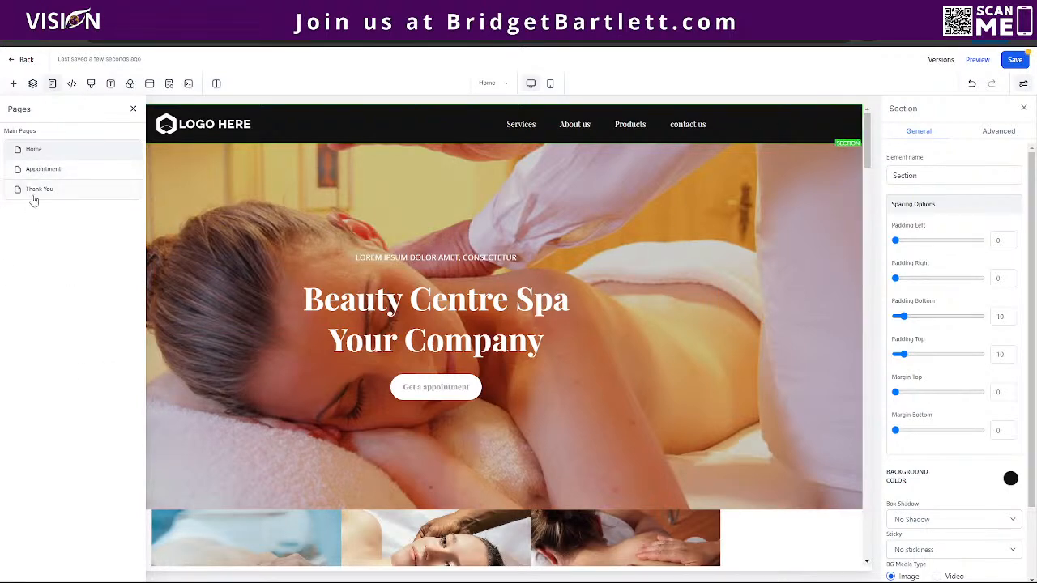
left_click(134, 108)
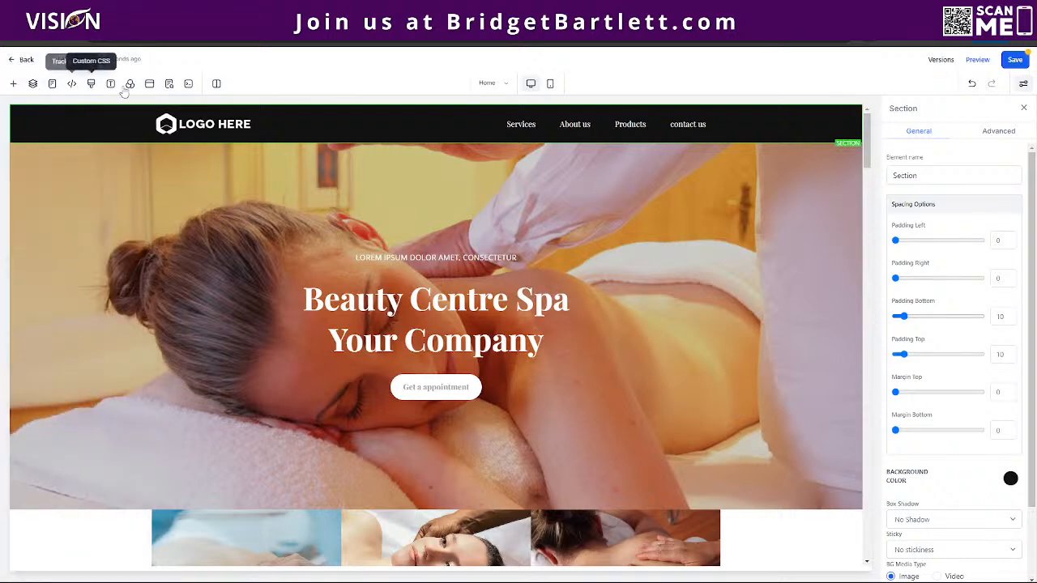
left_click(12, 83)
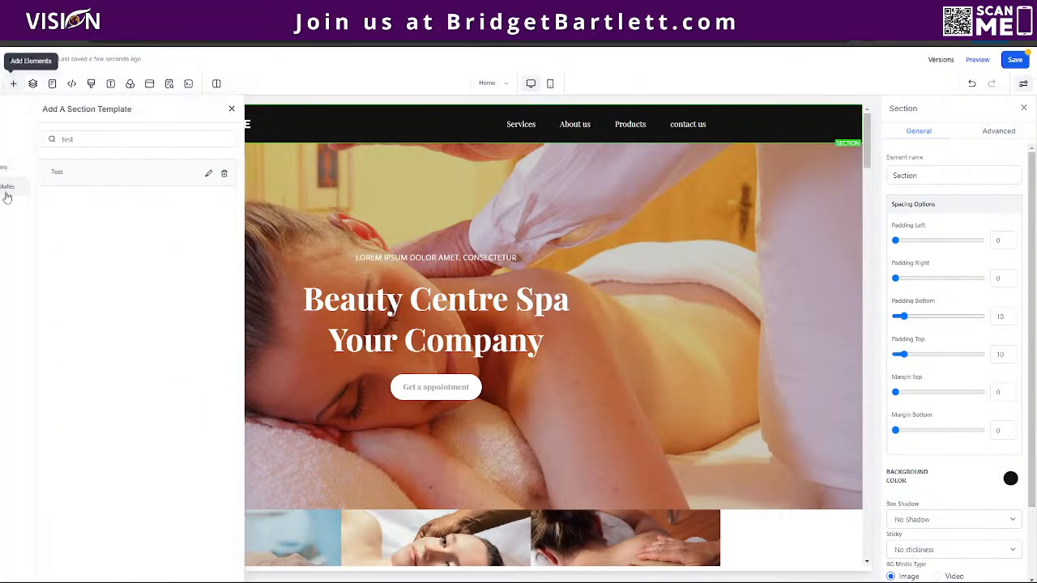
left_click(21, 209)
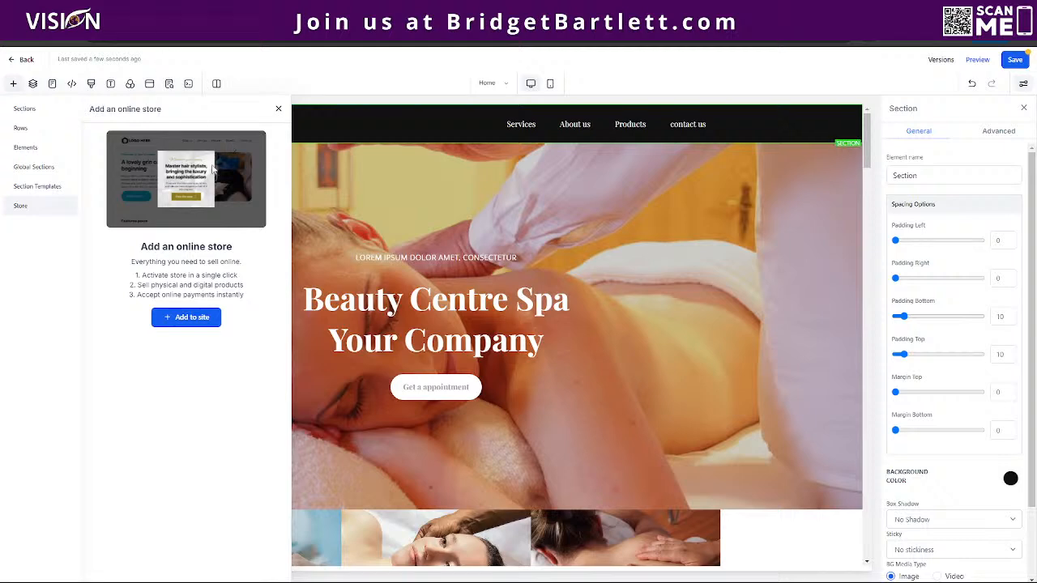
left_click(279, 110)
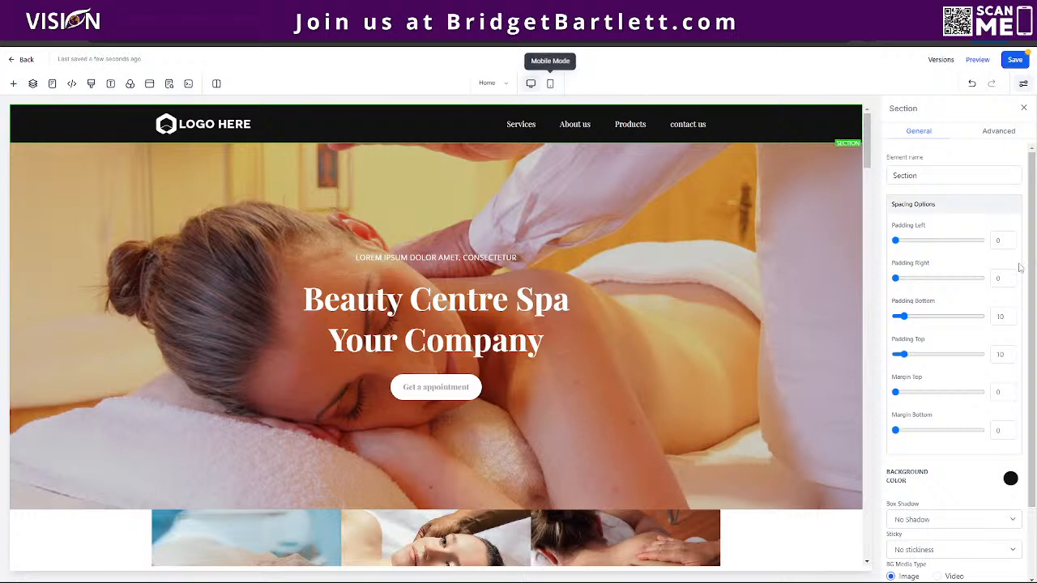
Leave the Home page builder without saving the changes
scroll(100, 179, "down", 3)
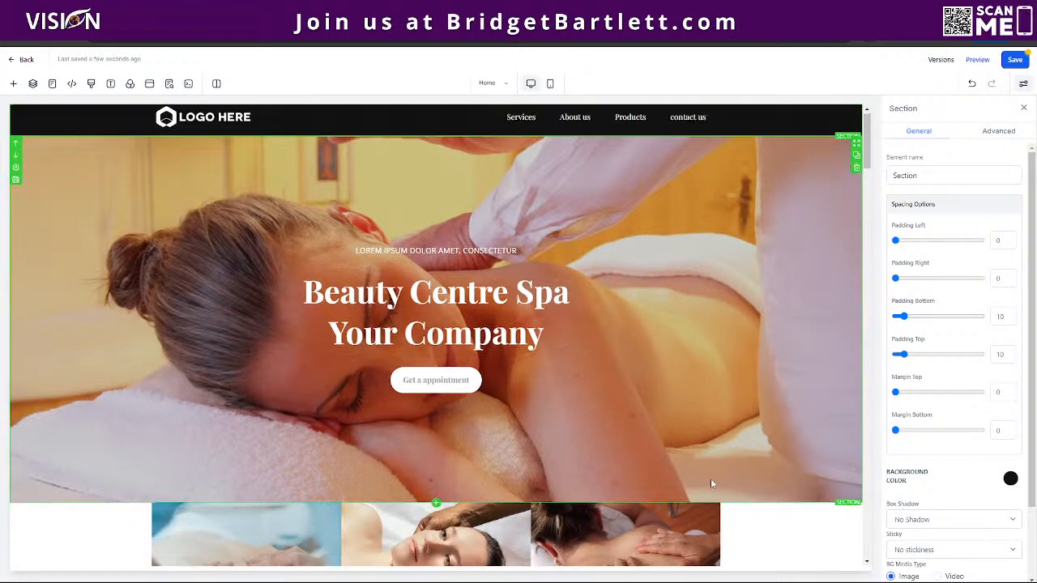
scroll(100, 179, "up", 1)
left_click(23, 59)
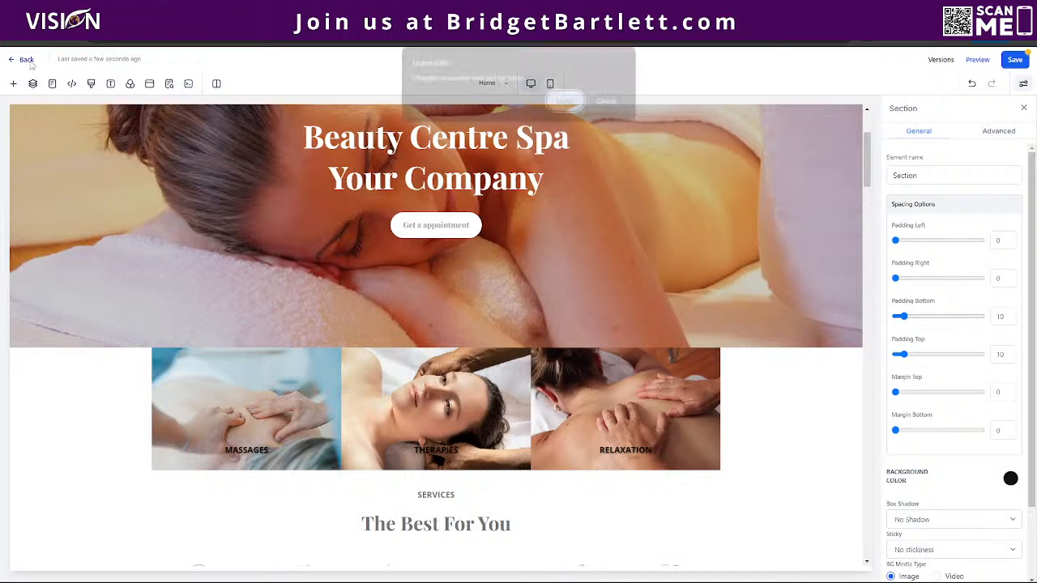
left_click(565, 102)
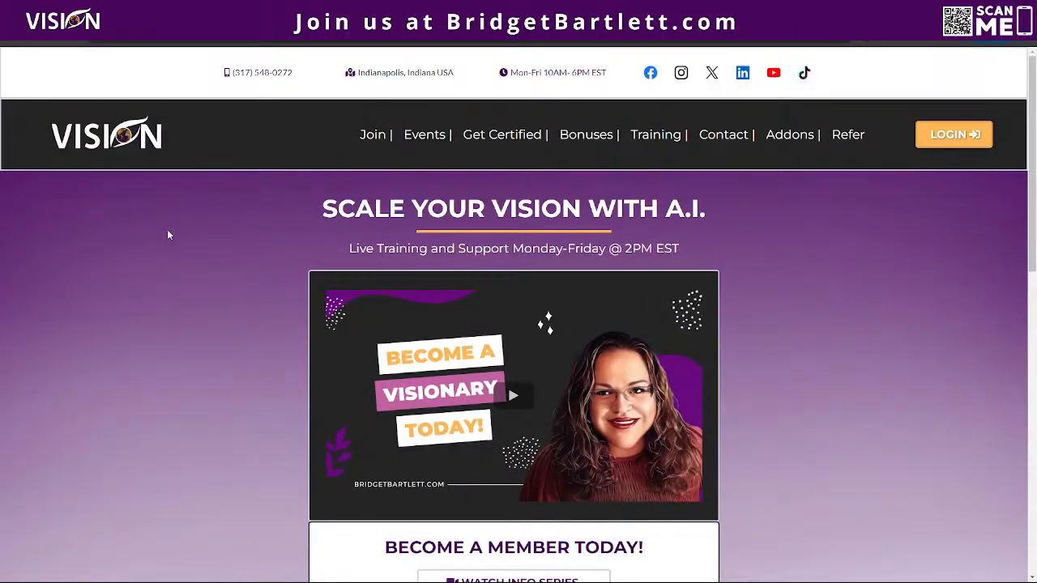
Switch to the Vision membership page and look over its joining options for new and current High Level members
scroll(113, 275, "down", 2)
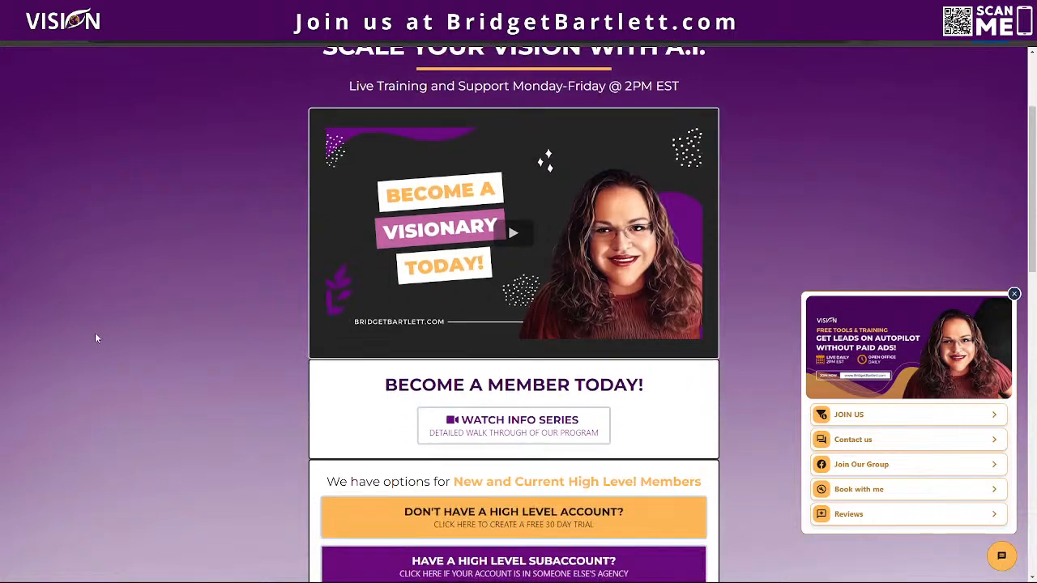
scroll(95, 337, "down", 1)
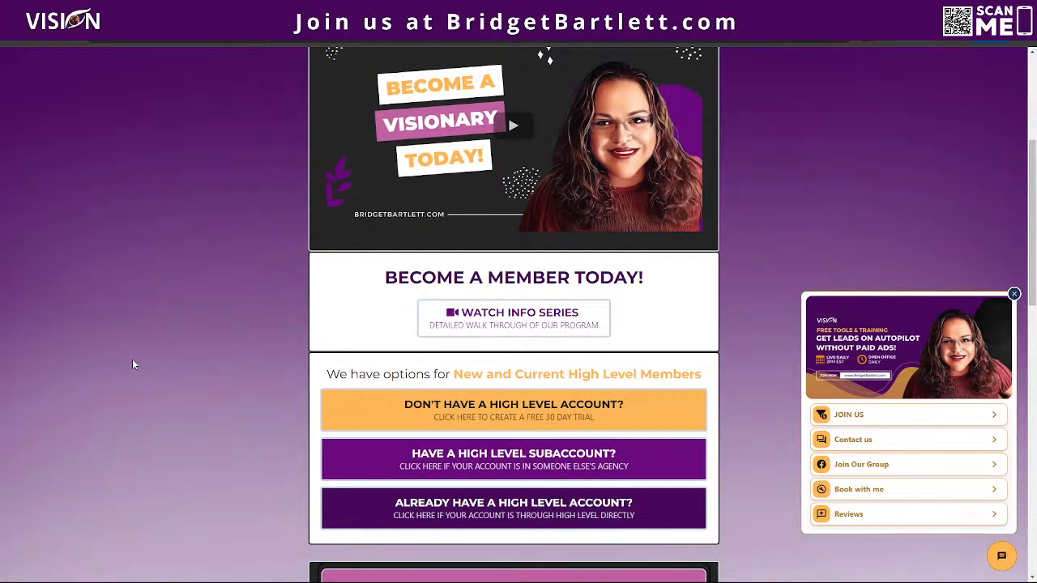
scroll(134, 364, "down", 1)
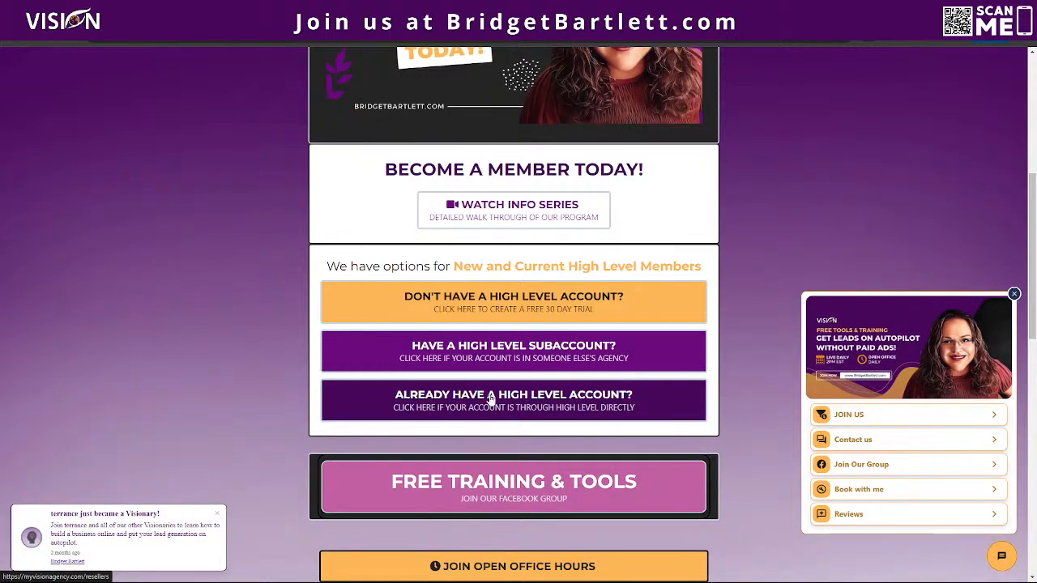
scroll(762, 351, "up", 3)
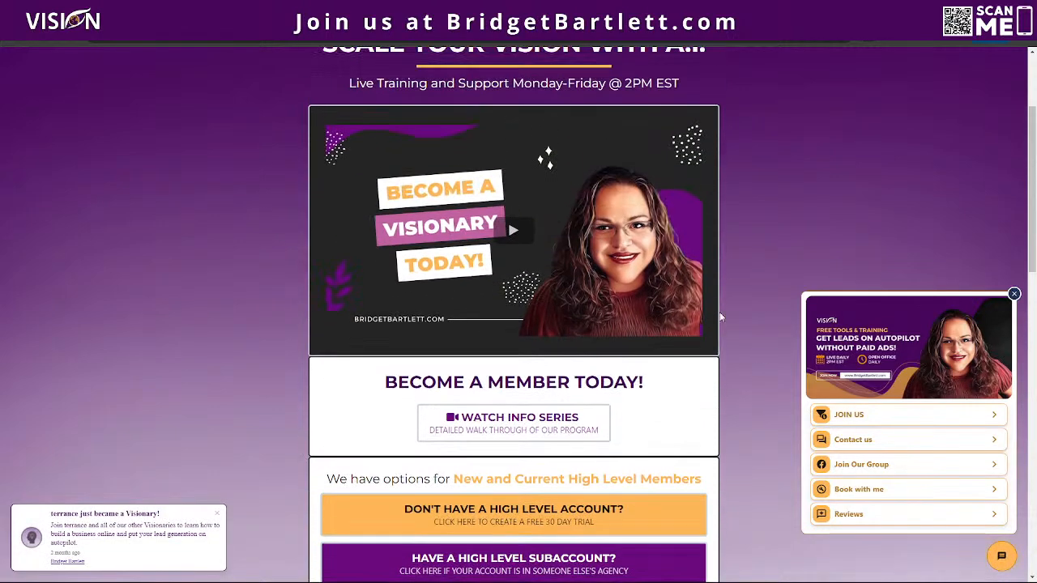